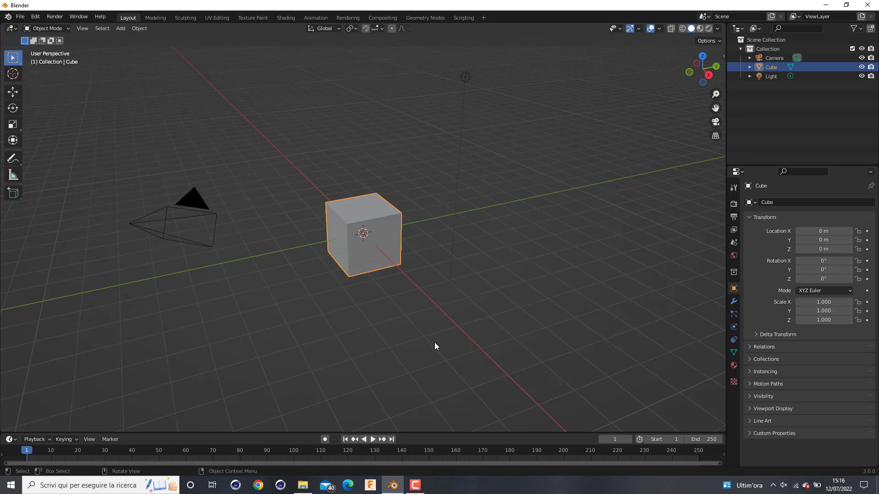
# Delete the default camera, cube and light from the scene
pyautogui.click(527, 62)
pyautogui.moveTo(527, 62); pyautogui.dragTo(93, 333)
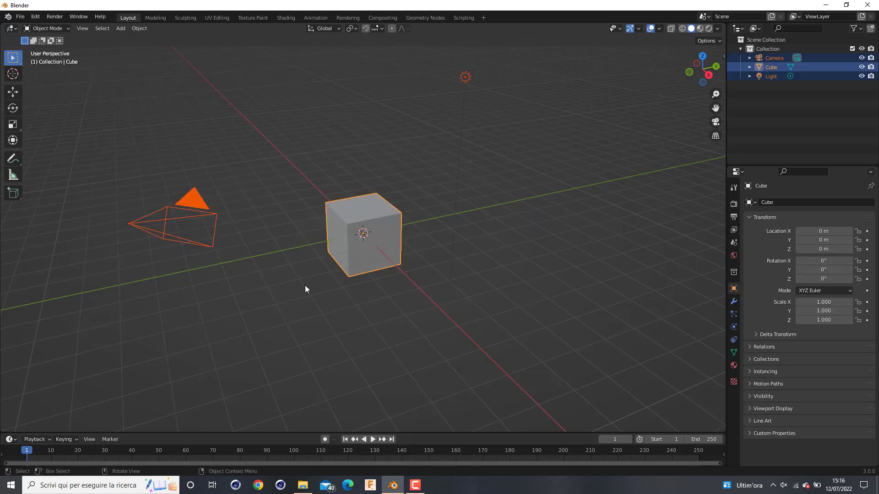
pyautogui.press('Delete')
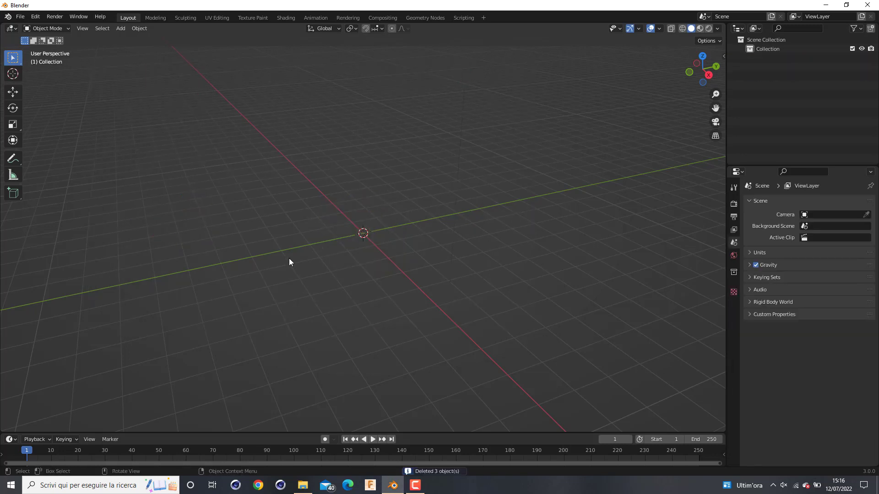
# Add a mesh plane at the scene's origin and scale it uniformly to about 8
pyautogui.moveTo(362, 280); pyautogui.dragTo(409, 268, button='middle')
pyautogui.hotkey('shift', 'a')
pyautogui.moveTo(408, 268)
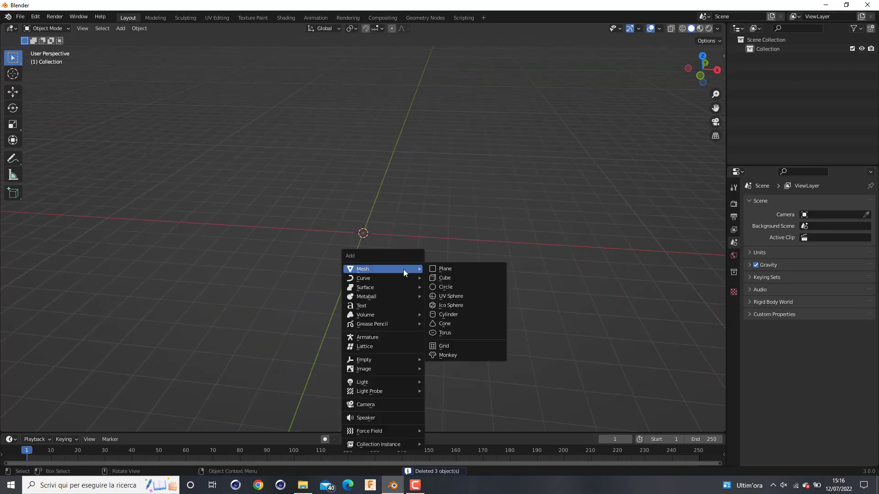
pyautogui.click(453, 271)
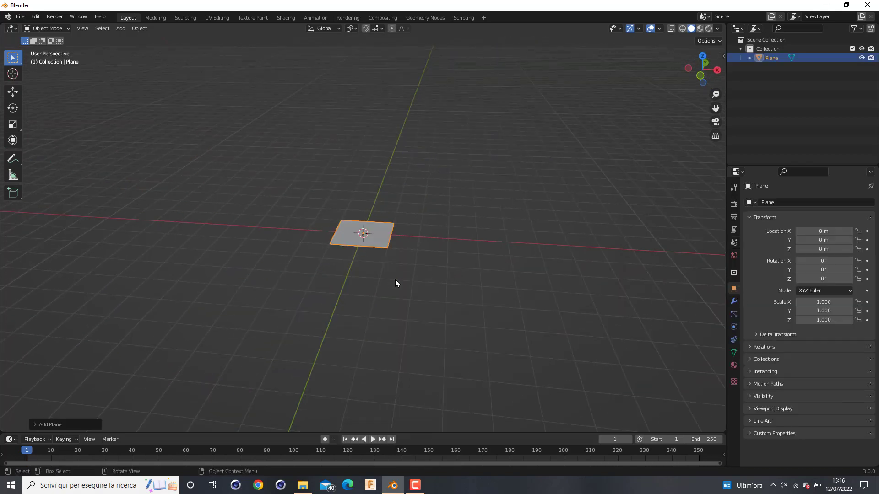
pyautogui.moveTo(371, 224); pyautogui.dragTo(405, 255, button='middle')
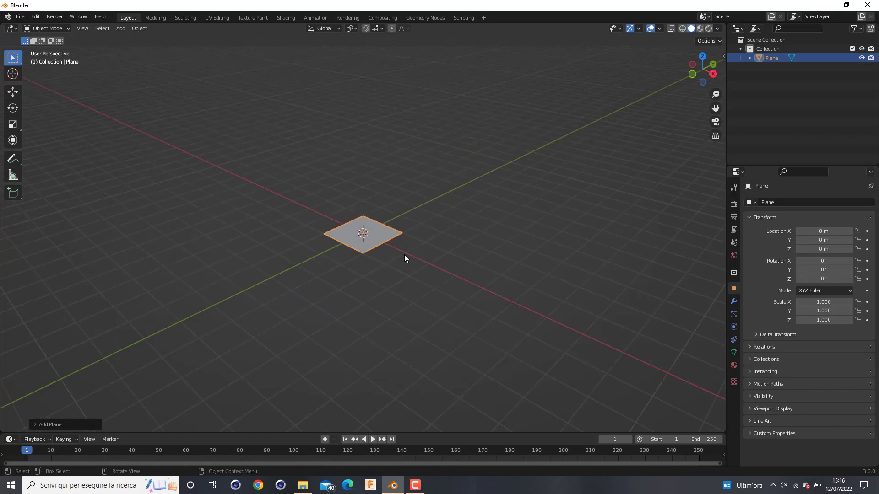
pyautogui.press('s')
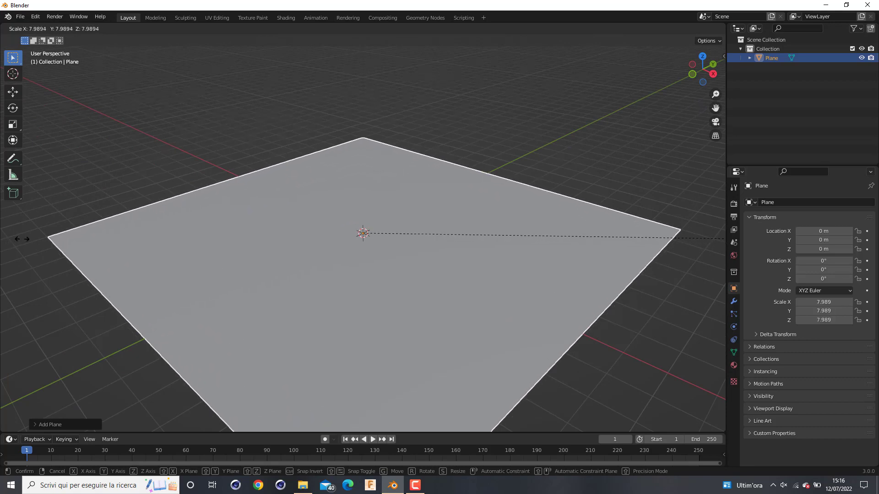
pyautogui.click(2, 239)
# In Edit Mode, extrude the plane's edge on the positive Y side straight up along Z by over 11 m to form a back wall
pyautogui.moveTo(2, 236); pyautogui.dragTo(218, 276, button='middle')
pyautogui.press('Tab')
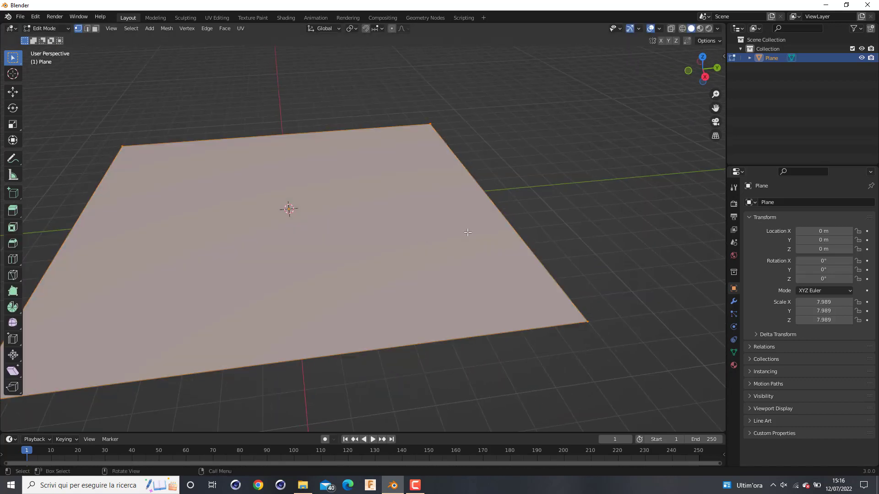
pyautogui.scroll(-3, 591, 162)
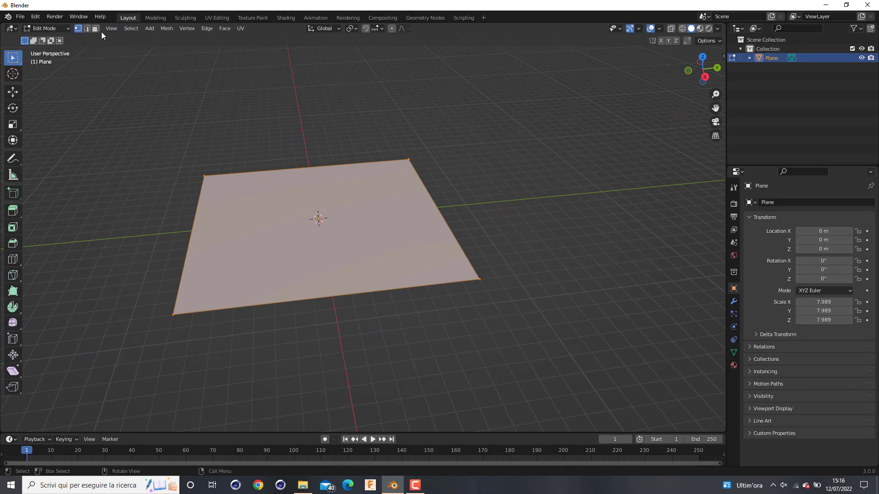
pyautogui.click(87, 28)
pyautogui.click(441, 214)
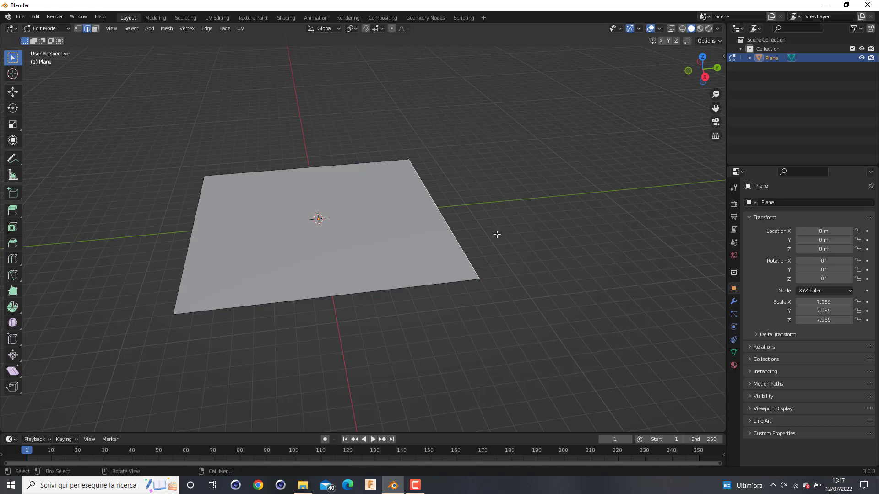
pyautogui.press('e')
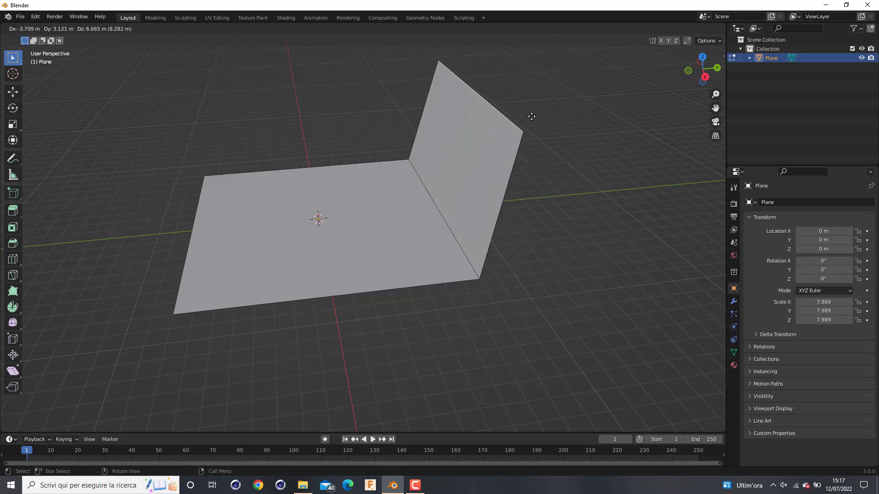
pyautogui.press('z')
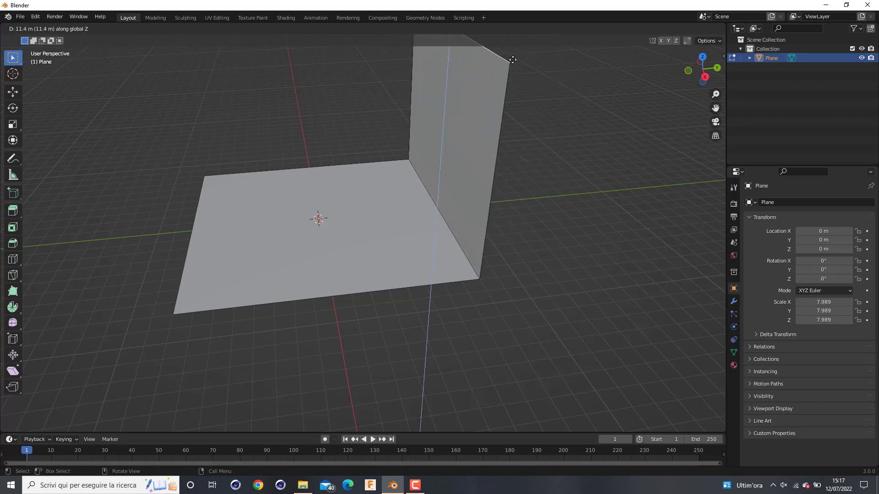
pyautogui.click(517, 43)
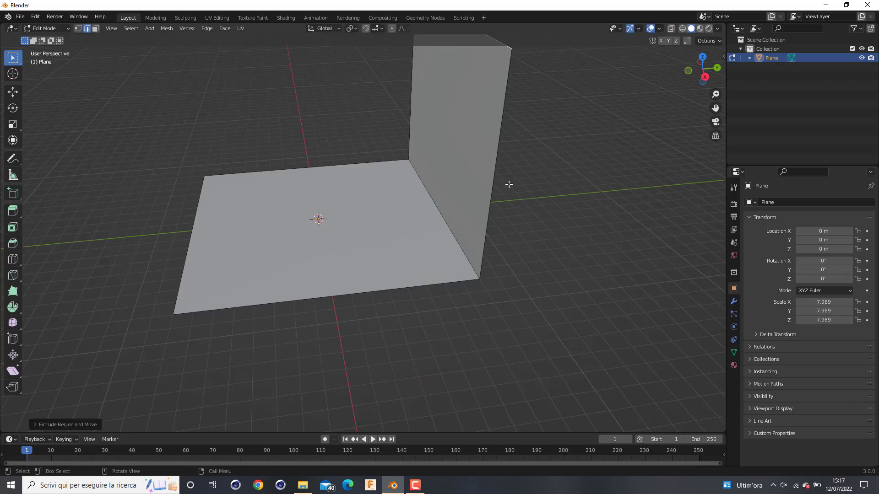
# Bevel the edge between floor and back wall into a curve about 0.47 m wide with at least 15 segments
pyautogui.moveTo(508, 185); pyautogui.dragTo(382, 207, button='middle')
pyautogui.click(390, 206)
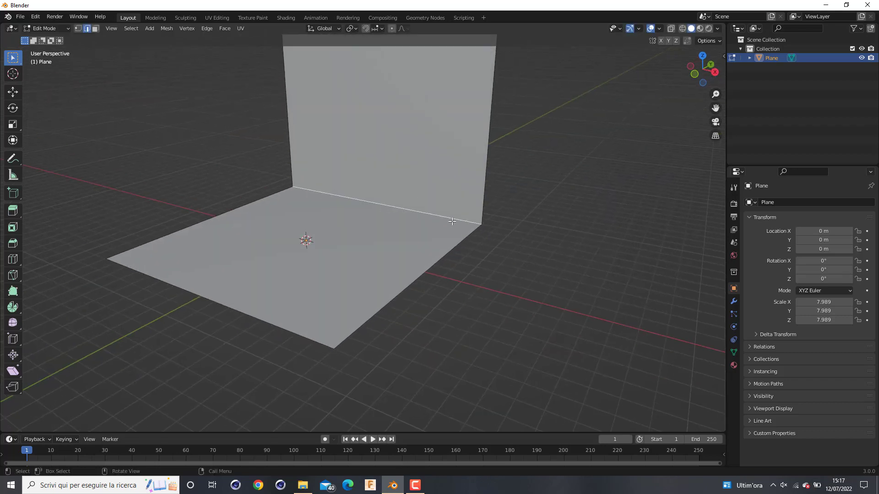
pyautogui.moveTo(578, 232); pyautogui.dragTo(475, 257, button='middle')
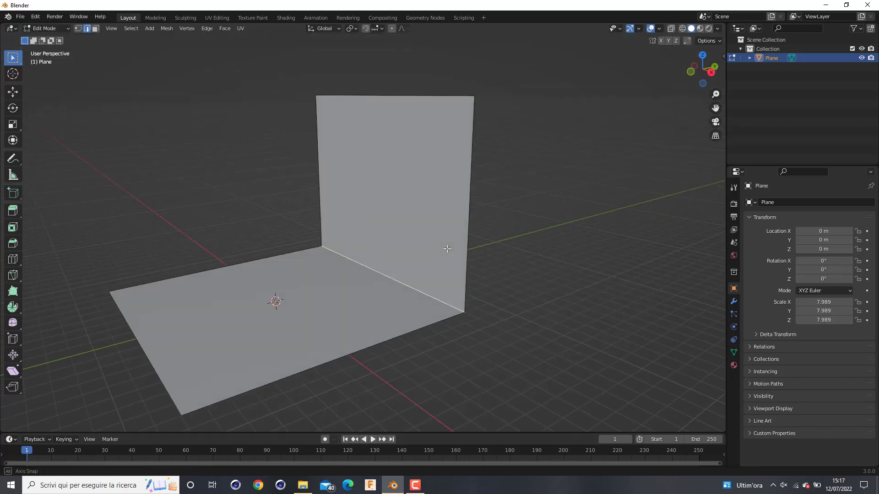
pyautogui.rightClick(394, 278)
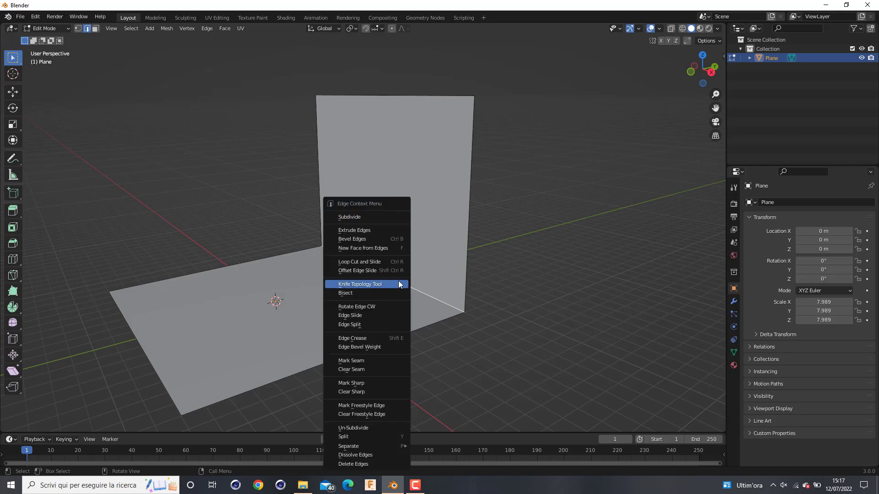
pyautogui.click(359, 238)
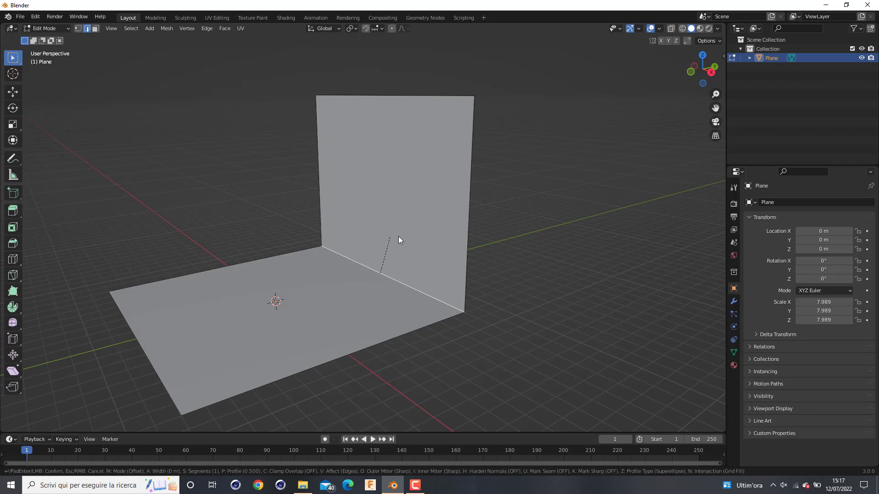
pyautogui.scroll(5, 451, 232)
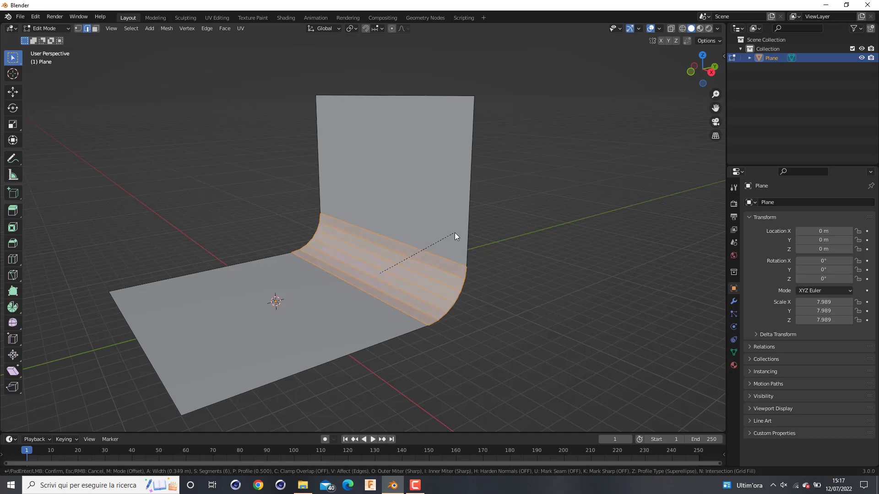
pyautogui.scroll(2, 455, 233)
pyautogui.scroll(5, 452, 232)
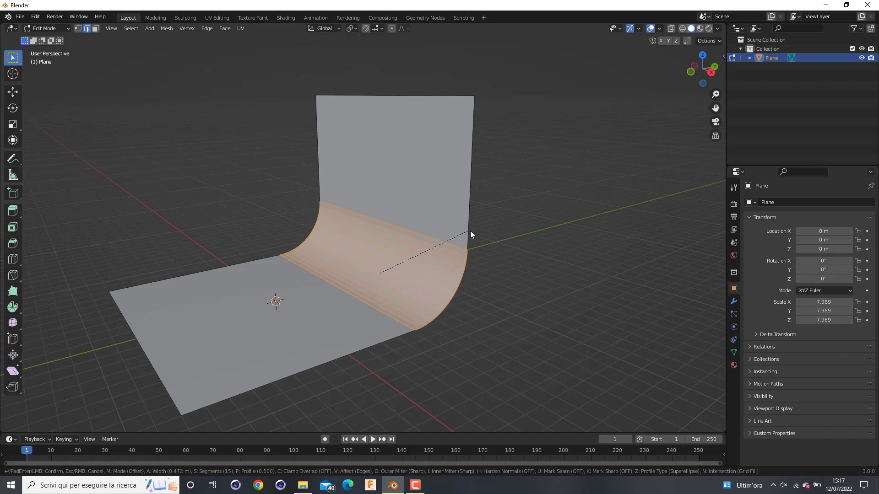
pyautogui.scroll(1, 470, 230)
pyautogui.click(468, 232)
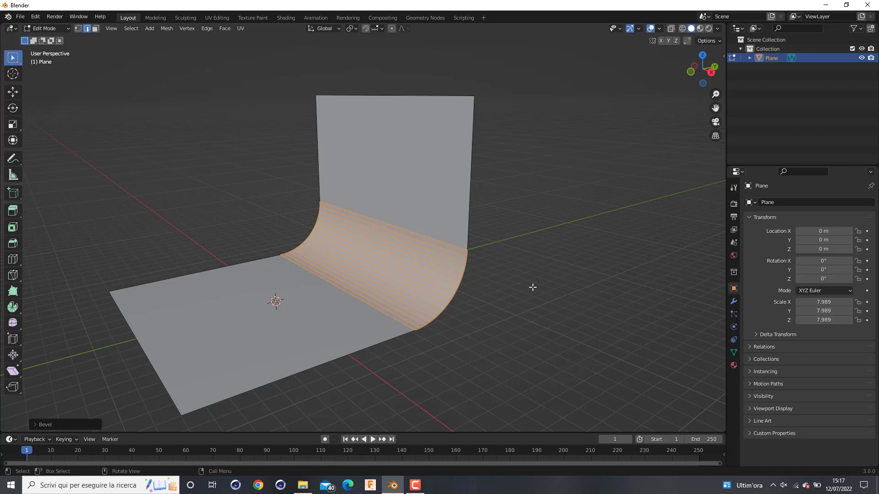
# Return to Object Mode, shade the curved backdrop smooth and deselect it
pyautogui.press('Tab')
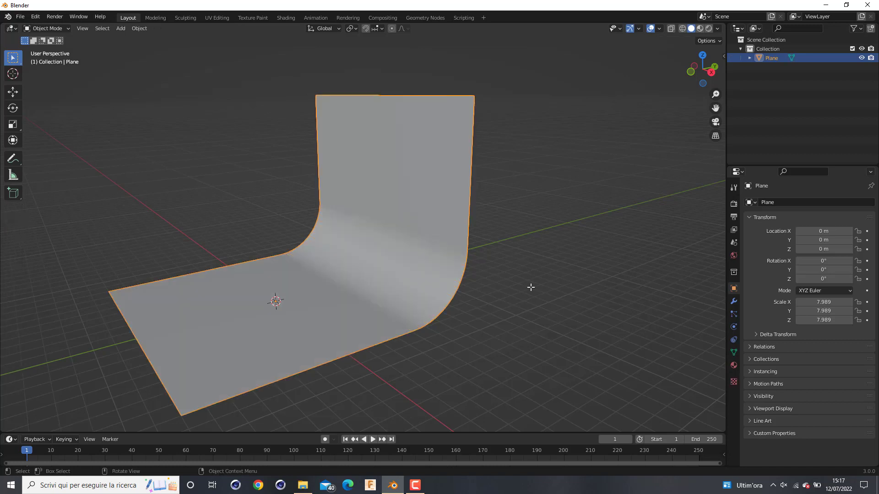
pyautogui.rightClick(431, 267)
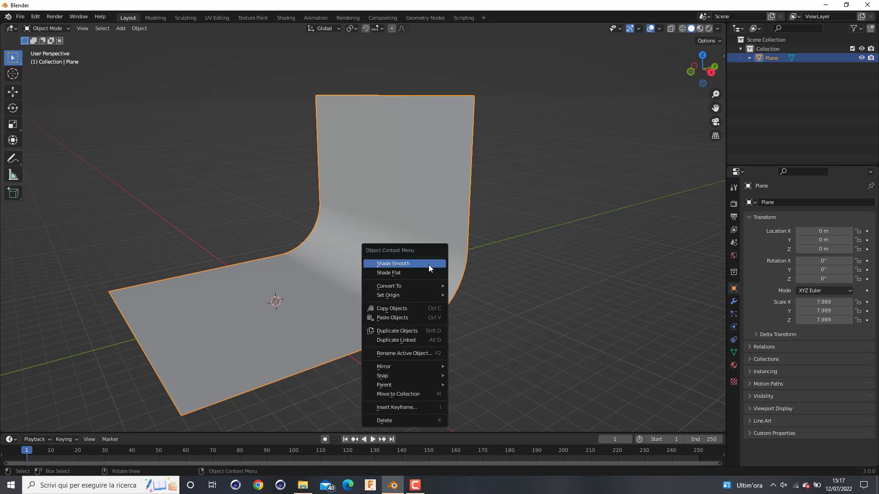
pyautogui.click(429, 265)
pyautogui.click(528, 290)
pyautogui.moveTo(318, 270); pyautogui.dragTo(268, 192, button='middle')
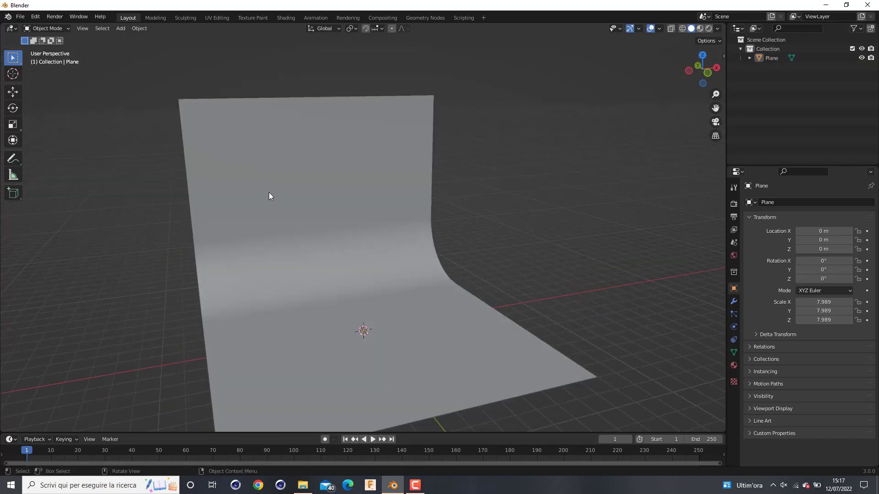
pyautogui.moveTo(512, 308); pyautogui.dragTo(727, 339, button='middle')
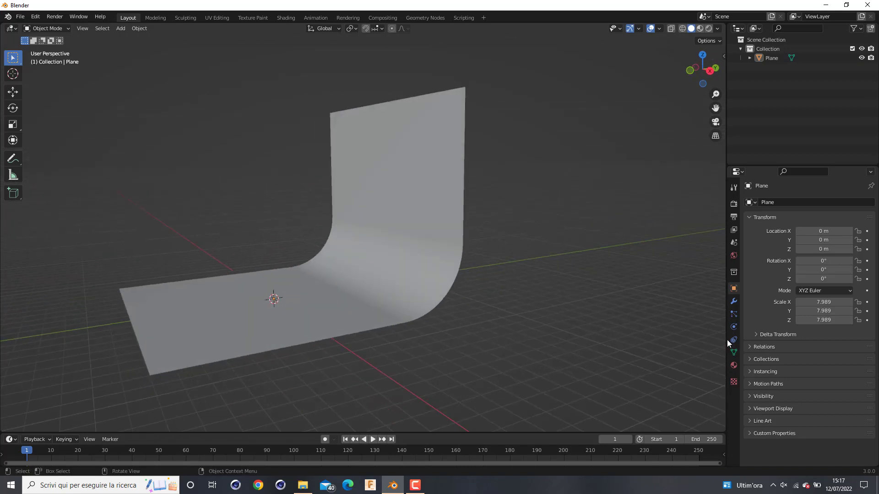
# Add a Solidify modifier to the backdrop plane
pyautogui.click(734, 302)
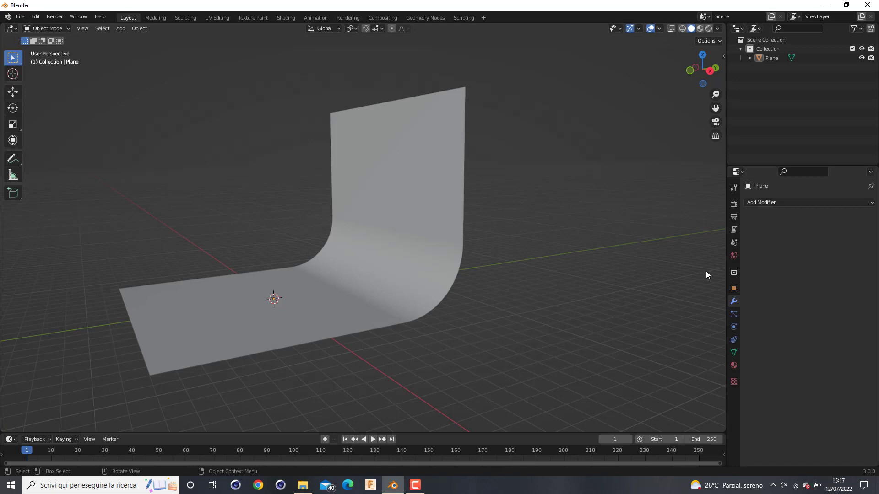
pyautogui.click(766, 202)
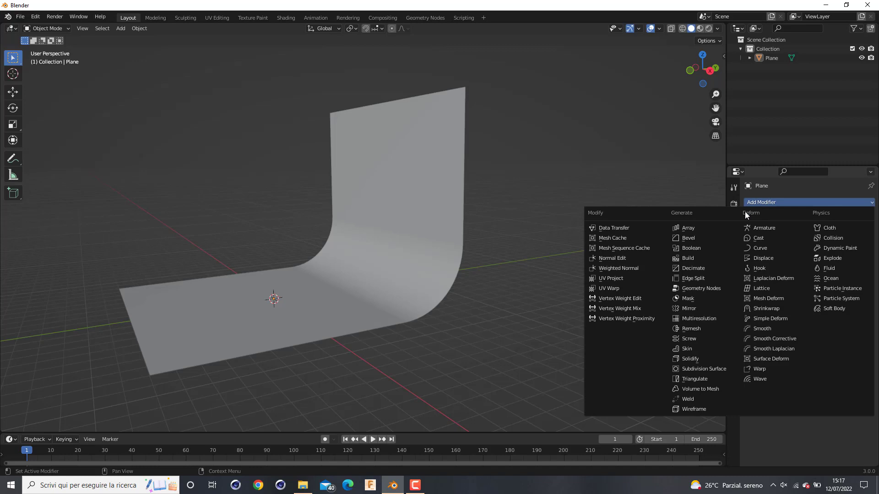
pyautogui.click(698, 357)
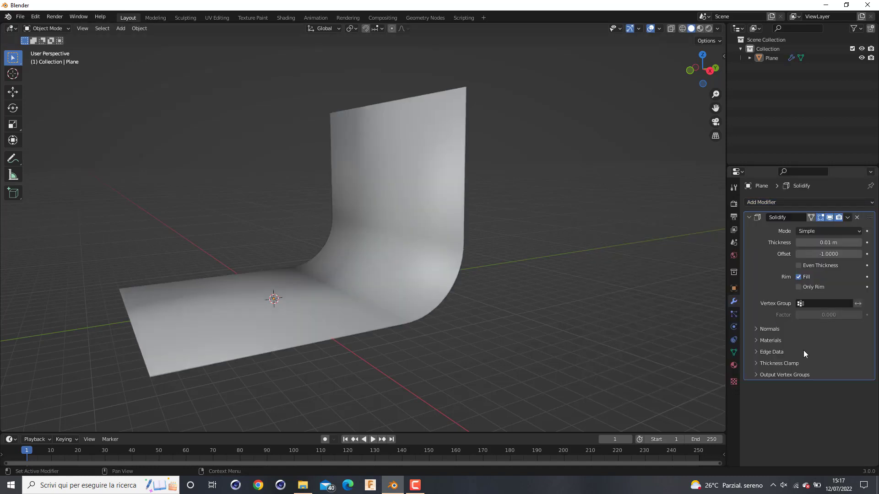
# Examine the solidified backdrop's thickness and curve up close, including its profile from the right orthographic view
pyautogui.moveTo(531, 329); pyautogui.dragTo(385, 299, button='middle')
pyautogui.scroll(4, 346, 343)
pyautogui.moveTo(530, 324); pyautogui.dragTo(476, 341, button='middle')
pyautogui.press('KP_3')
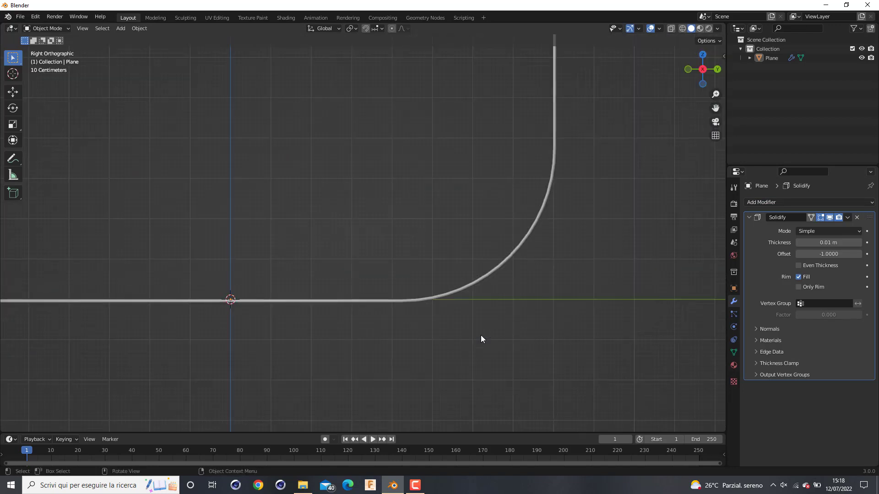
pyautogui.scroll(5, 405, 367)
pyautogui.keyDown('shift'); pyautogui.moveTo(406, 367); pyautogui.dragTo(422, 271, button='middle'); pyautogui.keyUp('shift')
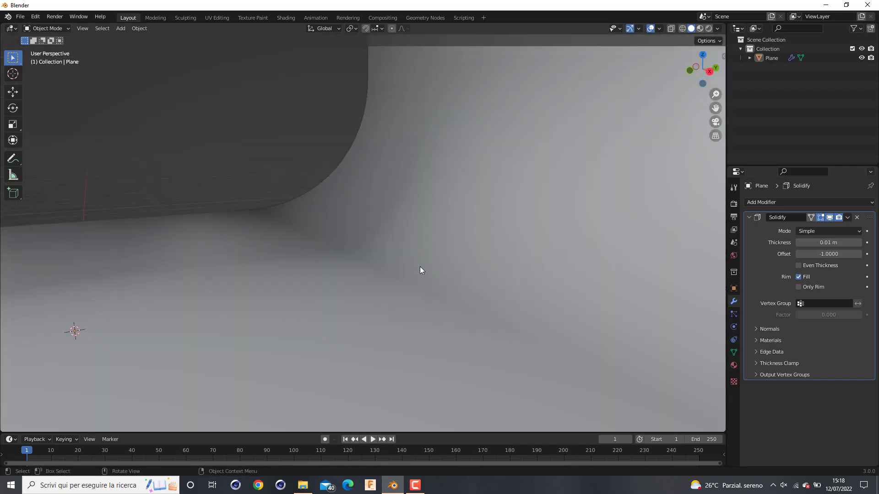
pyautogui.scroll(-5, 419, 268)
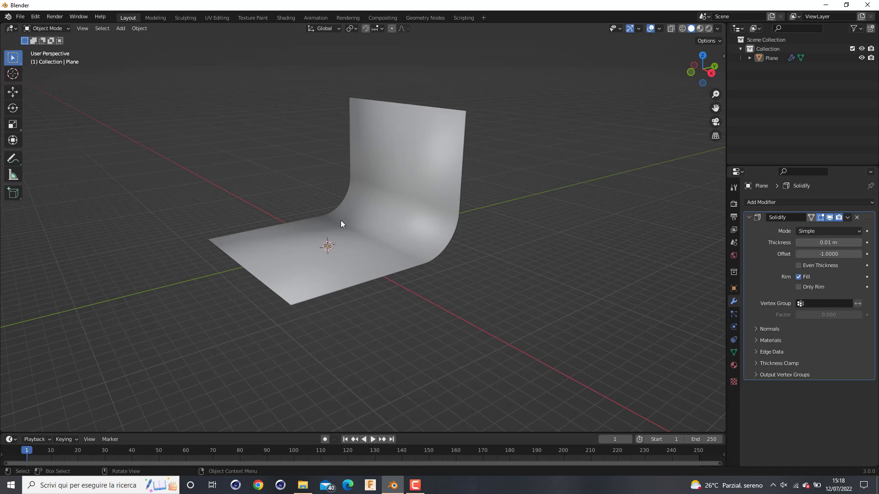
# Apply the backdrop's scale and enable Auto Smooth at 30° for its normals
pyautogui.hotkey('ctrl', 'a')
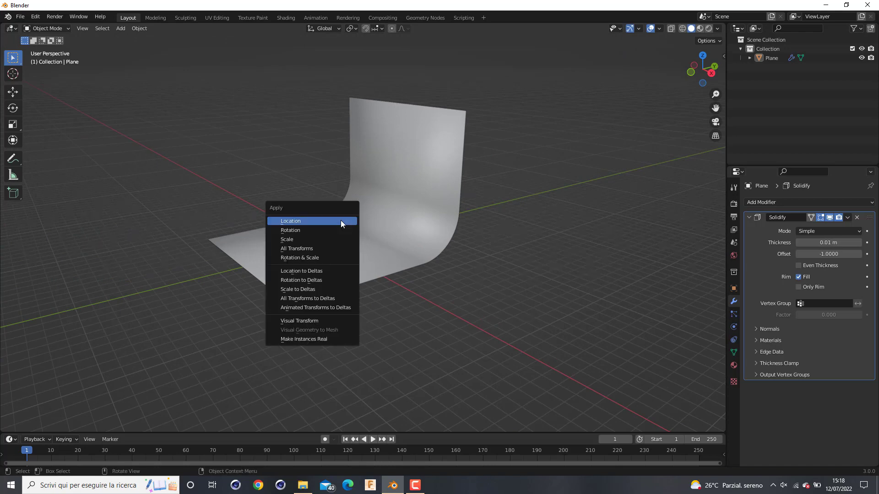
pyautogui.click(327, 242)
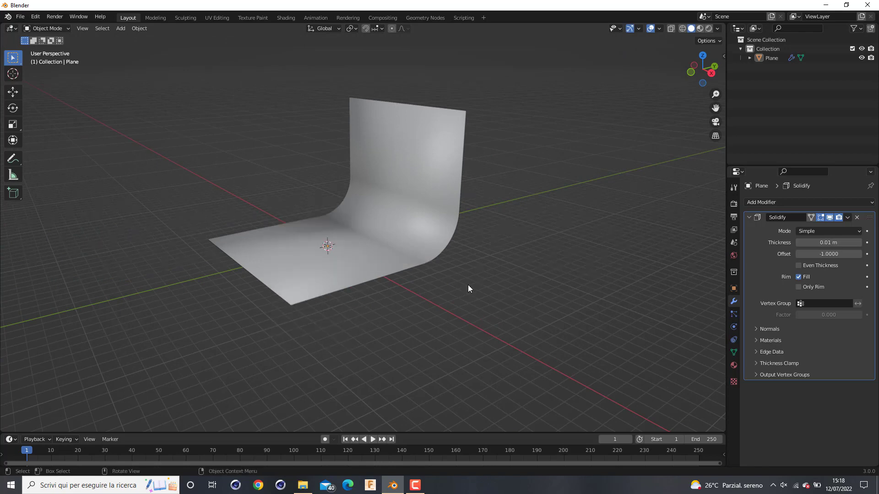
pyautogui.click(734, 354)
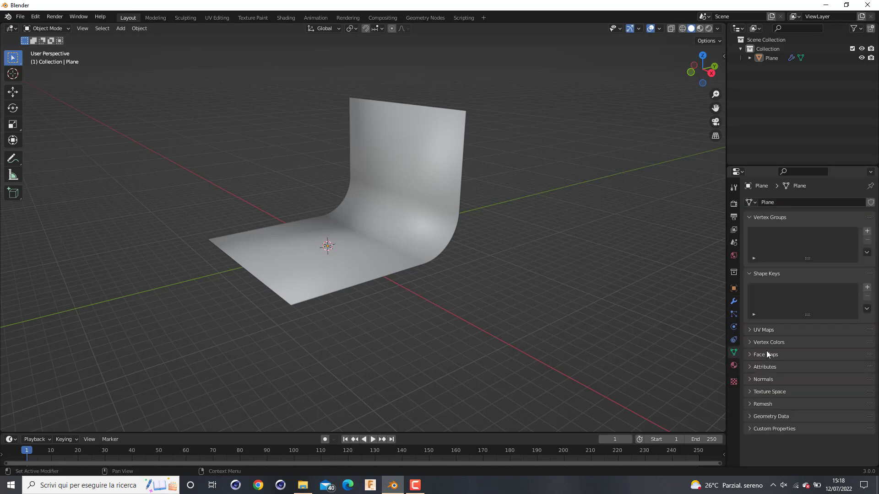
pyautogui.click(770, 381)
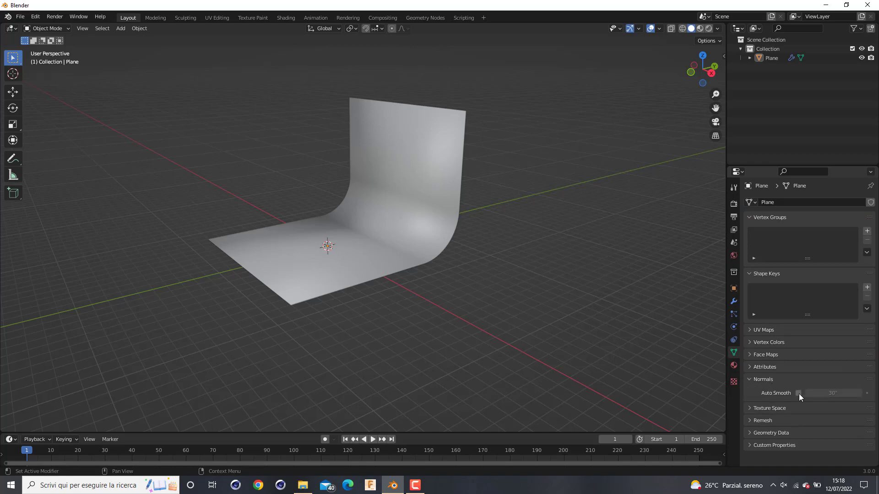
pyautogui.click(798, 394)
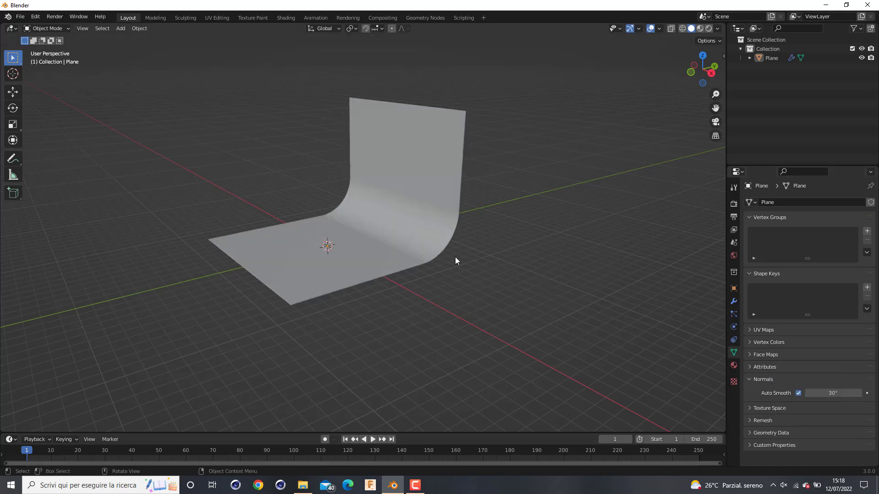
pyautogui.moveTo(455, 257); pyautogui.dragTo(485, 264, button='middle')
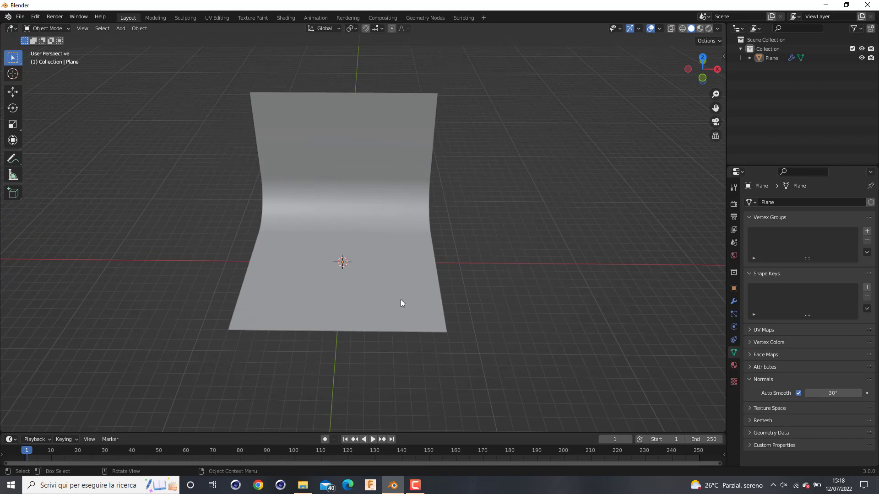
# Add a Monkey mesh at the world origin on the backdrop's floor
pyautogui.moveTo(458, 237); pyautogui.dragTo(376, 254, button='middle')
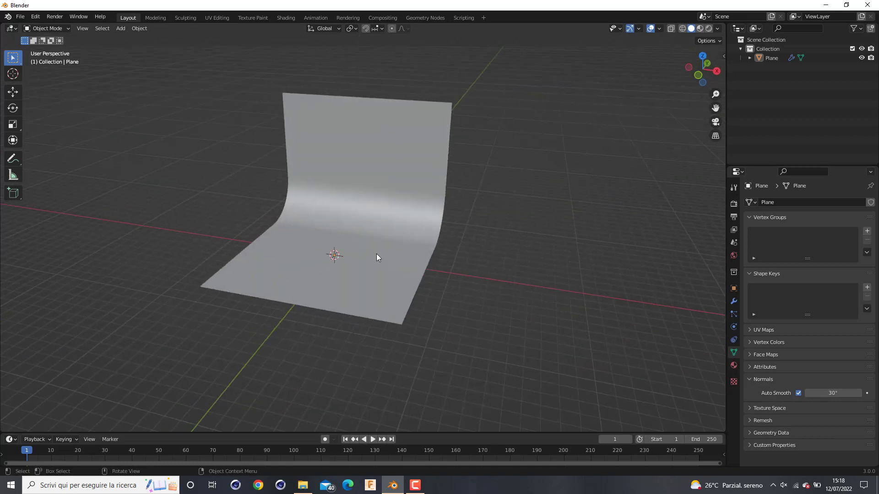
pyautogui.hotkey('shift', 'a')
pyautogui.moveTo(357, 251)
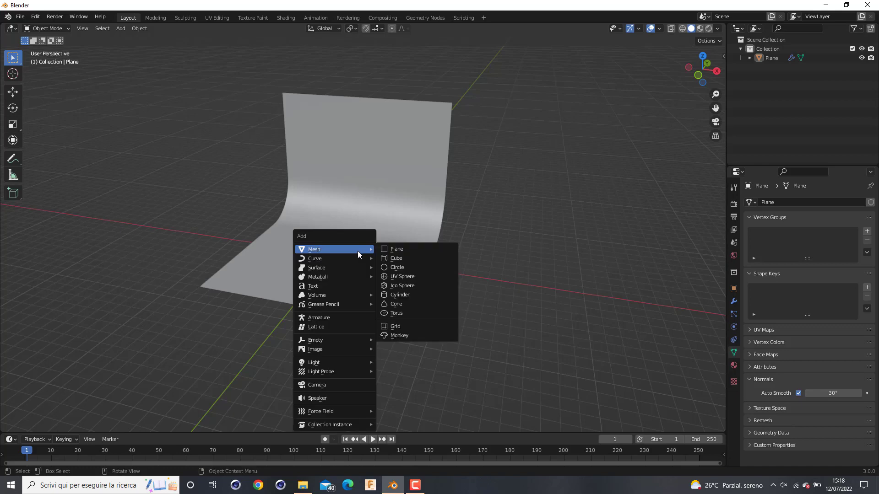
pyautogui.click(421, 336)
# Raise the monkey along the Z axis until its chin is level with the backdrop's floor
pyautogui.scroll(4, 328, 273)
pyautogui.moveTo(329, 274); pyautogui.dragTo(362, 267, button='middle')
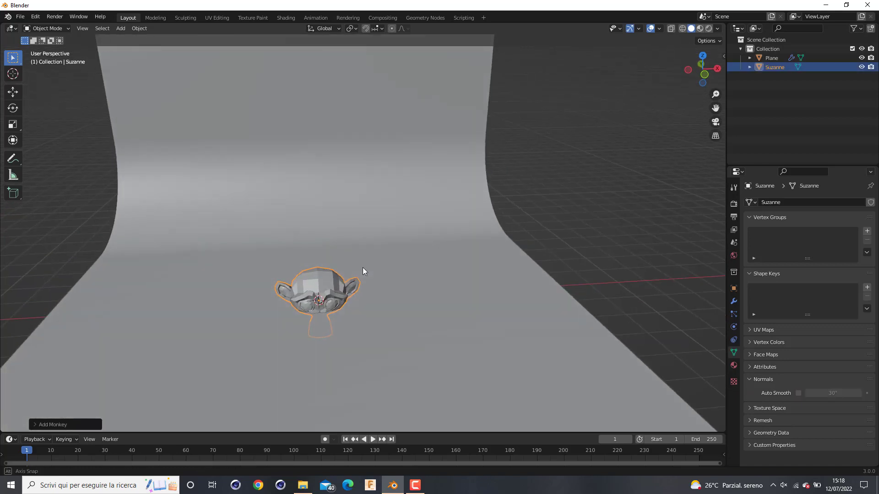
pyautogui.scroll(3, 348, 288)
pyautogui.moveTo(336, 305); pyautogui.dragTo(341, 263, button='middle')
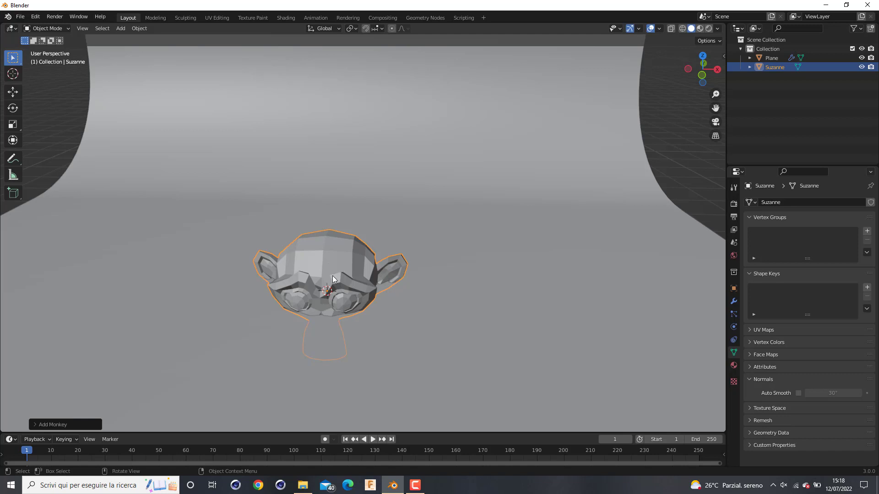
pyautogui.moveTo(328, 259); pyautogui.dragTo(208, 252, button='middle')
pyautogui.press('g')
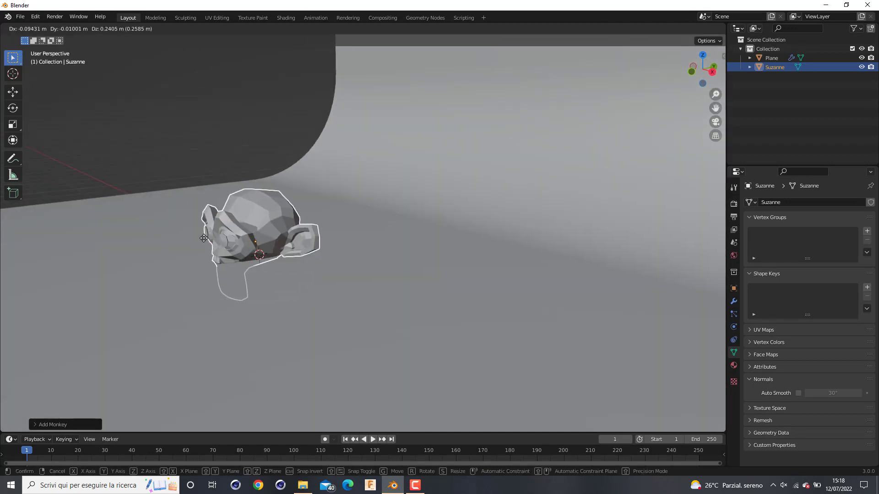
pyautogui.press('z')
pyautogui.click(226, 203)
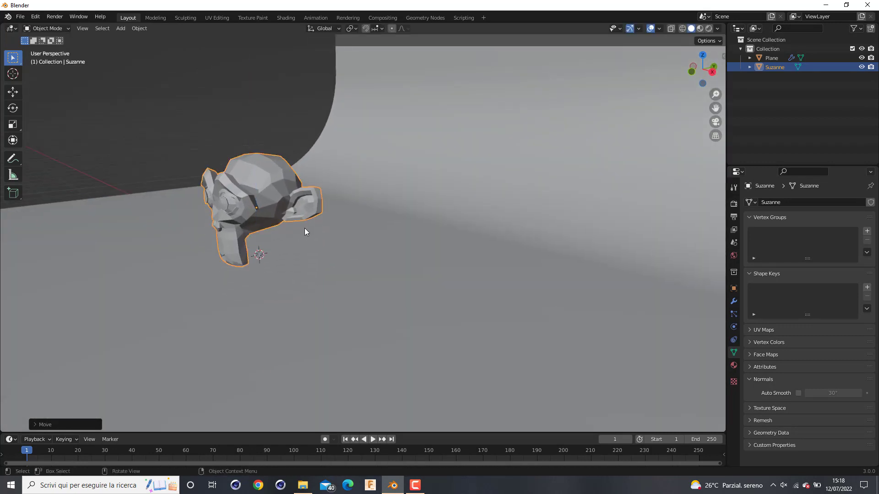
# Tilt the monkey backward by about 34° in the right orthographic view
pyautogui.press('KP_3')
pyautogui.scroll(4, 182, 200)
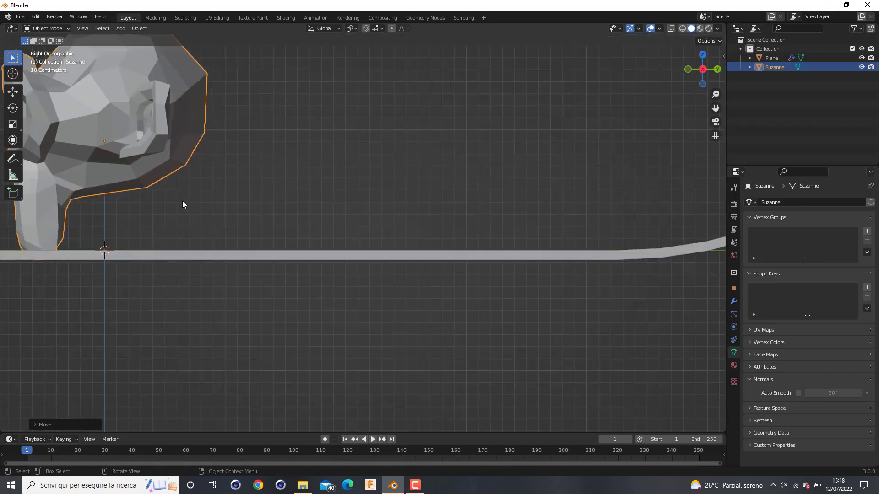
pyautogui.scroll(-1, 341, 242)
pyautogui.scroll(2, 341, 244)
pyautogui.keyDown('shift'); pyautogui.moveTo(294, 205); pyautogui.dragTo(353, 252, button='middle'); pyautogui.keyUp('shift')
pyautogui.scroll(-2, 335, 229)
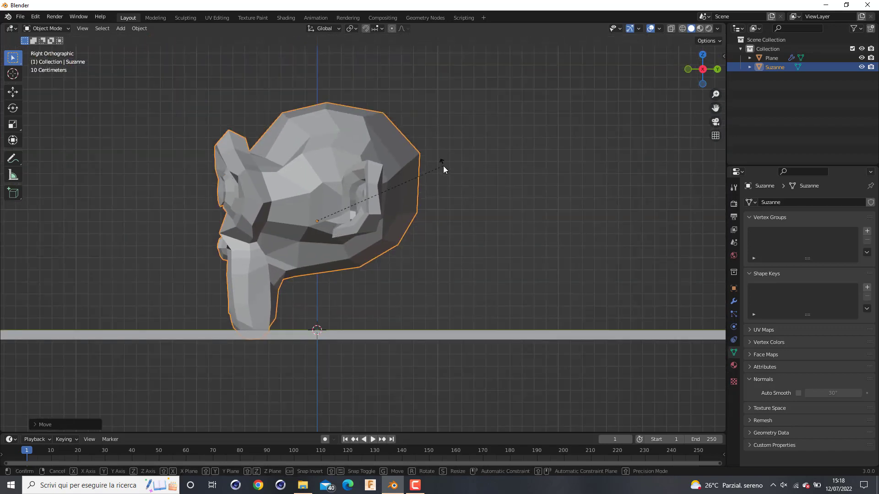
pyautogui.press('r')
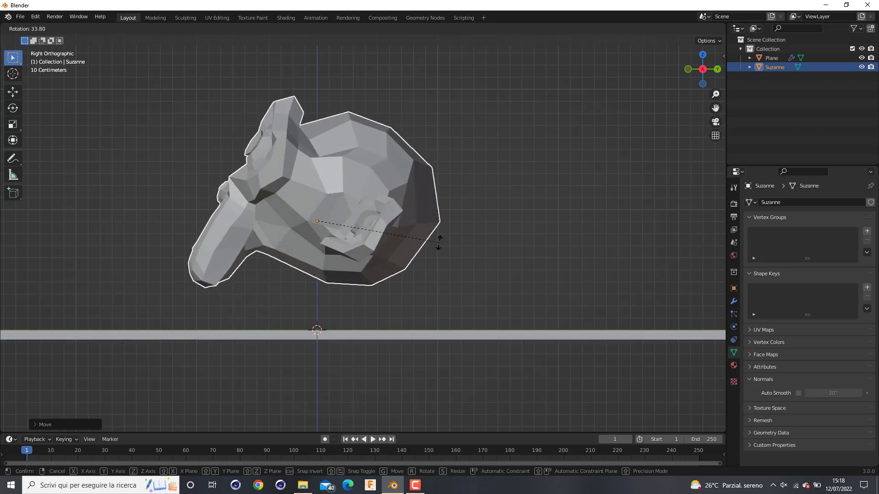
pyautogui.click(439, 241)
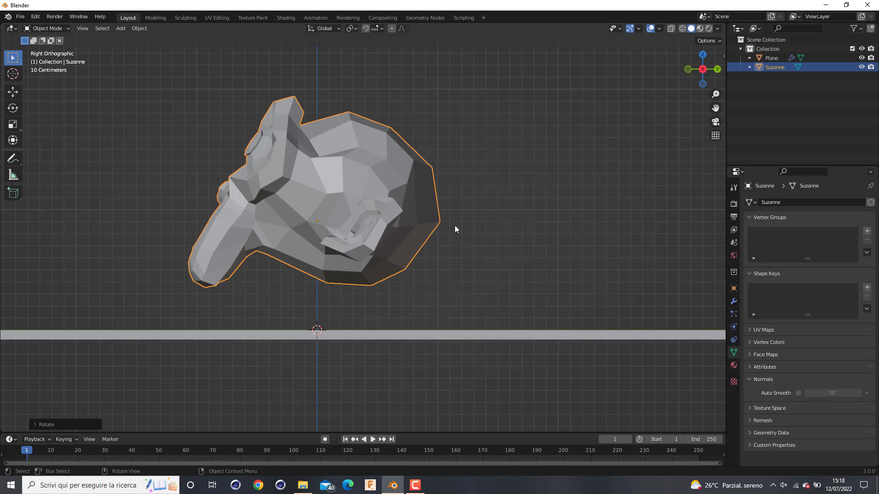
# Lower the monkey about 0.34 m along the Z axis to bring it down to the backdrop's floor
pyautogui.press('g')
pyautogui.press('z')
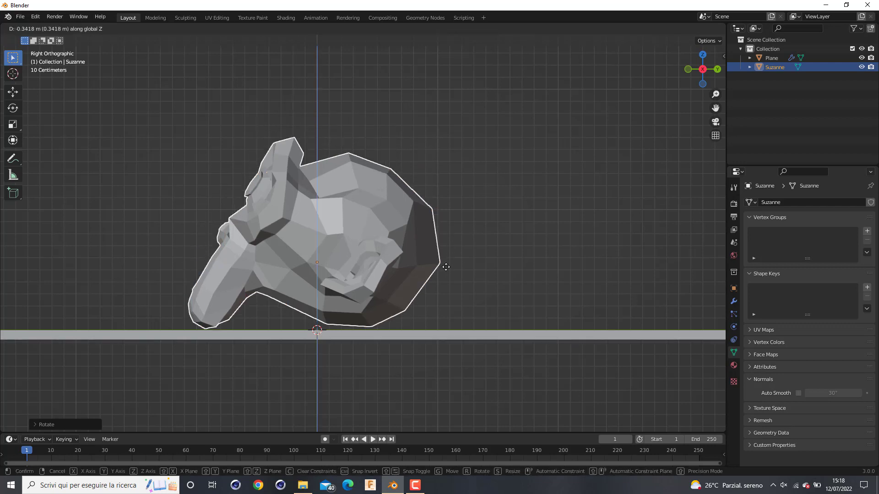
pyautogui.click(446, 267)
# Rotate the monkey by about 0.5° and shift it slightly down along Z so its chin and head touch the floor
pyautogui.scroll(3, 388, 268)
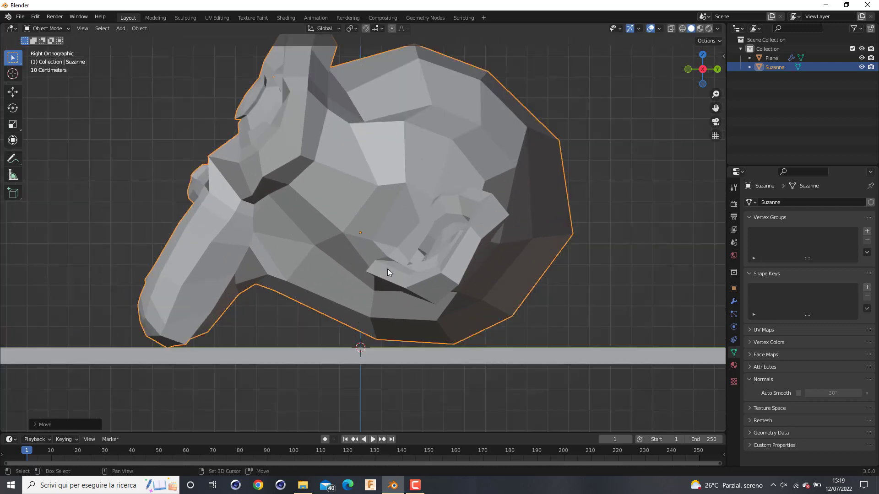
pyautogui.press('r')
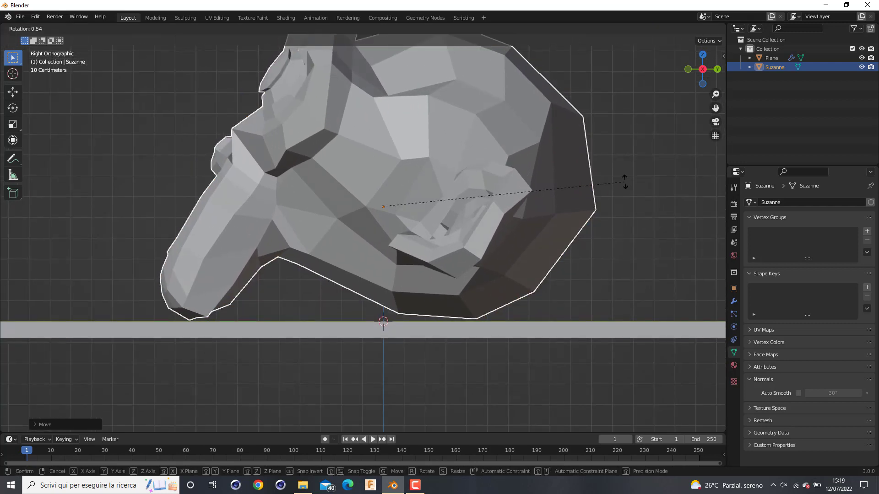
pyautogui.click(569, 207)
pyautogui.press('g')
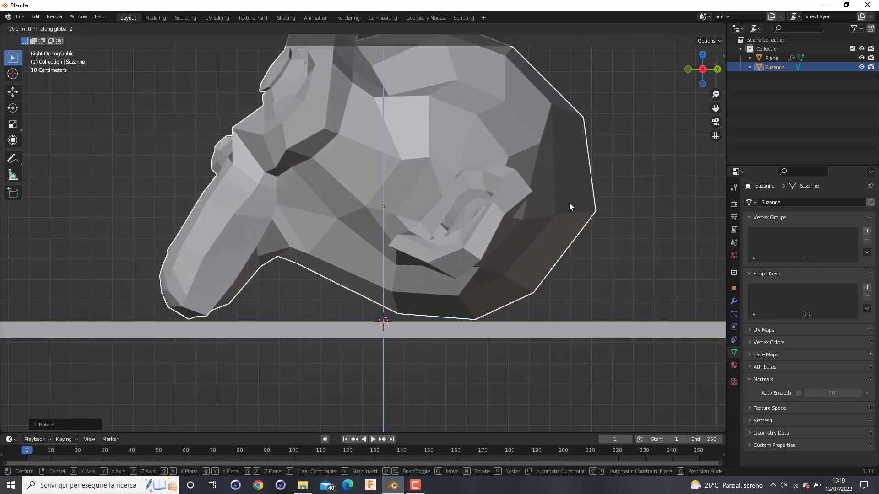
pyautogui.press('z')
pyautogui.click(569, 205)
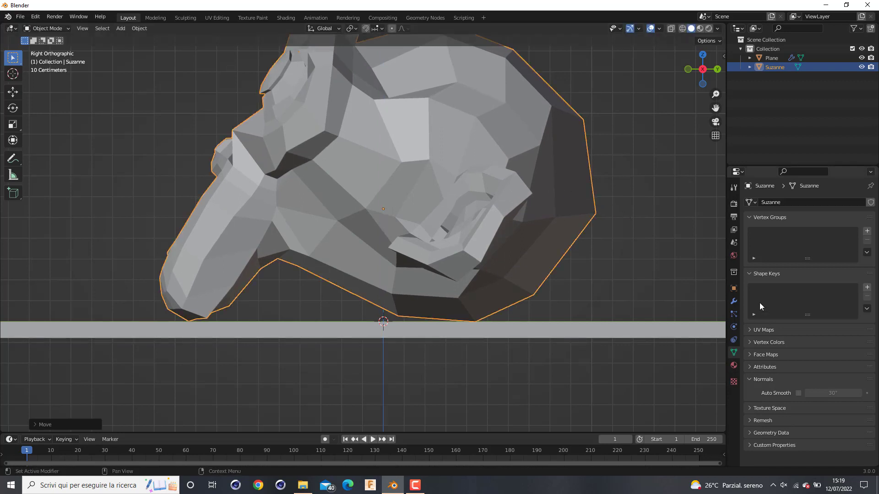
# Add a Subdivision Surface modifier with viewport level 2 to the monkey and shade it smooth
pyautogui.click(734, 301)
pyautogui.click(773, 201)
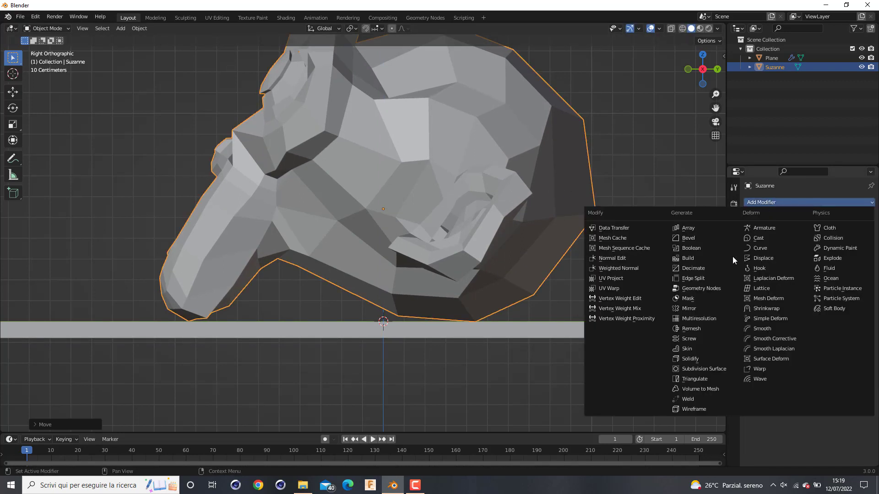
pyautogui.click(714, 368)
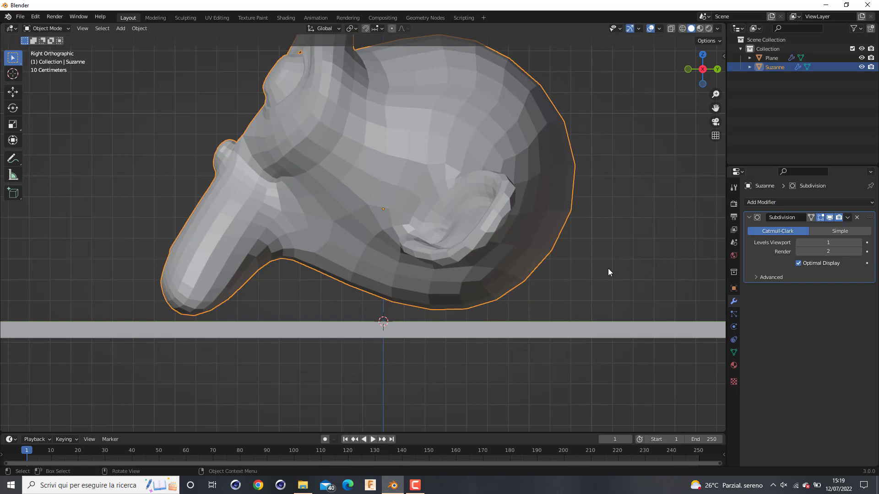
pyautogui.click(857, 242)
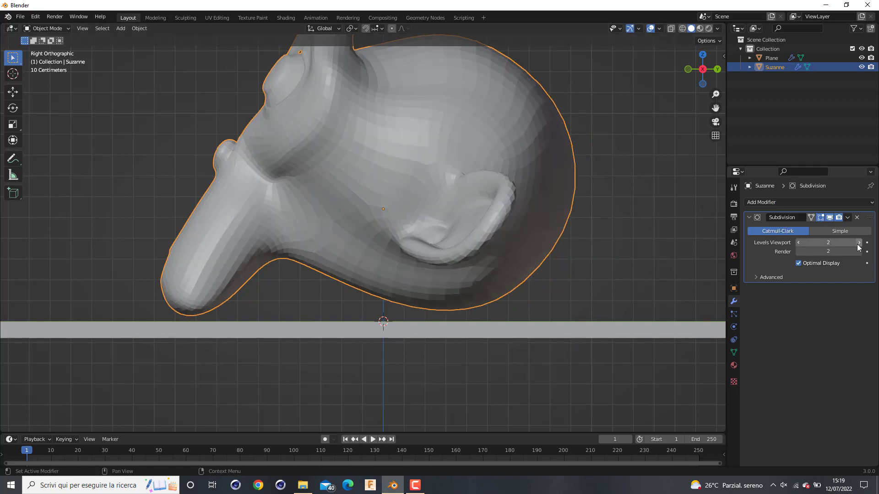
pyautogui.rightClick(482, 231)
pyautogui.click(448, 233)
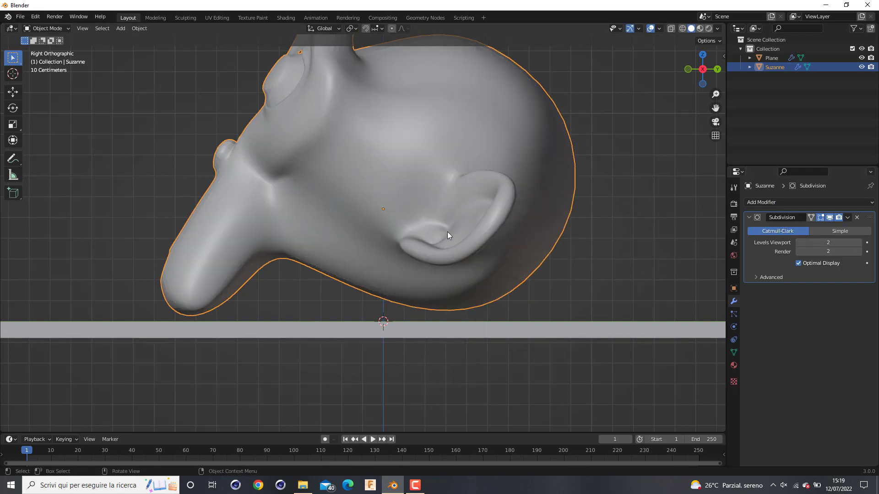
# Lower the smoothed monkey and fine-tune its tilt and position until its chin and head rest on the backdrop's floor
pyautogui.press('g')
pyautogui.press('z')
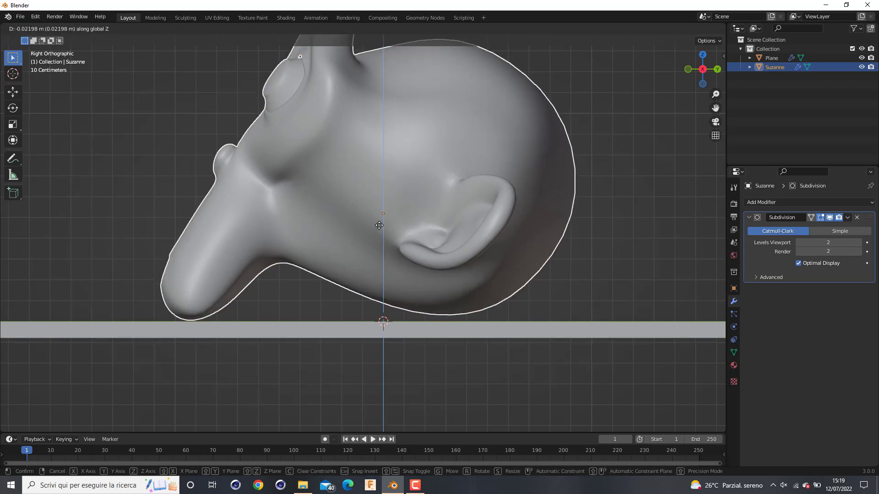
pyautogui.click(379, 229)
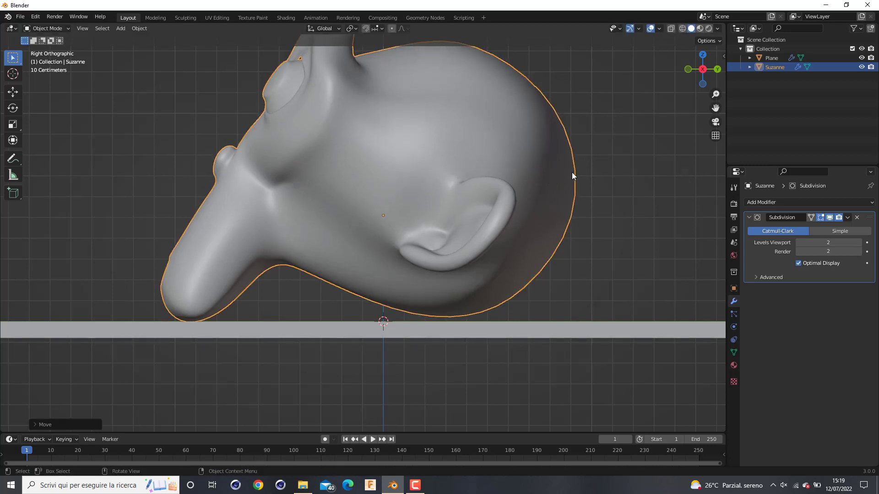
pyautogui.press('r')
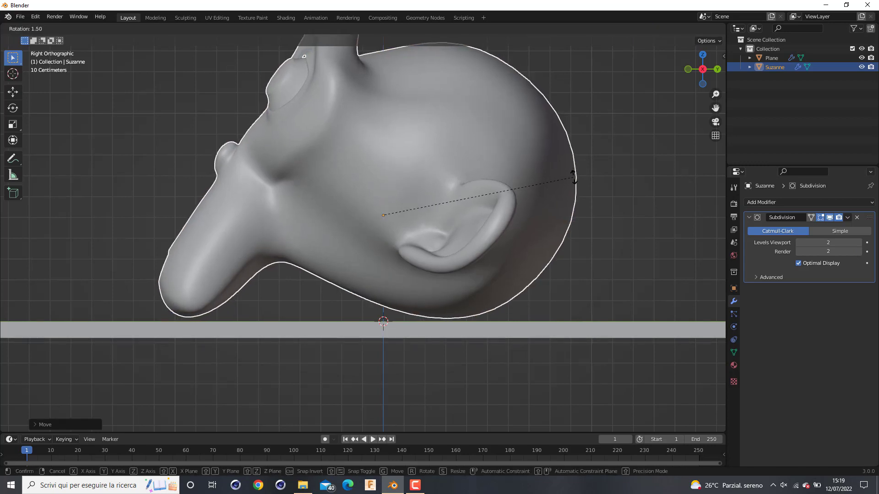
pyautogui.click(573, 177)
pyautogui.press('g')
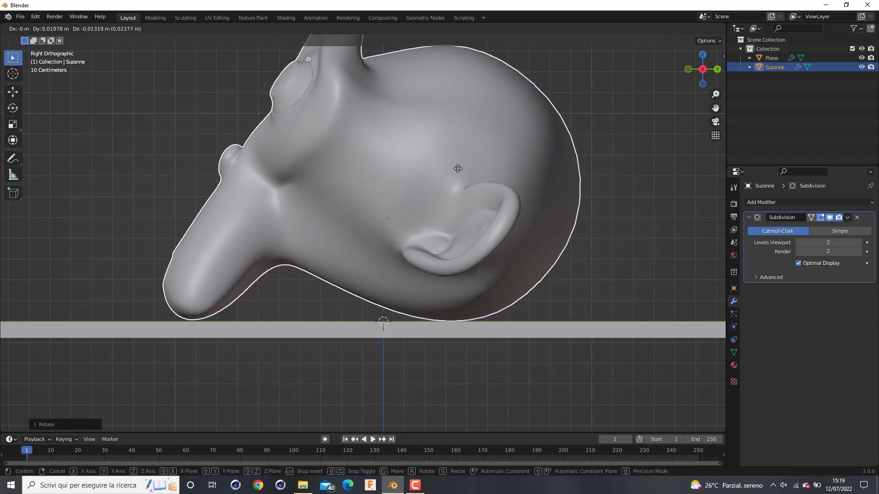
pyautogui.click(484, 164)
pyautogui.press('r')
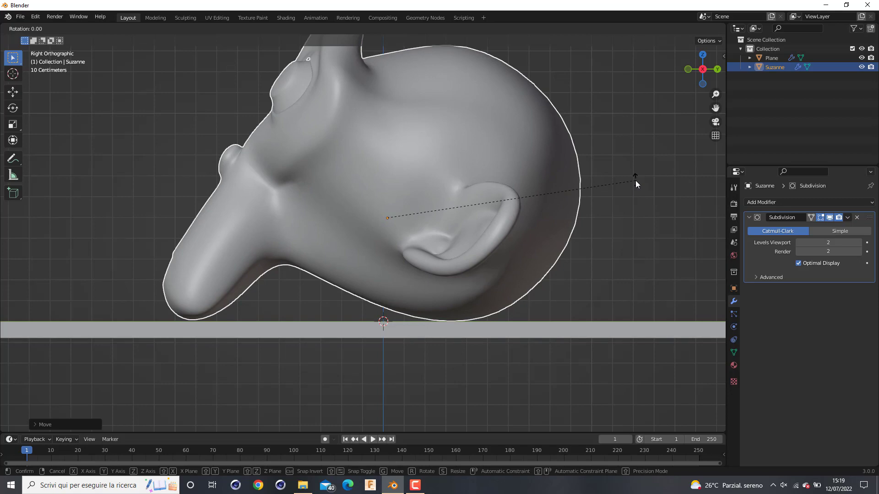
pyautogui.click(634, 182)
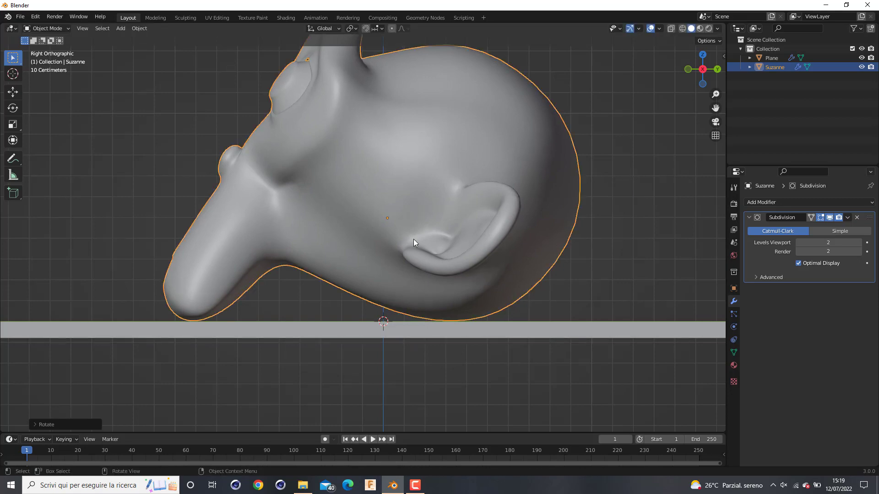
# Add a camera and align it to a front-facing perspective view of the monkey on the backdrop
pyautogui.scroll(-3, 413, 239)
pyautogui.moveTo(386, 229); pyautogui.dragTo(416, 246, button='middle')
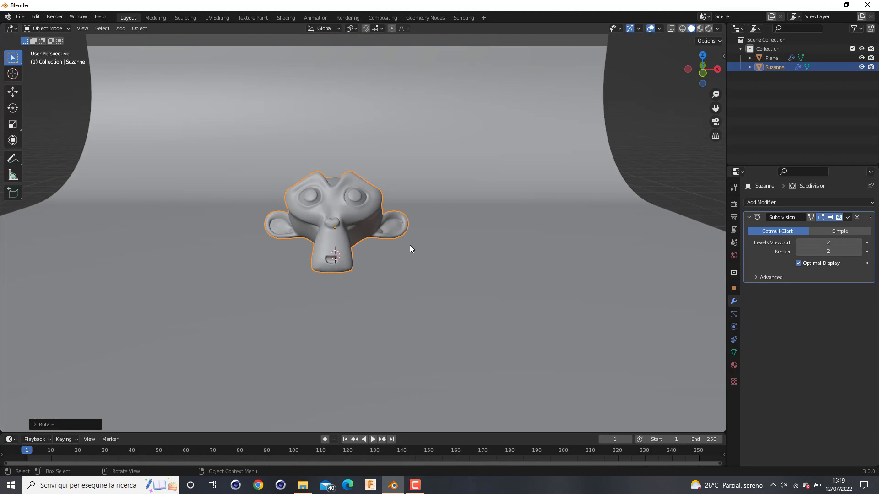
pyautogui.hotkey('shift', 'a')
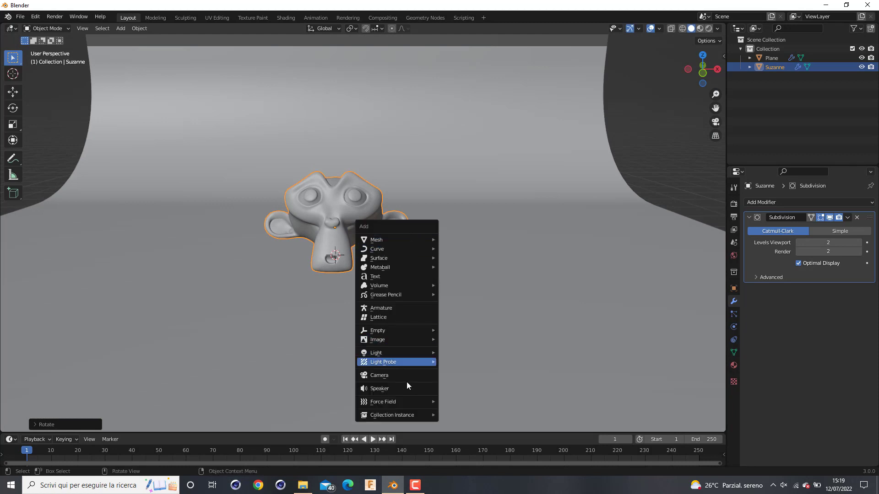
pyautogui.click(394, 376)
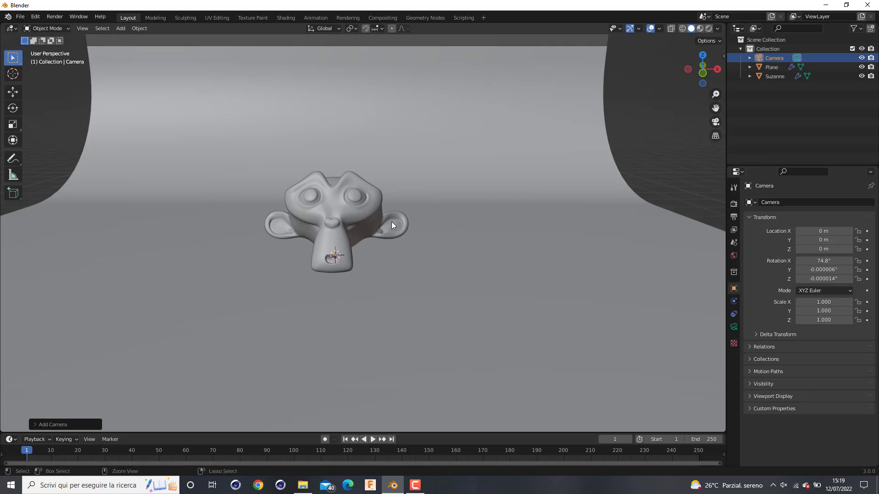
pyautogui.press('ctrl+alt+KP_0')
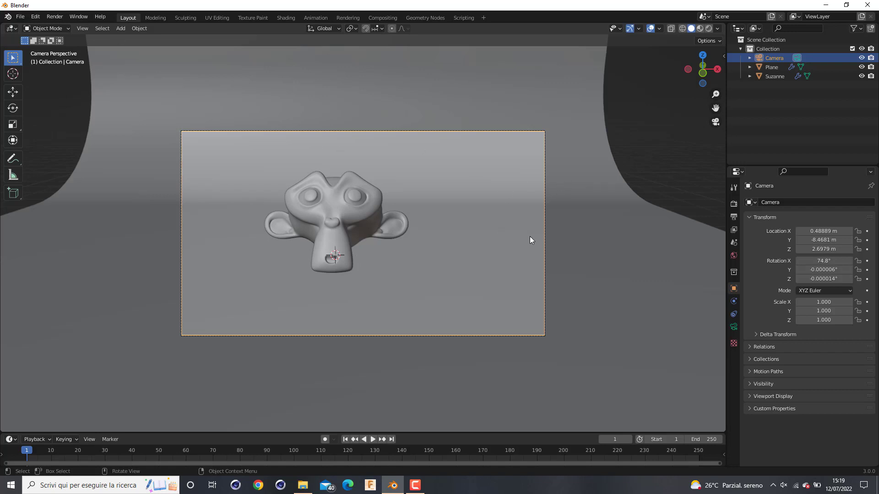
# Set the camera's rotation to 90° on X and 0° on Y
pyautogui.press('n')
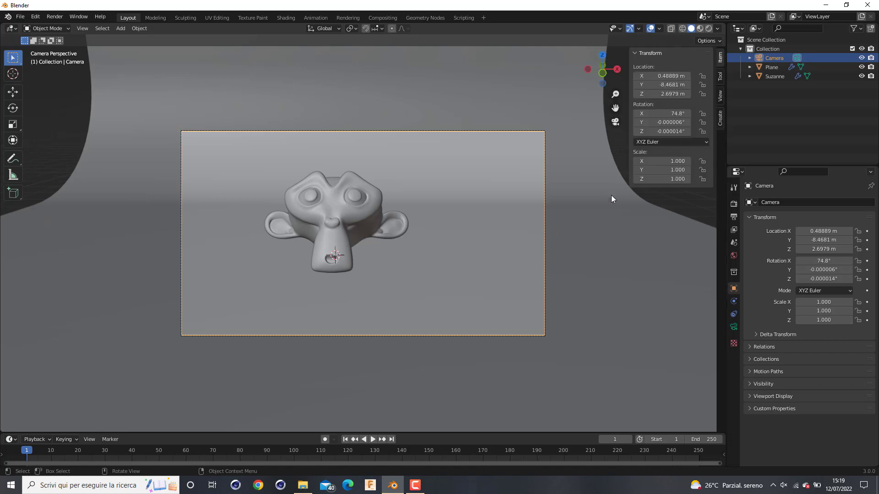
pyautogui.click(721, 78)
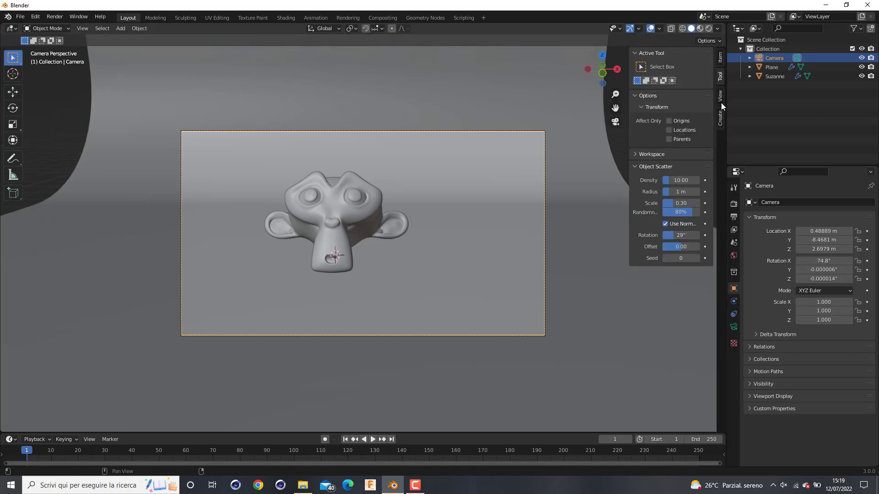
pyautogui.click(721, 102)
pyautogui.click(721, 119)
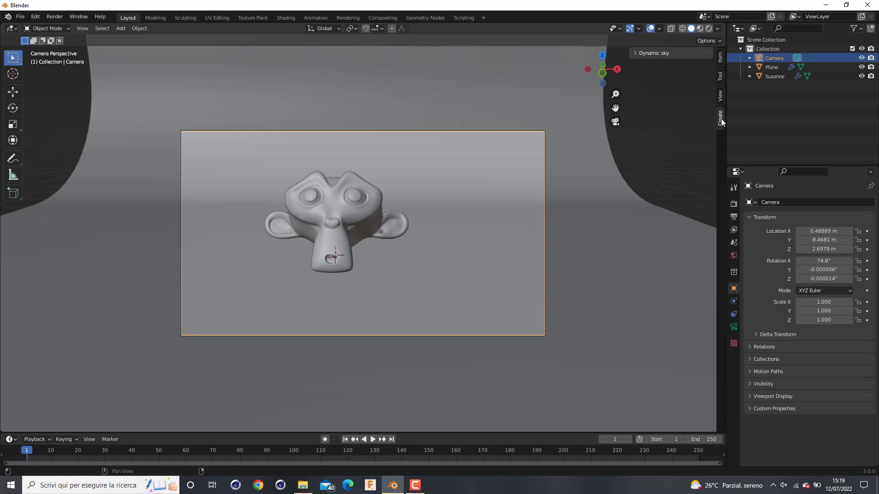
pyautogui.click(718, 61)
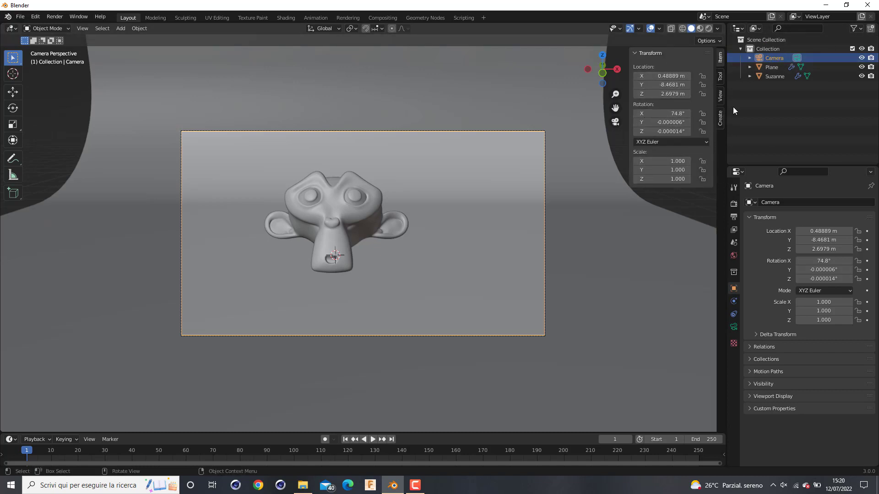
pyautogui.click(669, 114)
pyautogui.write('90')
pyautogui.press('Return')
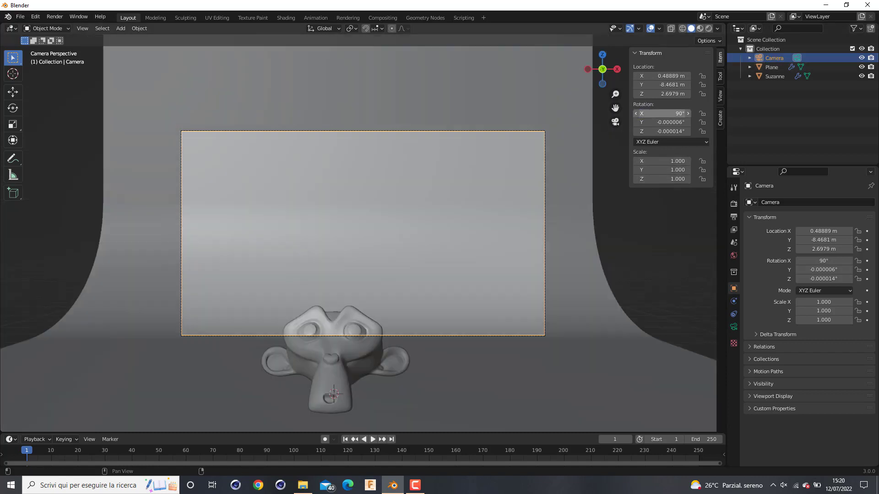
pyautogui.click(674, 122)
pyautogui.write('0')
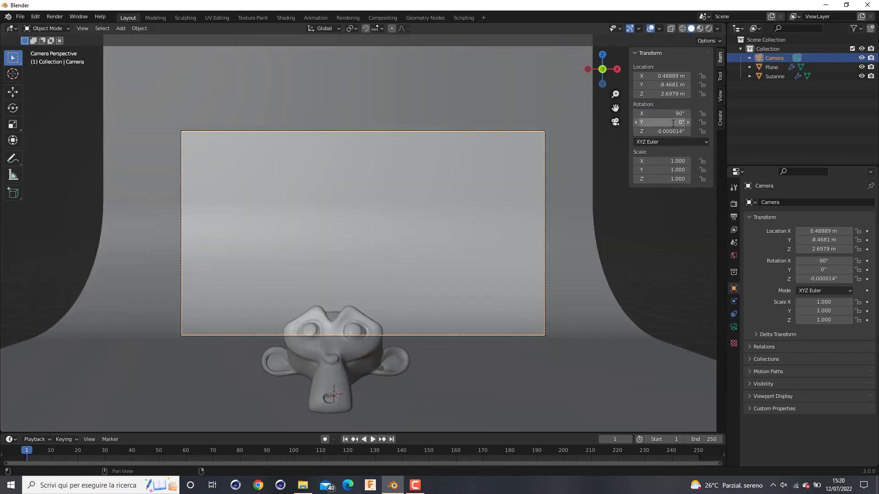
# Set the camera's Z rotation to 0°
pyautogui.press('Tab')
pyautogui.write('0')
pyautogui.press('Return')
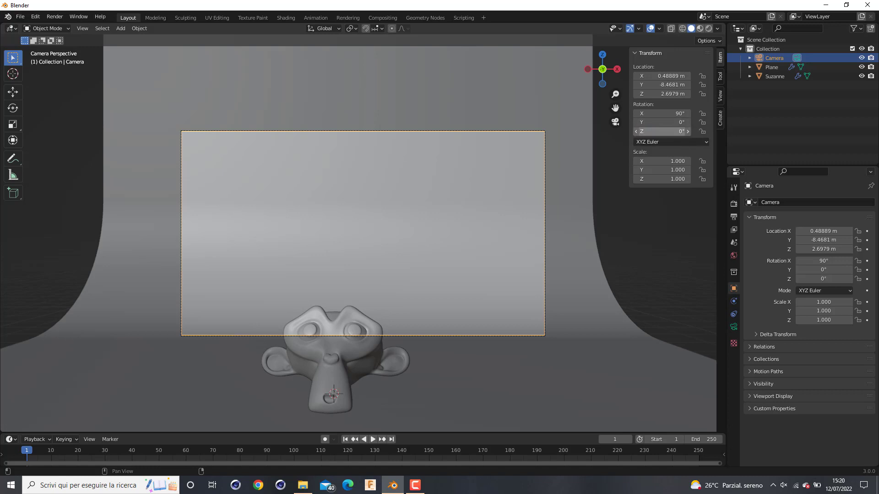
# Lower the camera to a height of about 1.19 m and shift it to about 0.74 m on X
pyautogui.press('g')
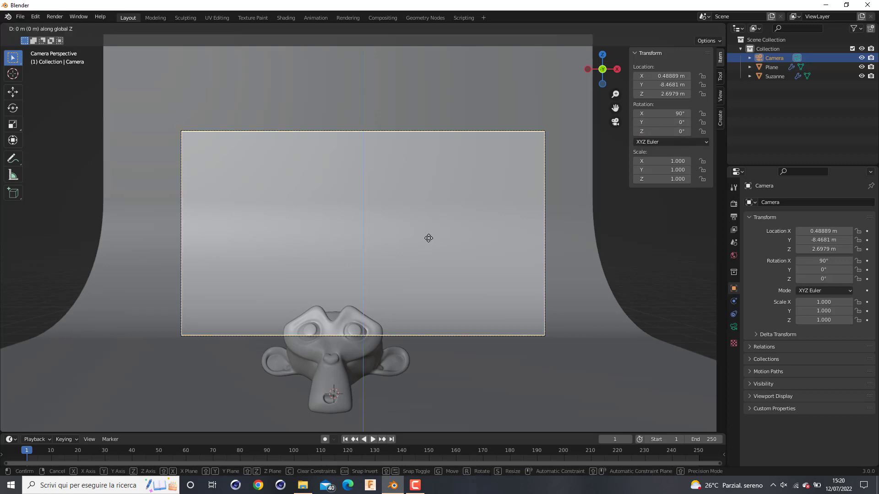
pyautogui.press('z')
pyautogui.click(430, 341)
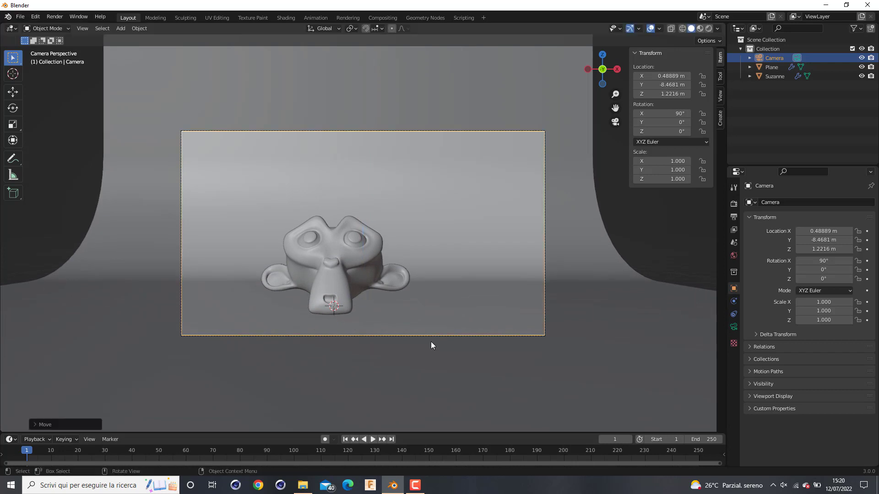
pyautogui.press('g')
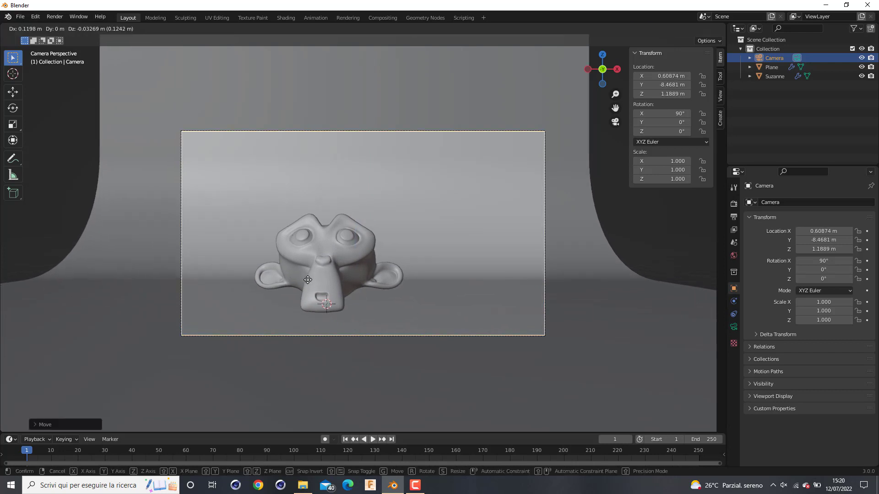
pyautogui.click(315, 279)
# Rotate the monkey head about 27.7° around the vertical axis and move it to about -0.17 m on X
pyautogui.click(309, 277)
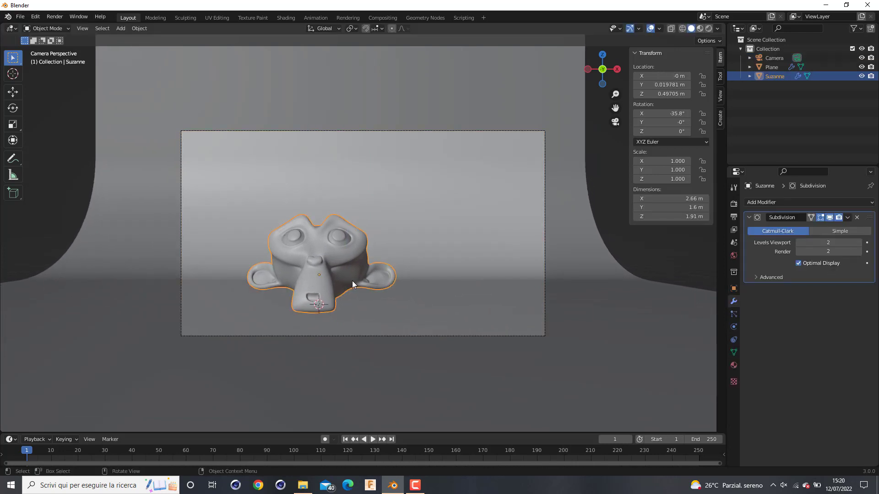
pyautogui.press('r')
pyautogui.press('z')
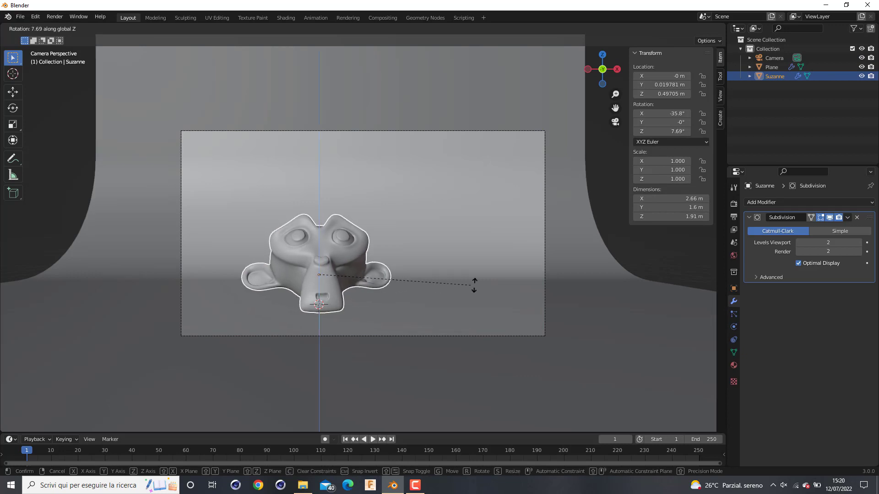
pyautogui.click(538, 211)
pyautogui.press('g')
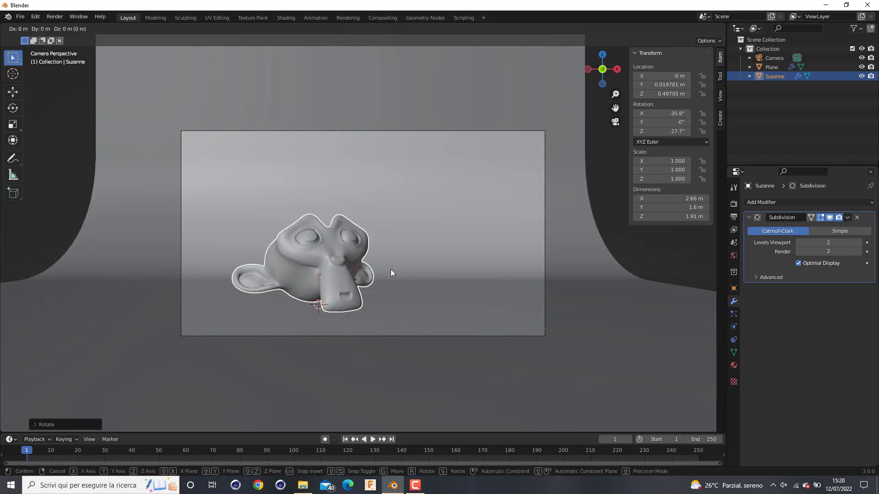
pyautogui.press('x')
pyautogui.click(380, 272)
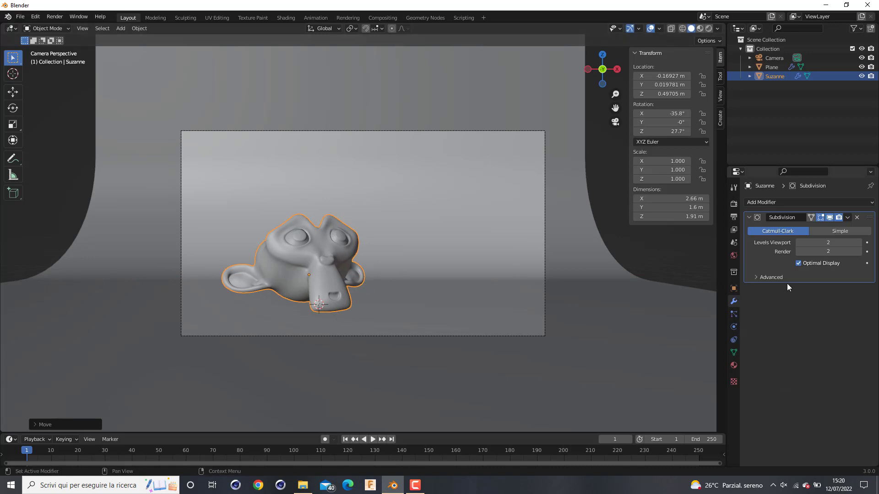
# Enable the Thirds composition guide in the camera's viewport display settings
pyautogui.click(734, 353)
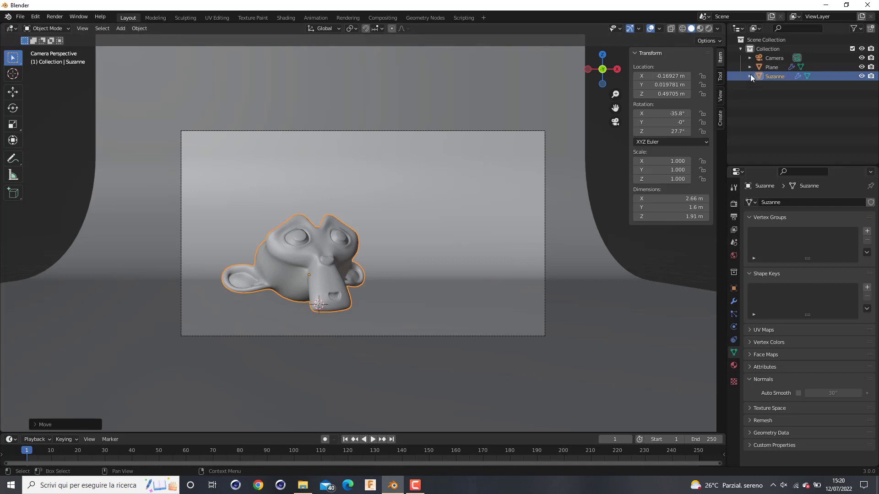
pyautogui.click(774, 58)
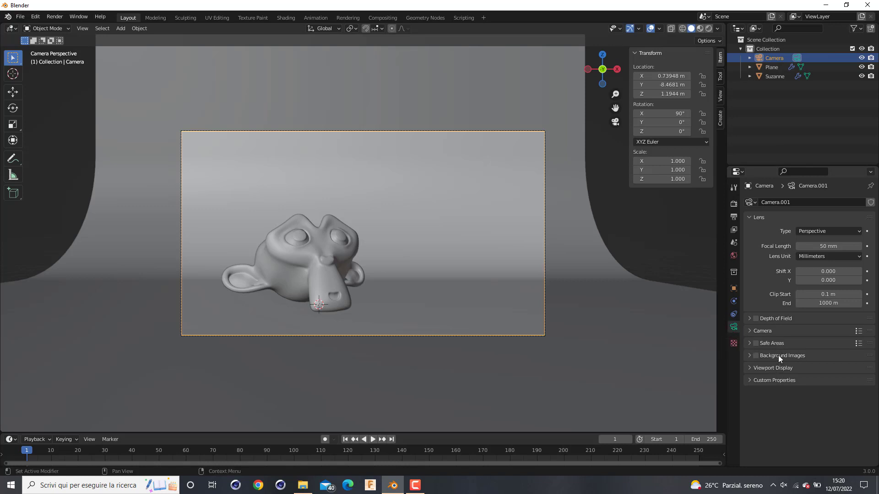
pyautogui.click(772, 333)
pyautogui.click(773, 332)
pyautogui.click(776, 356)
pyautogui.click(776, 356)
pyautogui.click(773, 343)
pyautogui.click(775, 342)
pyautogui.click(776, 367)
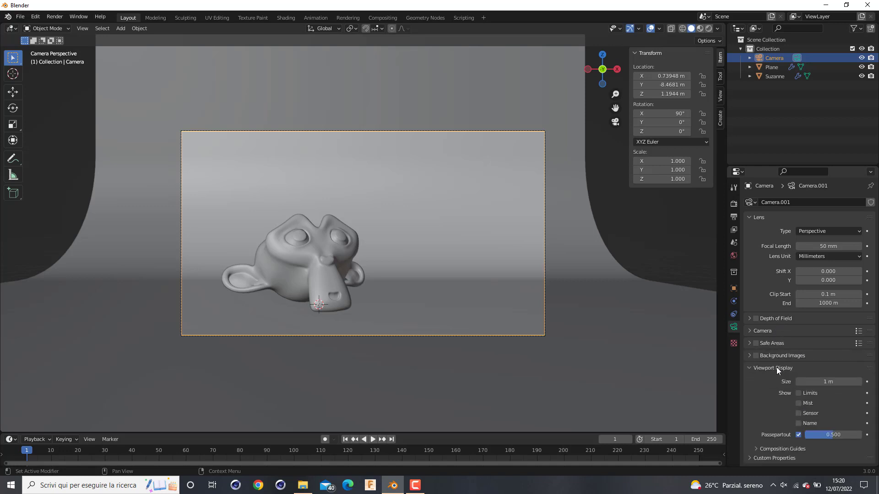
pyautogui.click(786, 449)
pyautogui.scroll(-3, 762, 419)
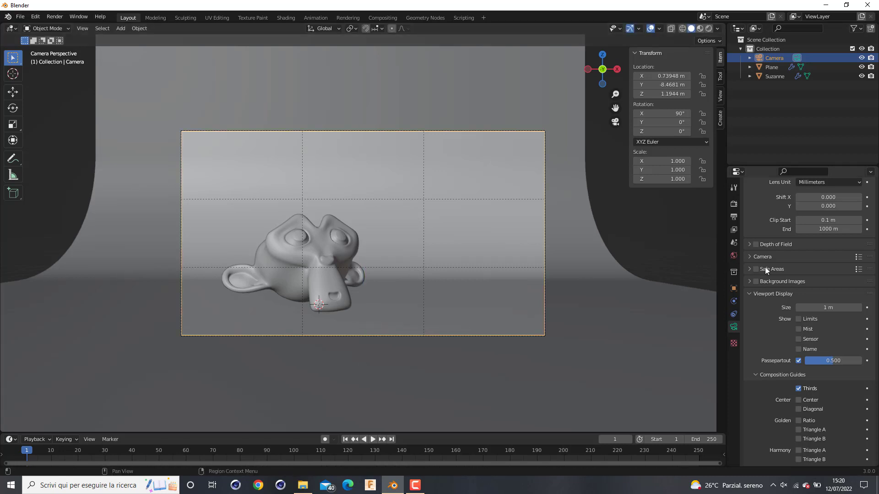
# Set the camera's focal length to 70 mm
pyautogui.scroll(4, 774, 277)
pyautogui.click(840, 248)
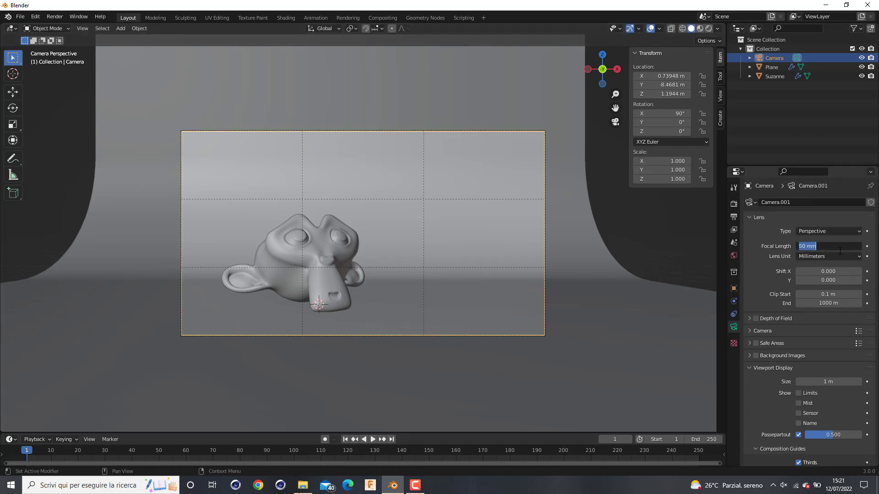
pyautogui.write('70')
pyautogui.press('Return')
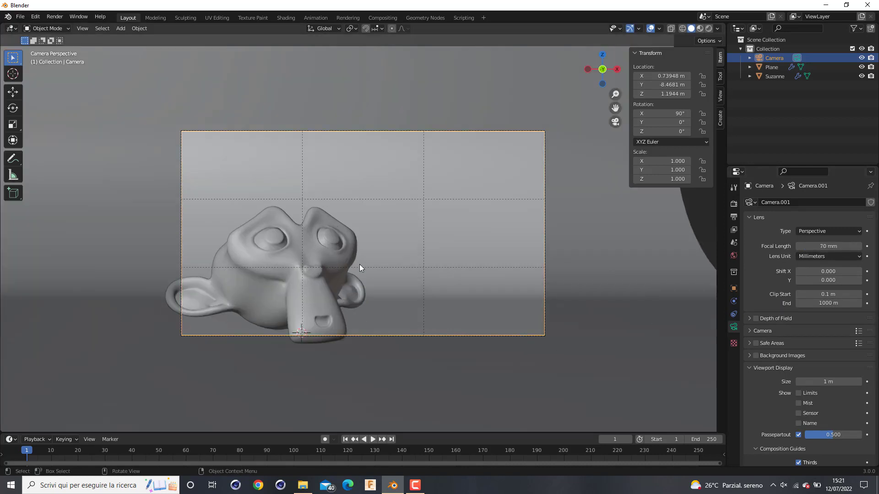
# Pull the camera back to about -10.9 m on Y and reframe the monkey at about 0.79 m on X and 1.26 m on Z
pyautogui.press('g')
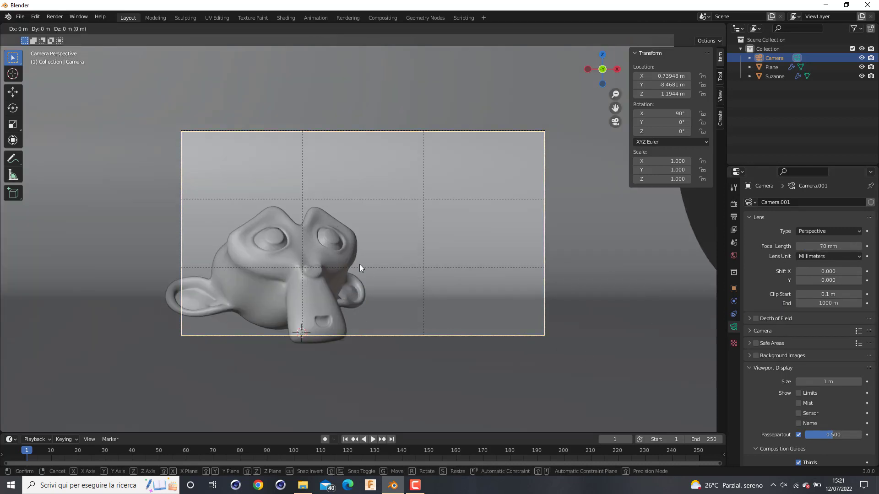
pyautogui.press('z')
pyautogui.press('z')
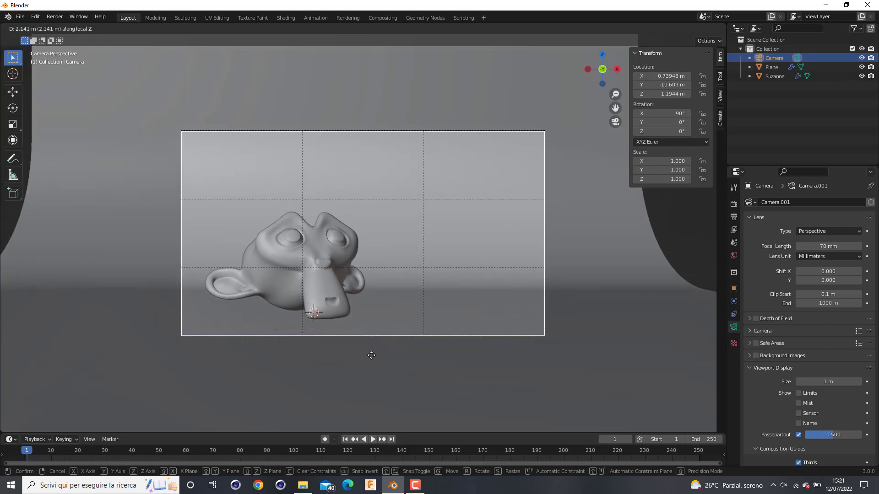
pyautogui.click(366, 306)
pyautogui.press('g')
pyautogui.press('z')
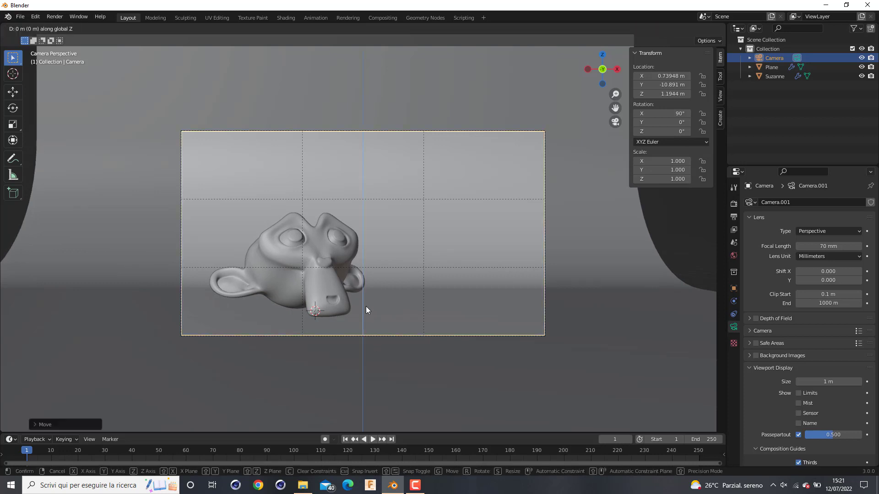
pyautogui.click(367, 295)
pyautogui.press('g')
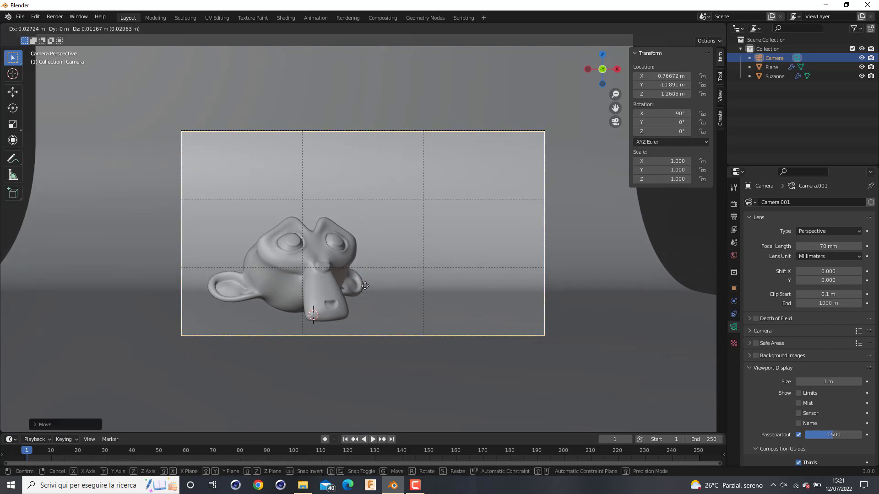
pyautogui.click(365, 286)
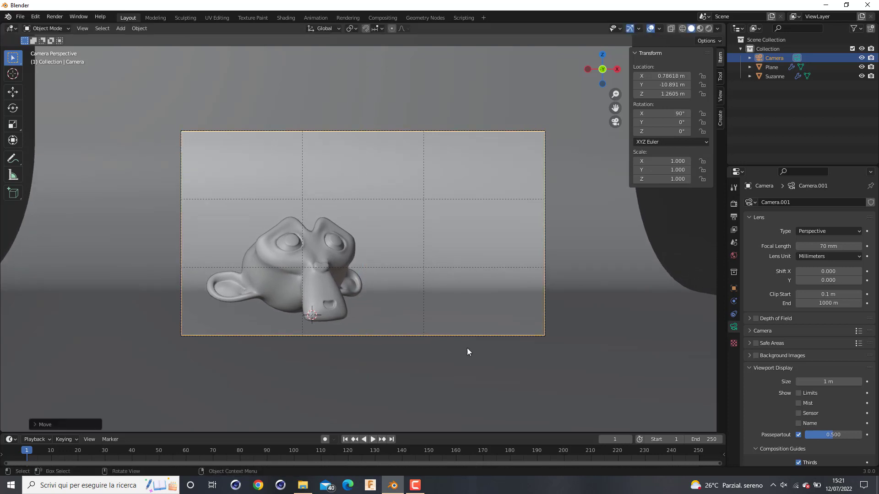
# Deselect everything, switch the viewport to rendered shading and show the World settings with the transform sidebar hidden
pyautogui.click(334, 287)
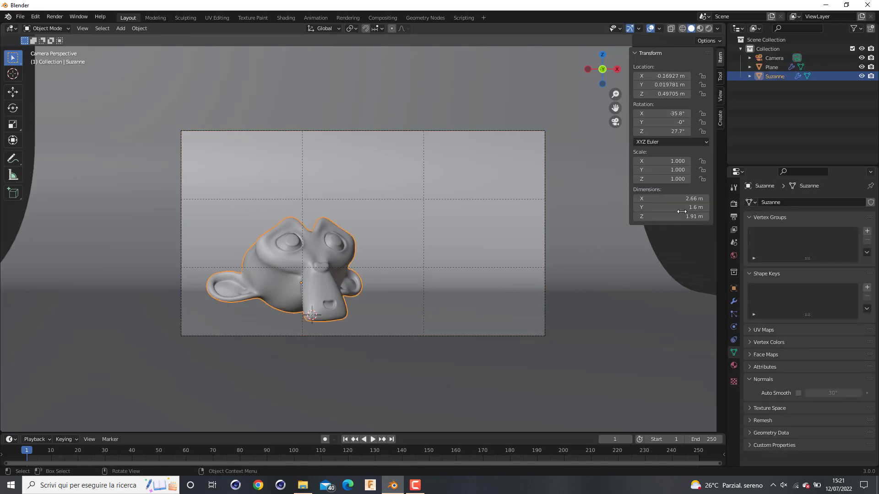
pyautogui.click(819, 133)
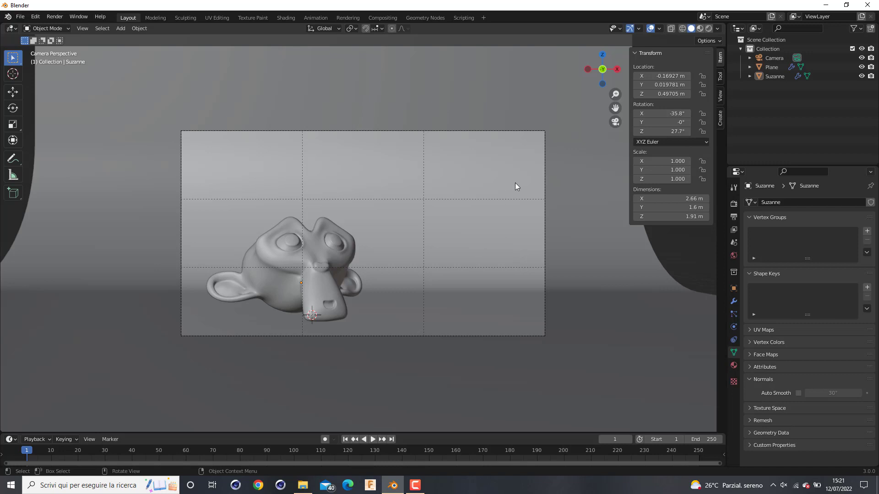
pyautogui.click(709, 29)
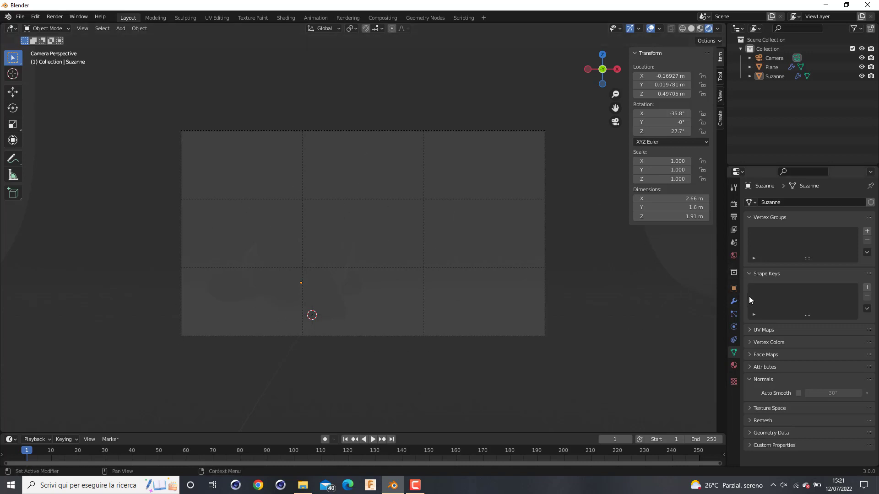
pyautogui.click(734, 255)
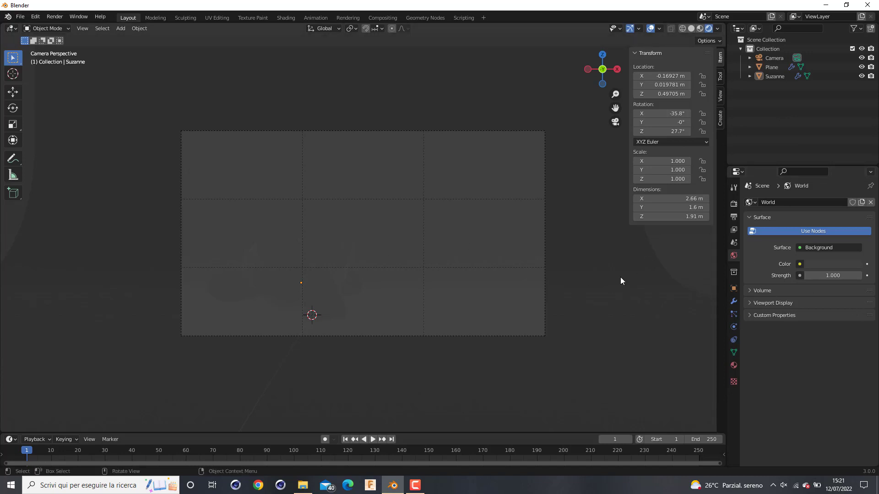
pyautogui.press('n')
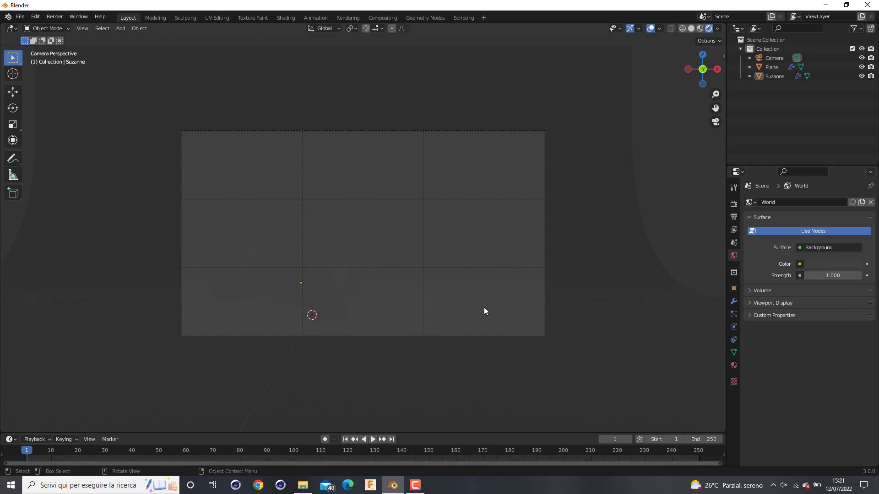
# Add an area light and raise it vertically above the monkey's head
pyautogui.hotkey('shift', 'a')
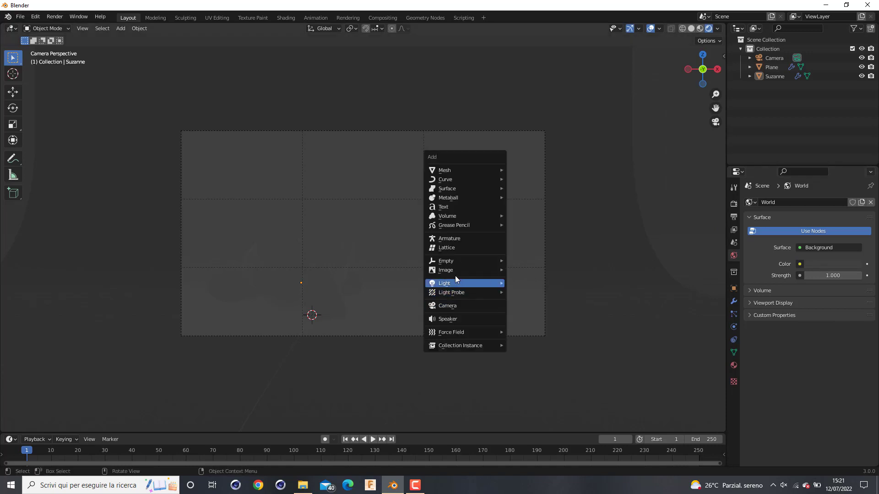
pyautogui.moveTo(451, 284)
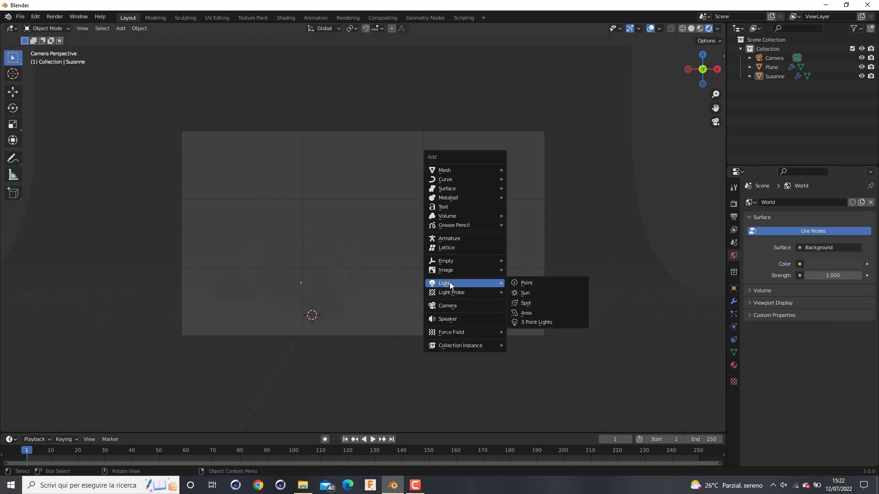
pyautogui.click(545, 311)
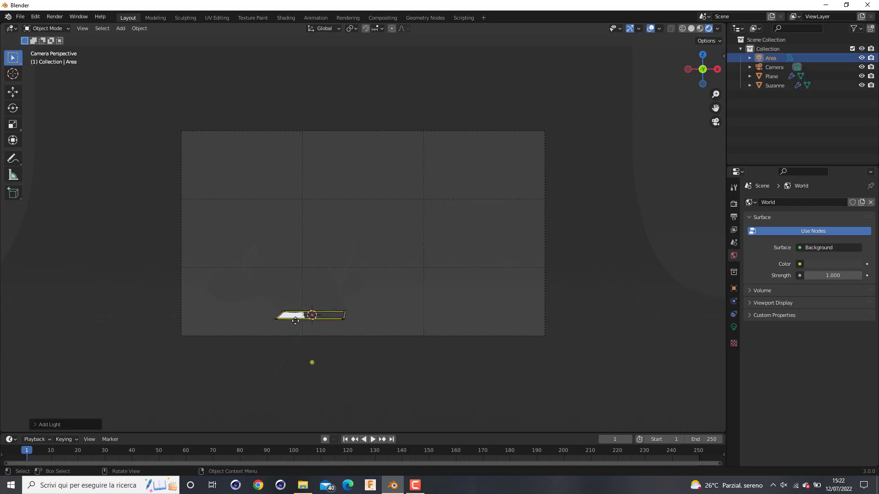
pyautogui.press('g')
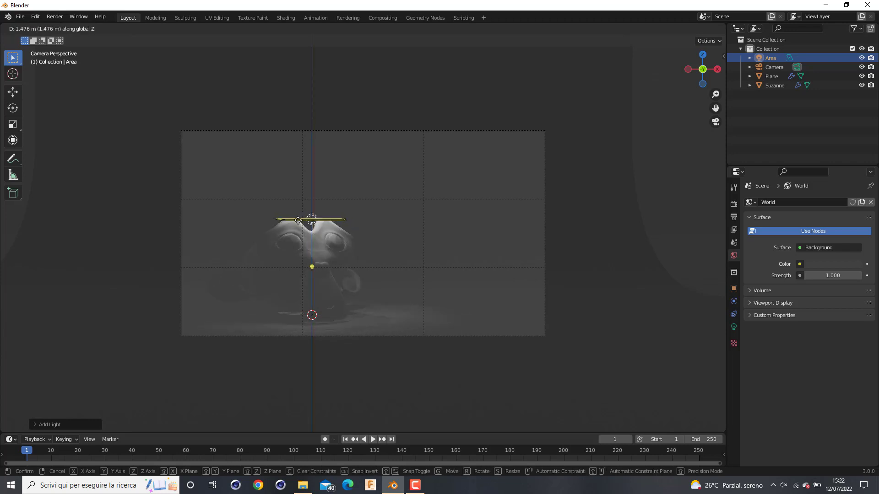
pyautogui.click(303, 203)
# Rotate the area light 90° in the right side view so it points horizontally toward the backdrop's rear wall
pyautogui.press('KP_3')
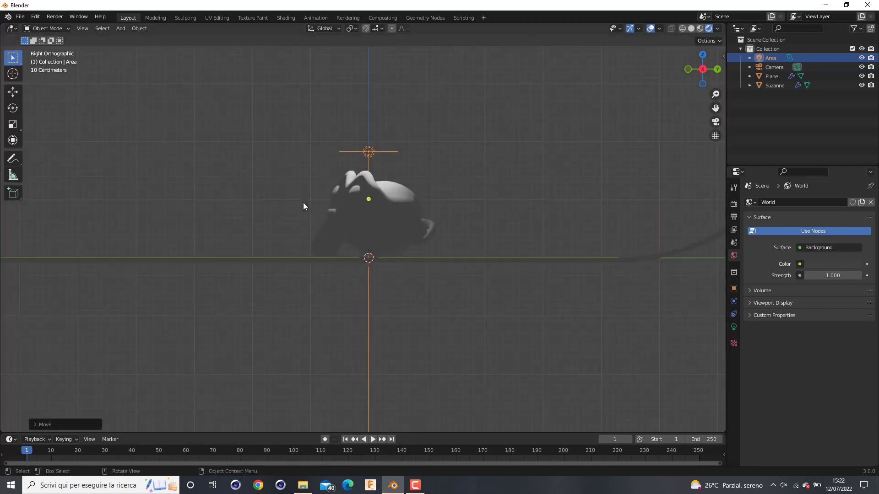
pyautogui.keyDown('shift'); pyautogui.moveTo(366, 198); pyautogui.dragTo(387, 236, button='middle'); pyautogui.keyUp('shift')
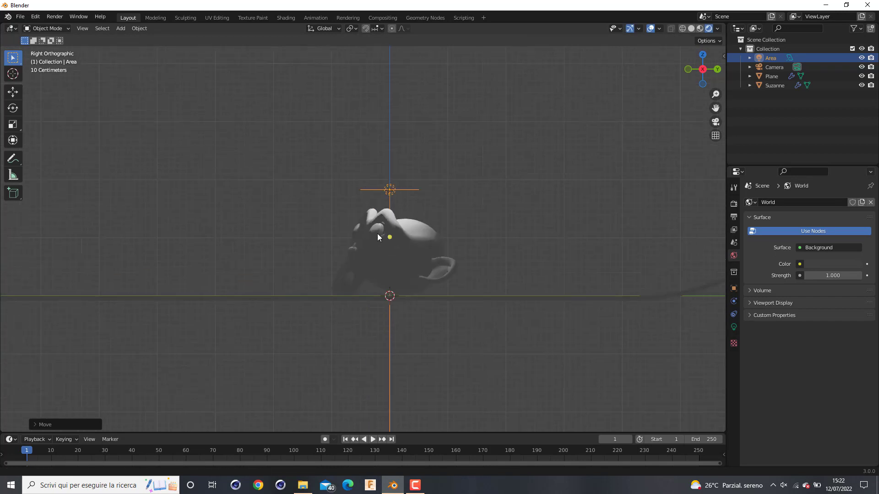
pyautogui.press('r')
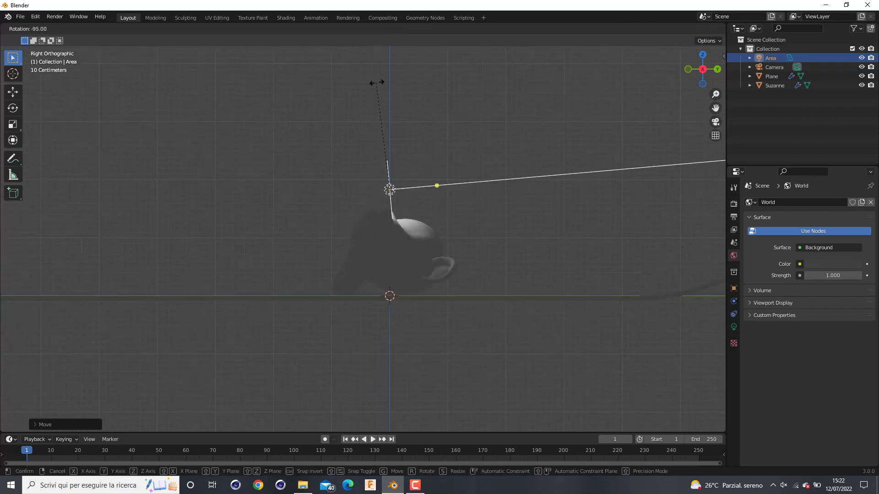
pyautogui.click(391, 84)
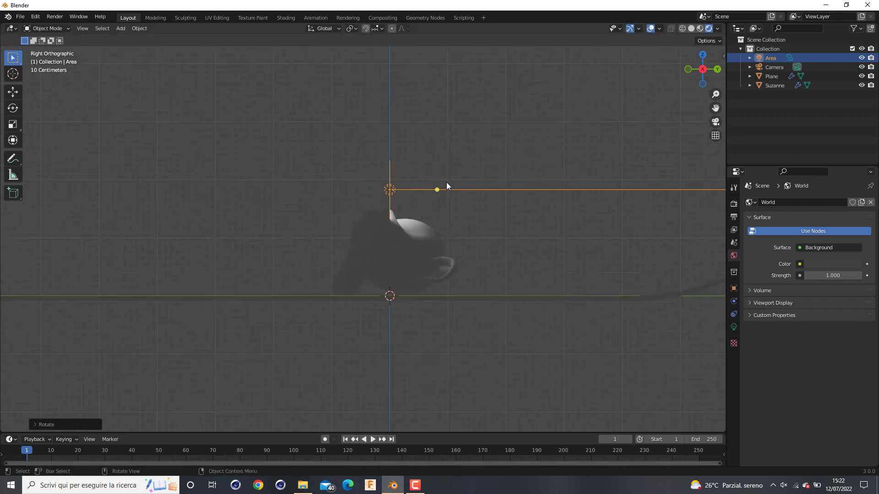
# In top view, rotate the area light about 45° toward the monkey's side and move it about -4.74 m on X and -4.44 m on Y
pyautogui.press('KP_7')
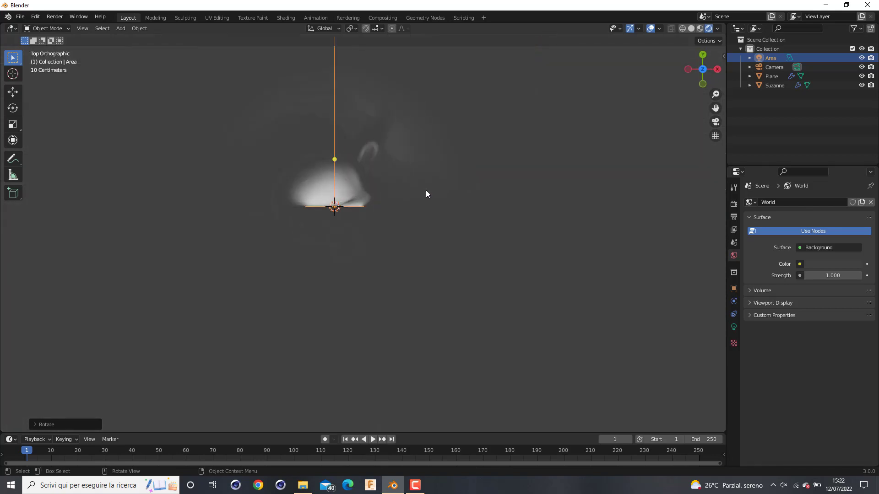
pyautogui.keyDown('shift'); pyautogui.moveTo(389, 210); pyautogui.dragTo(430, 196, button='middle'); pyautogui.keyUp('shift')
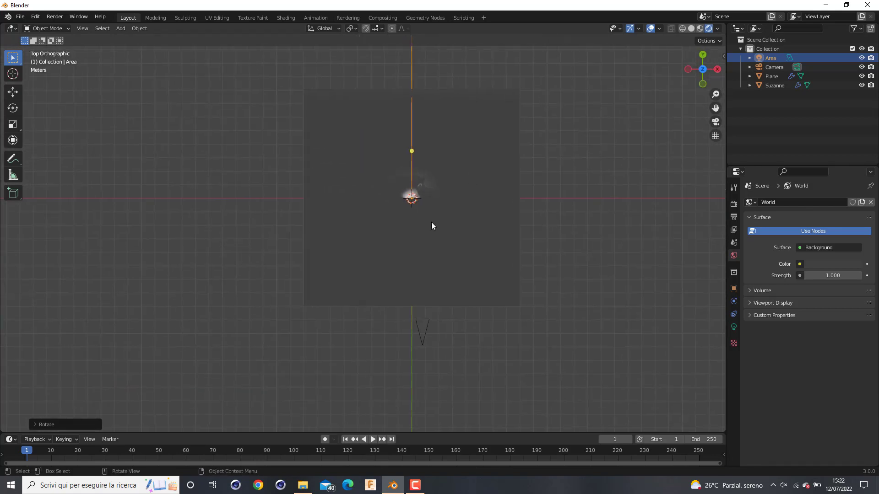
pyautogui.scroll(4, 486, 154)
pyautogui.press('r')
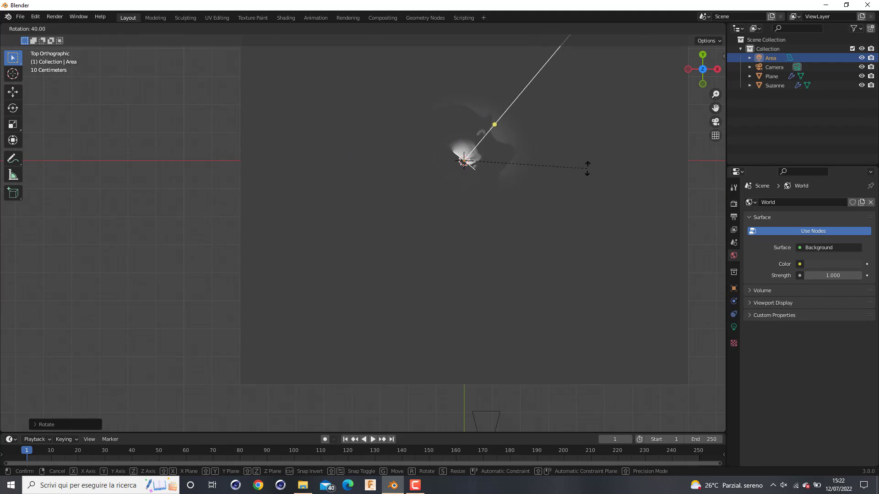
pyautogui.click(589, 171)
pyautogui.click(54, 423)
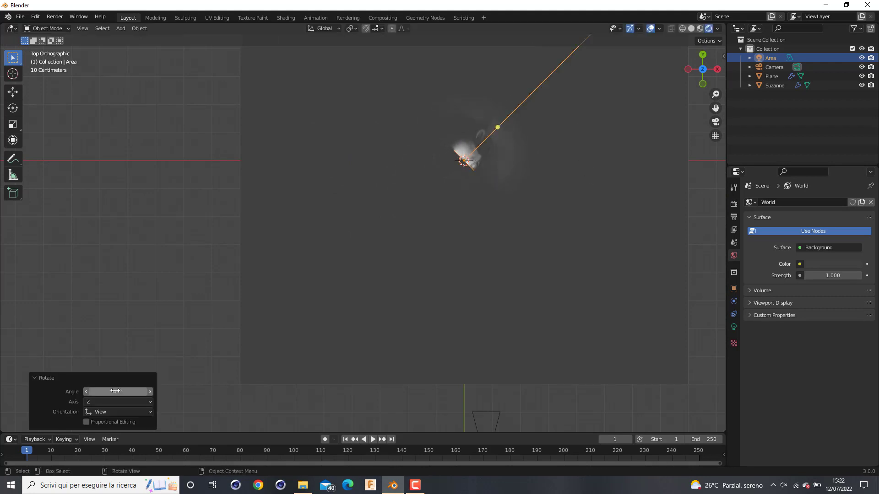
pyautogui.click(714, 163)
pyautogui.click(498, 127)
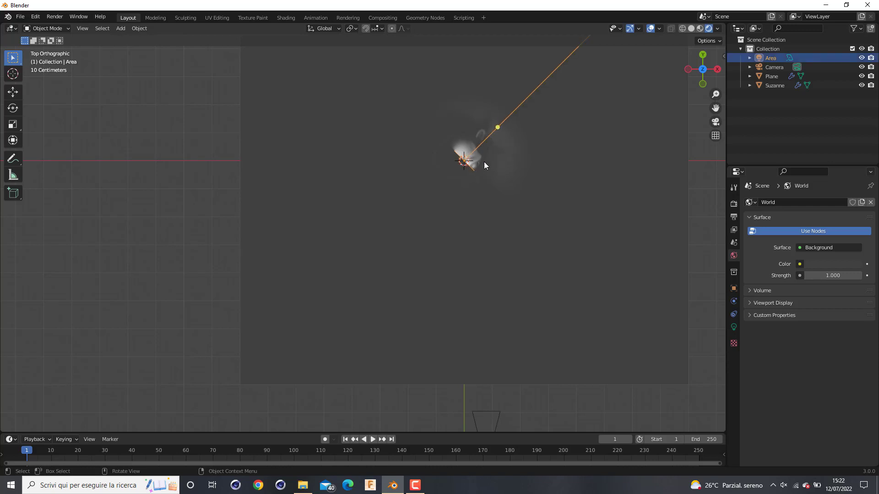
pyautogui.press('g')
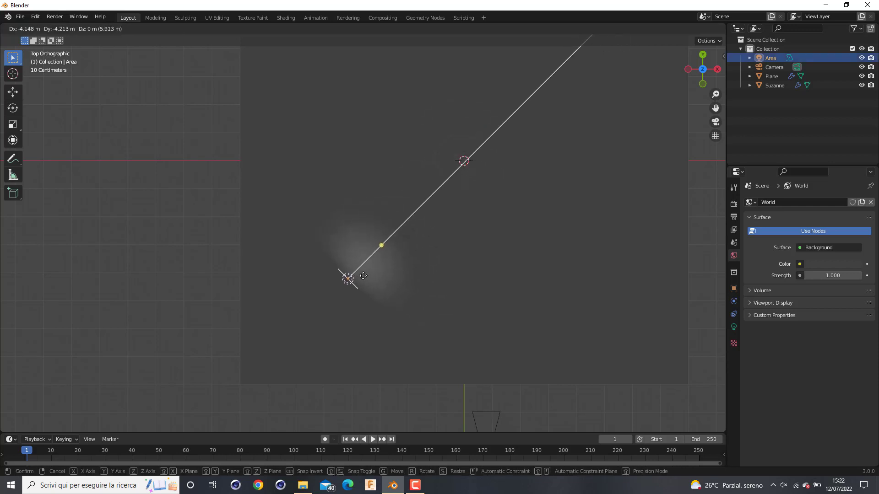
pyautogui.click(346, 283)
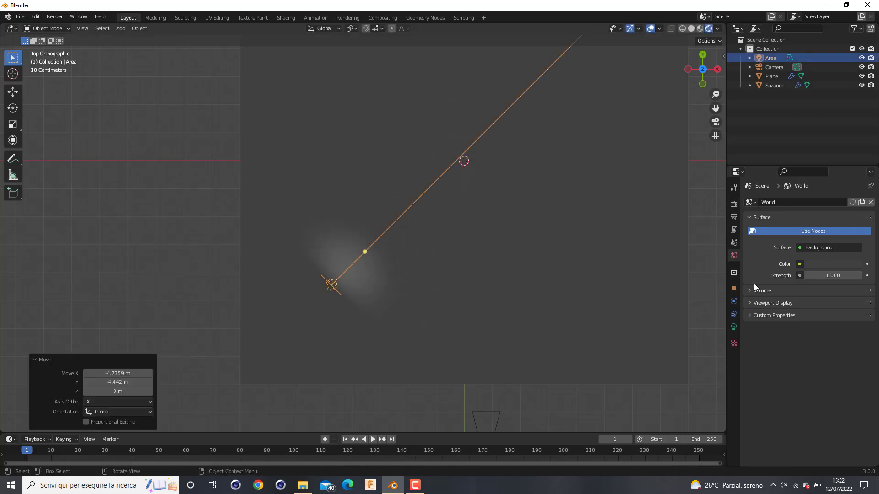
# Set the area light's power to 70 W and move it closer to the monkey, about 0.85 m on X and 1 m on Y
pyautogui.click(734, 327)
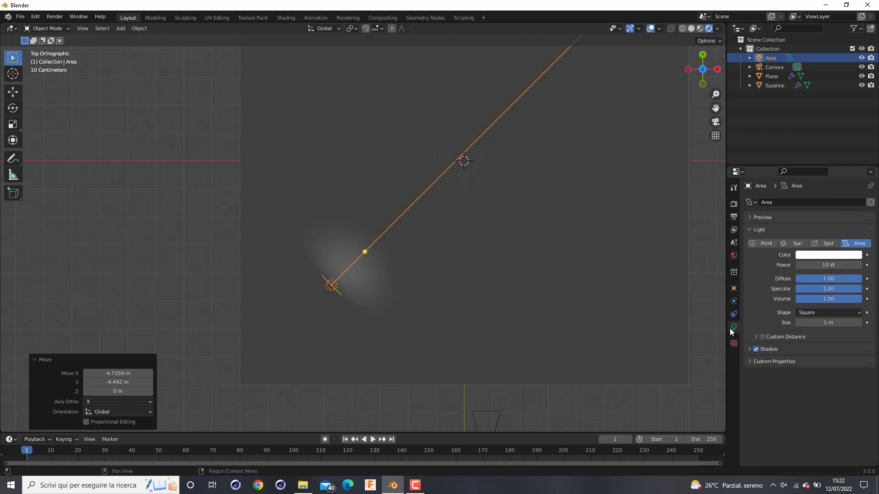
pyautogui.click(823, 265)
pyautogui.write('70')
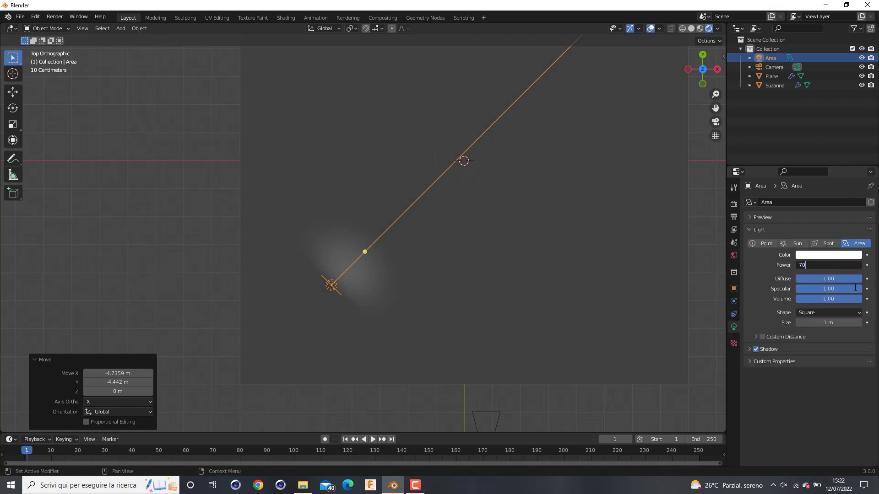
pyautogui.press('Return')
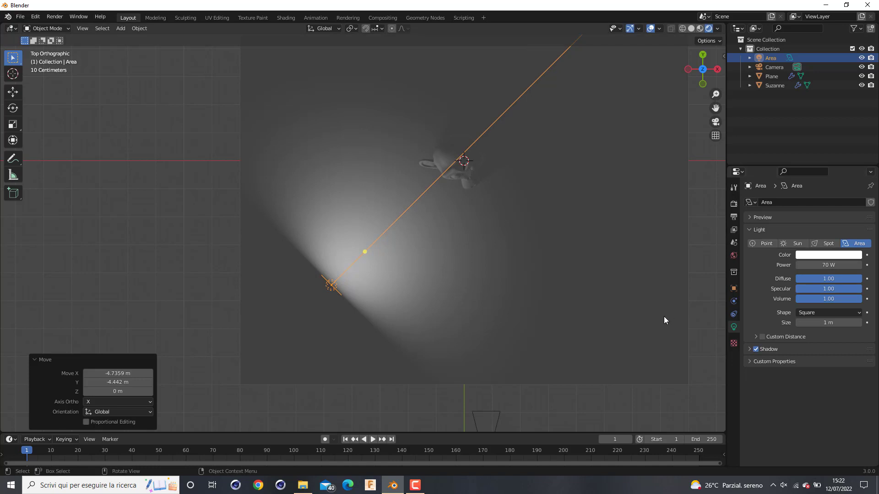
pyautogui.press('g')
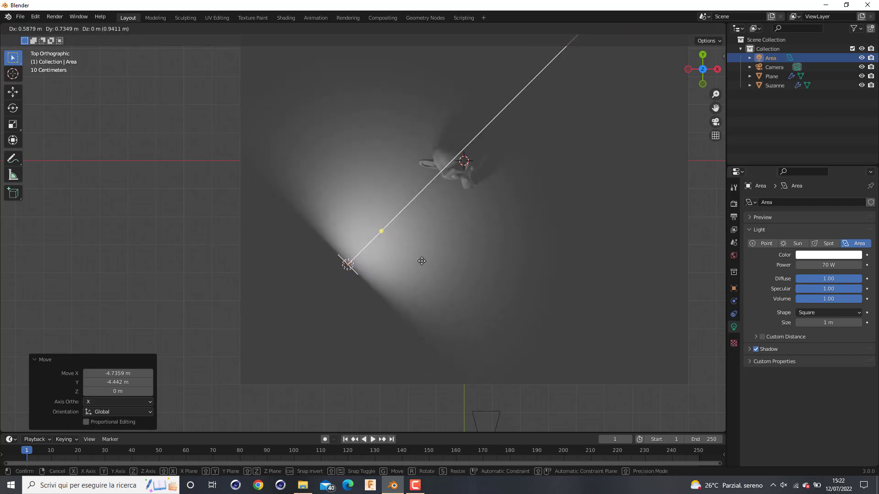
pyautogui.click(430, 256)
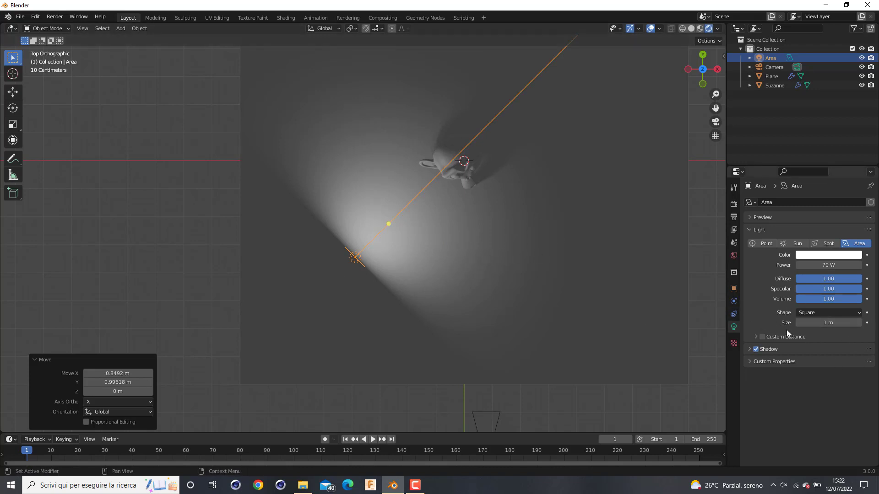
# Enable contact shadows for the area light and compare the shadow under the monkey's head with the option off and on
pyautogui.click(780, 350)
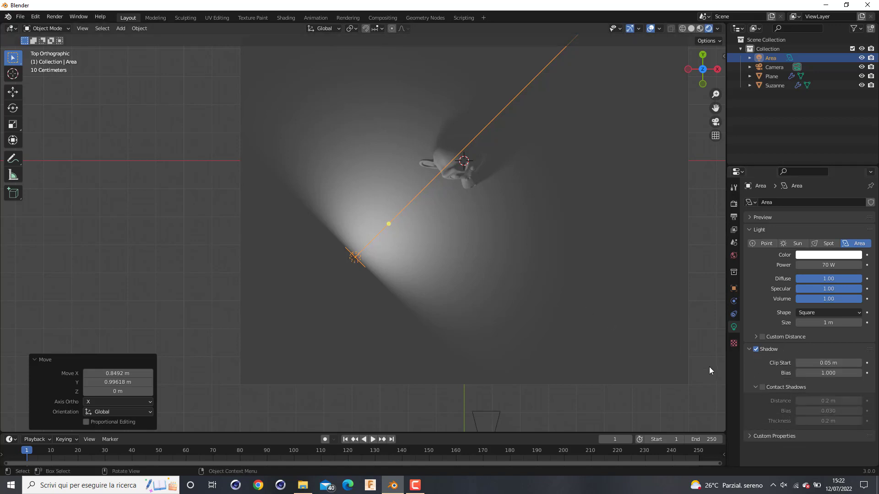
pyautogui.click(762, 387)
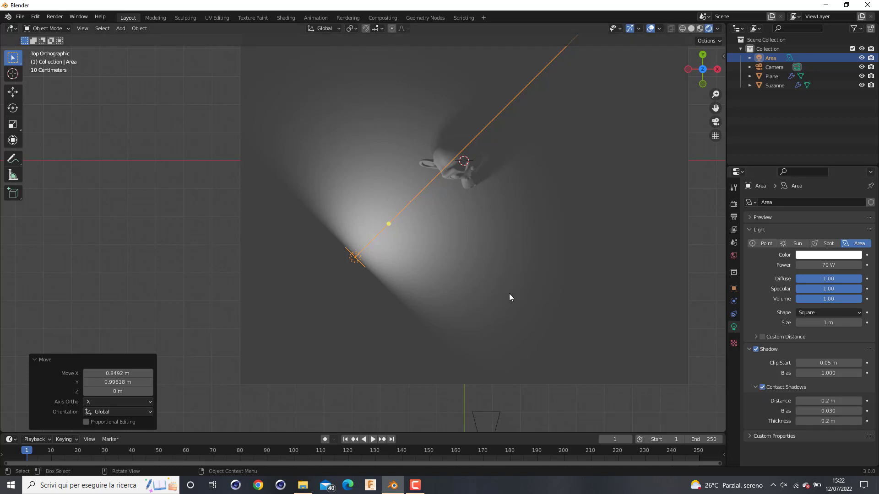
pyautogui.moveTo(501, 294); pyautogui.dragTo(421, 253, button='middle')
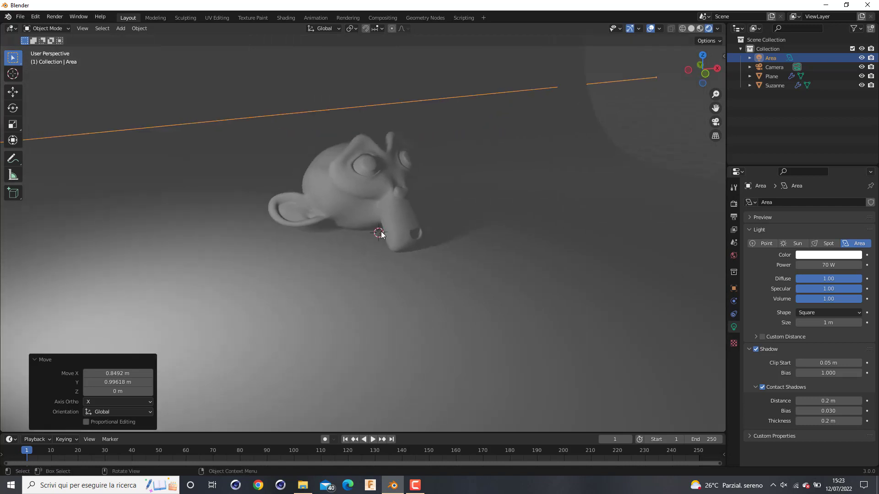
pyautogui.scroll(4, 439, 266)
pyautogui.moveTo(509, 295); pyautogui.dragTo(467, 296, button='middle')
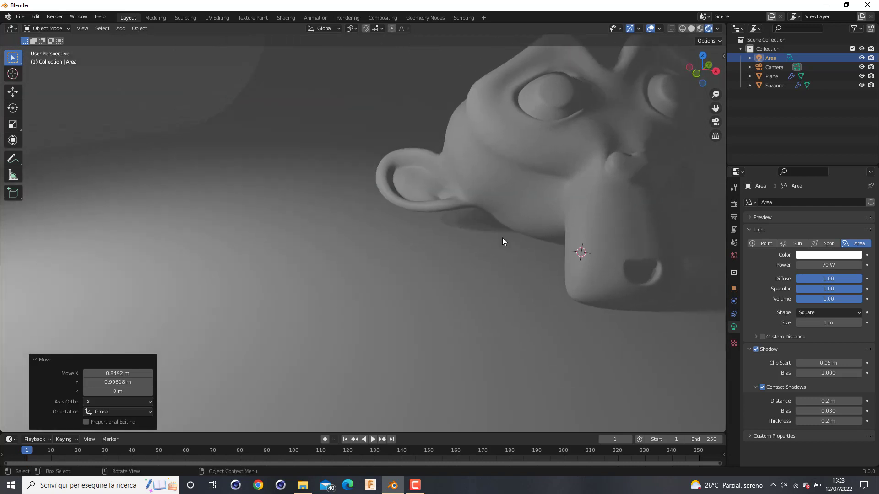
pyautogui.scroll(-4, 502, 242)
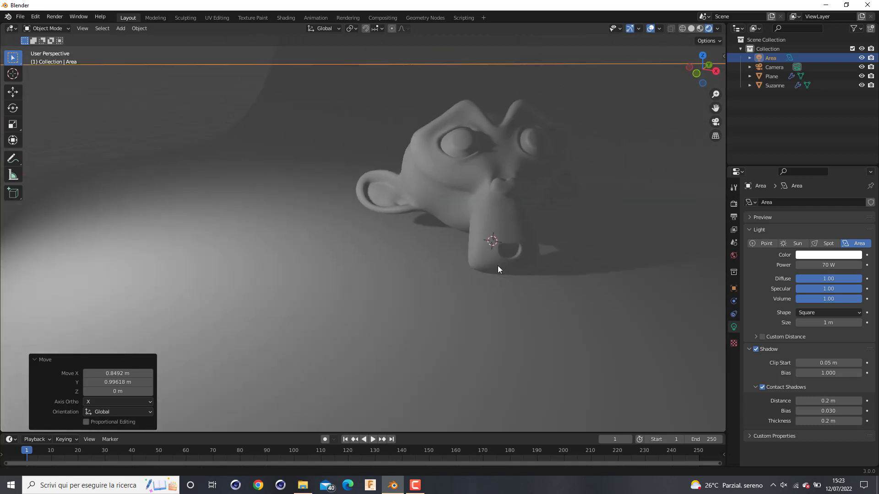
pyautogui.click(761, 388)
pyautogui.click(762, 387)
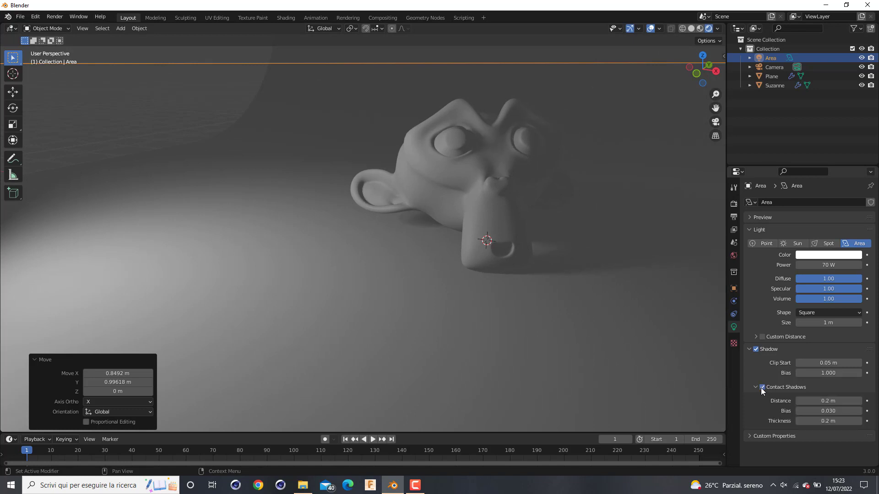
pyautogui.click(762, 387)
pyautogui.click(761, 387)
# Set the square area light's size to 2 m and check the lighting around the monkey
pyautogui.scroll(-5, 400, 304)
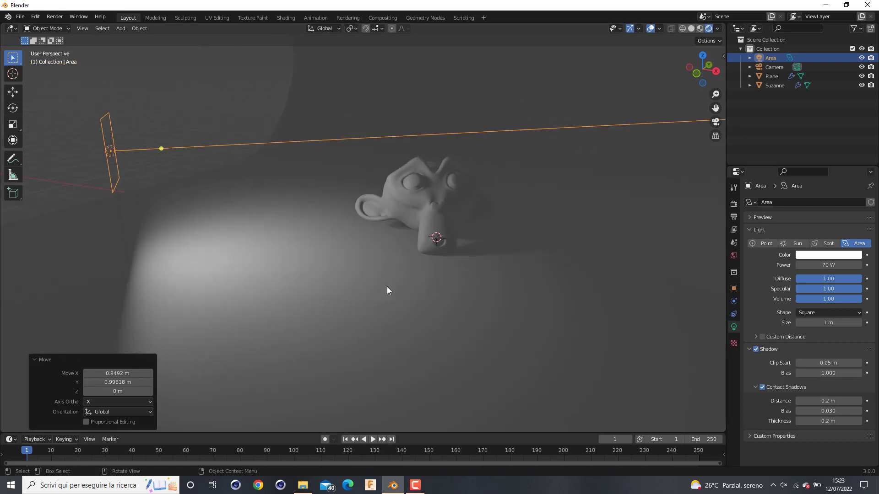
pyautogui.moveTo(395, 276); pyautogui.dragTo(349, 273, button='middle')
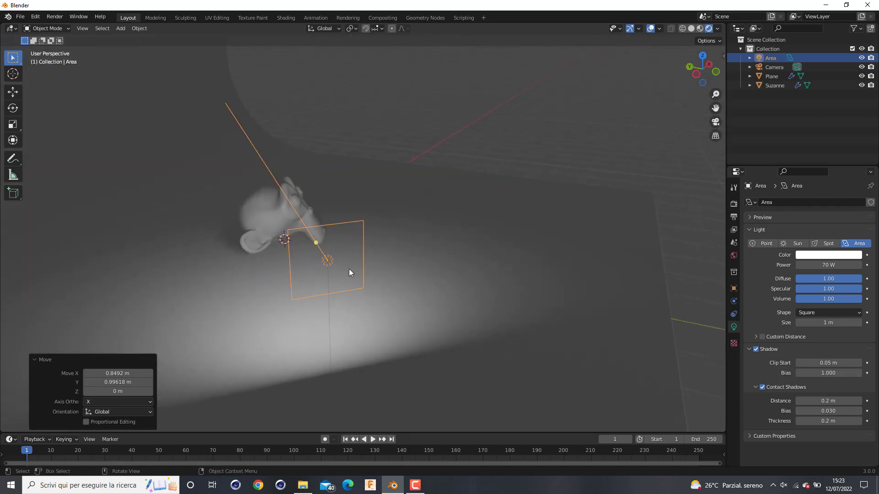
pyautogui.click(818, 326)
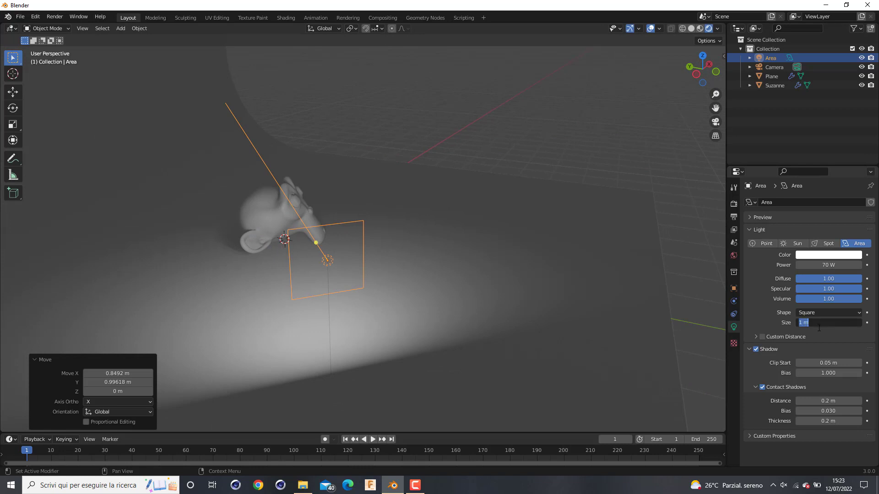
pyautogui.write('2')
pyautogui.press('Return')
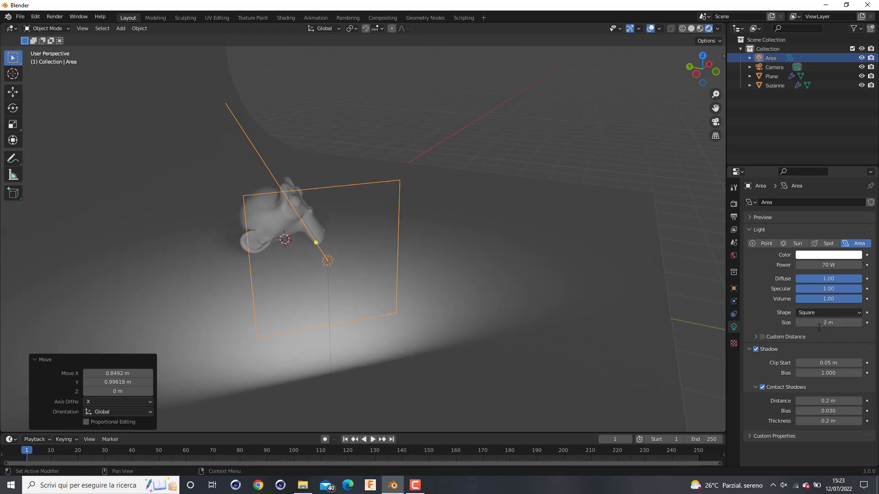
pyautogui.moveTo(510, 319); pyautogui.dragTo(483, 333, button='middle')
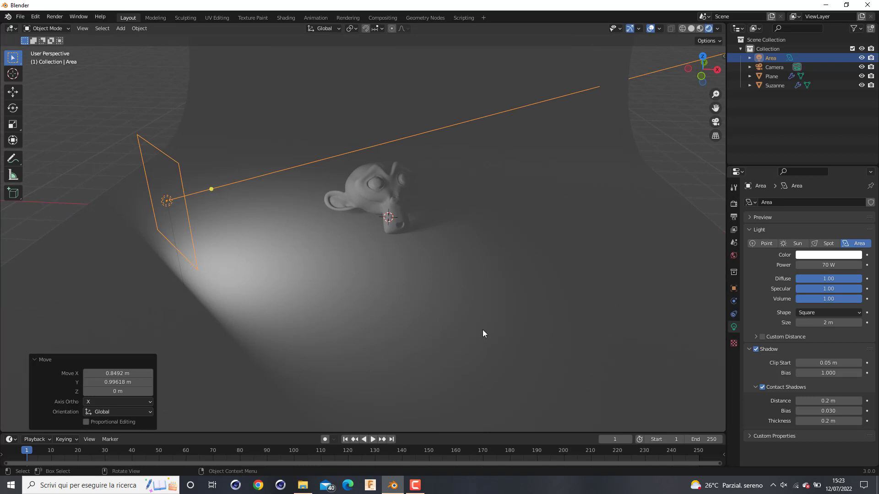
# Duplicate the area light in top view, offset about 7.4 m on X and -0.57 m on Y, and rotate the copy -90°
pyautogui.press('KP_7')
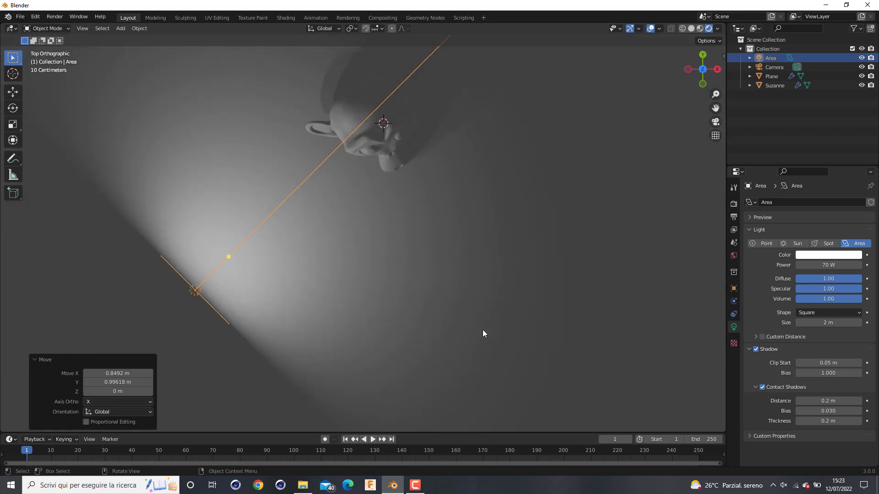
pyautogui.scroll(-3, 365, 256)
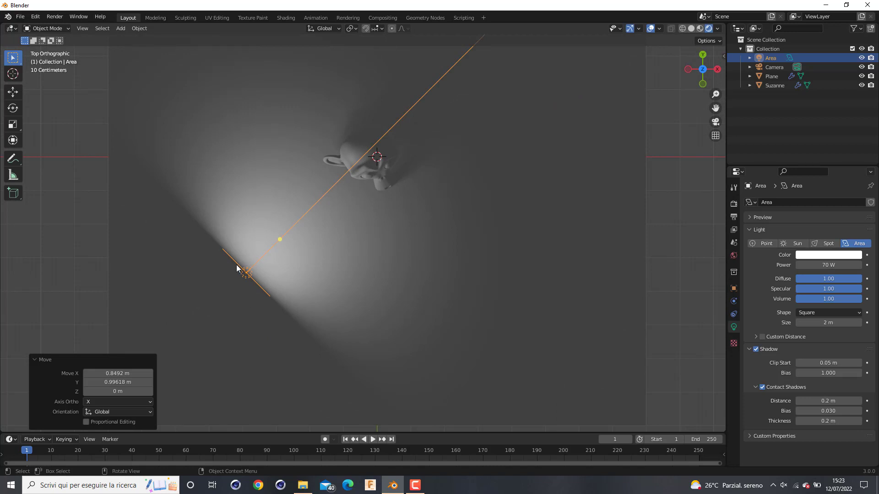
pyautogui.press('shift')
pyautogui.hotkey('shift', 'd')
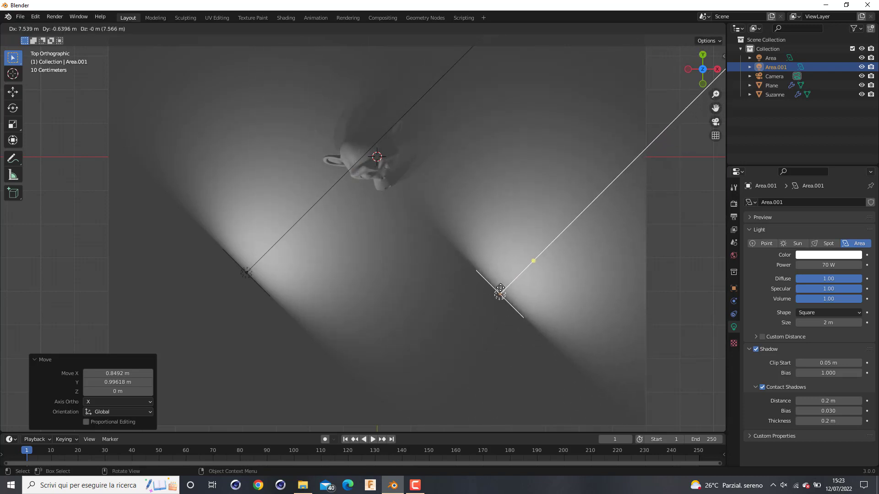
pyautogui.click(495, 288)
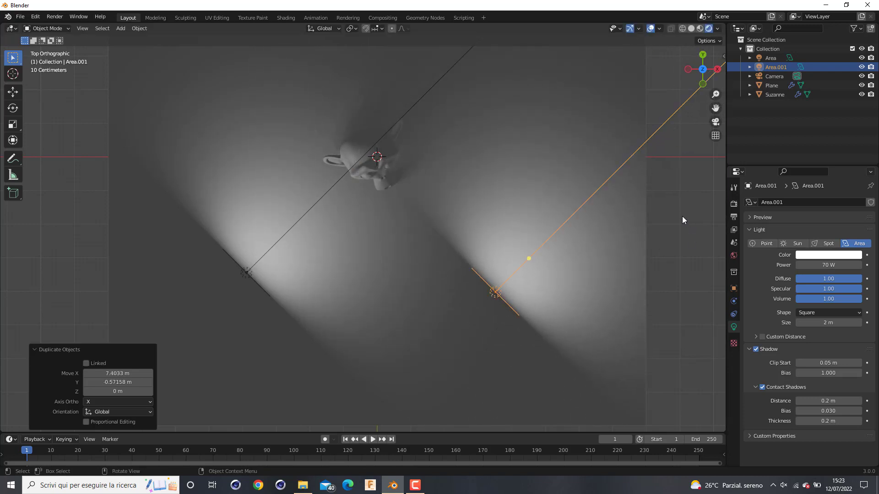
pyautogui.press('r')
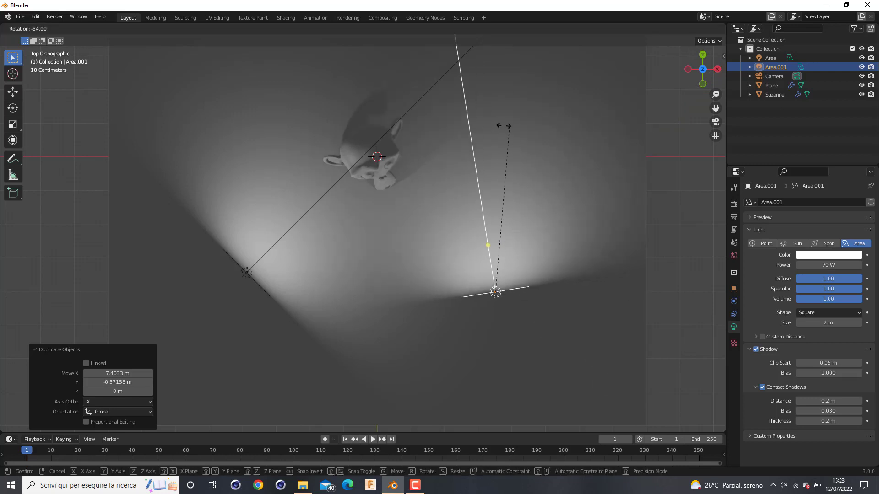
pyautogui.click(397, 116)
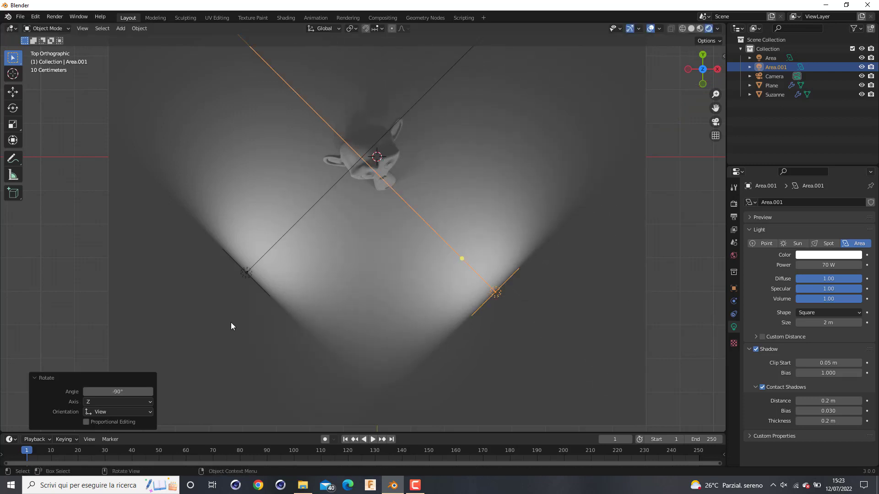
# Move the duplicated light about 2.3 m on X and 1.74 m on Y, and rotate it about -21.5° to aim at the monkey
pyautogui.press('g')
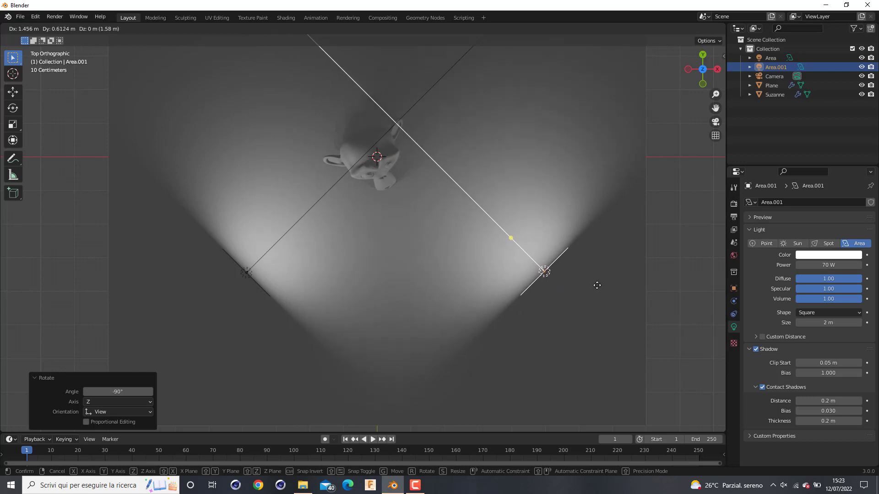
pyautogui.click(626, 247)
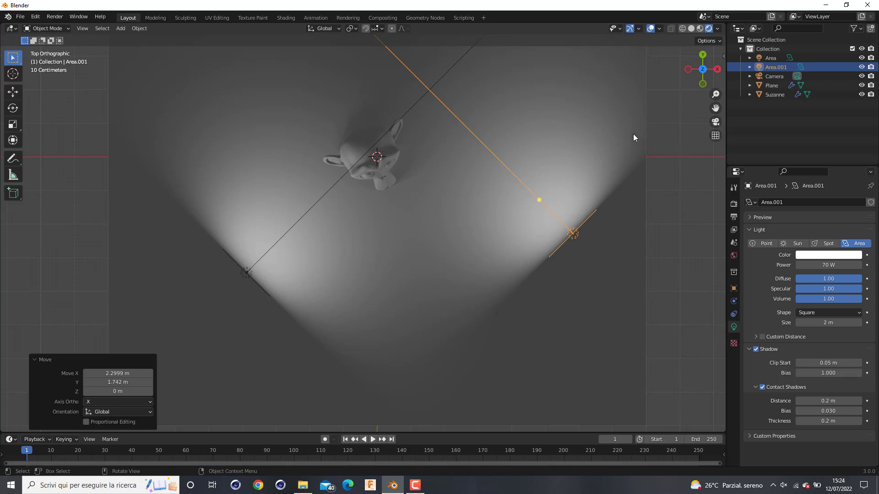
pyautogui.press('r')
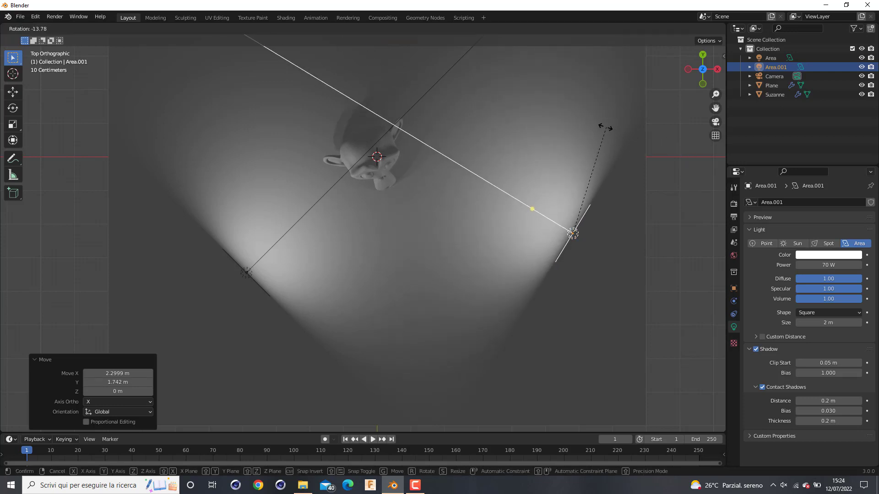
pyautogui.click(584, 132)
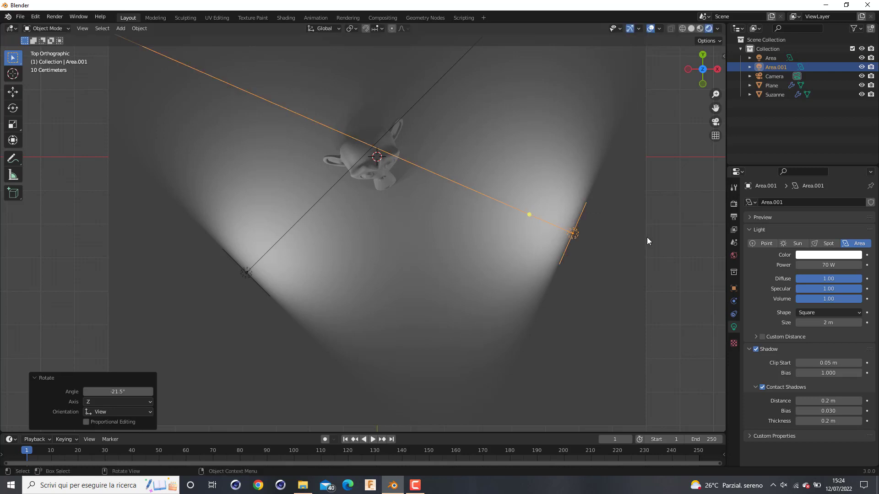
# Set the duplicated area light's power to 50 W
pyautogui.click(828, 265)
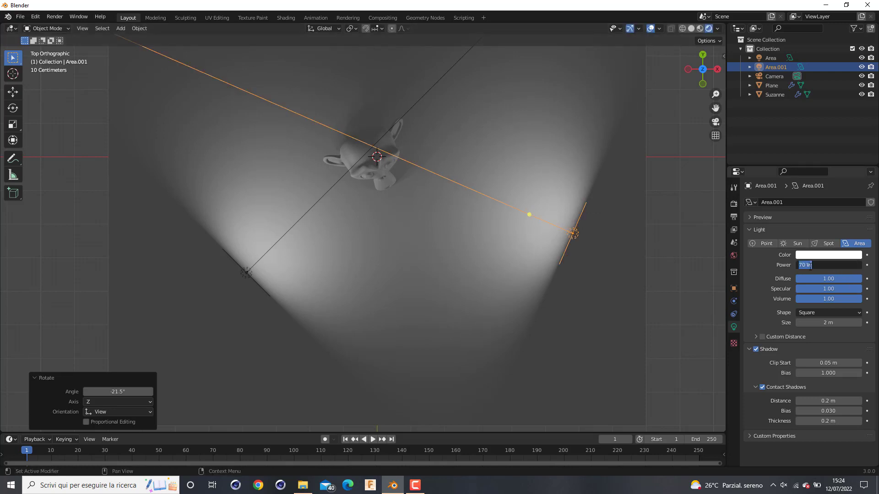
pyautogui.write('50')
pyautogui.press('Return')
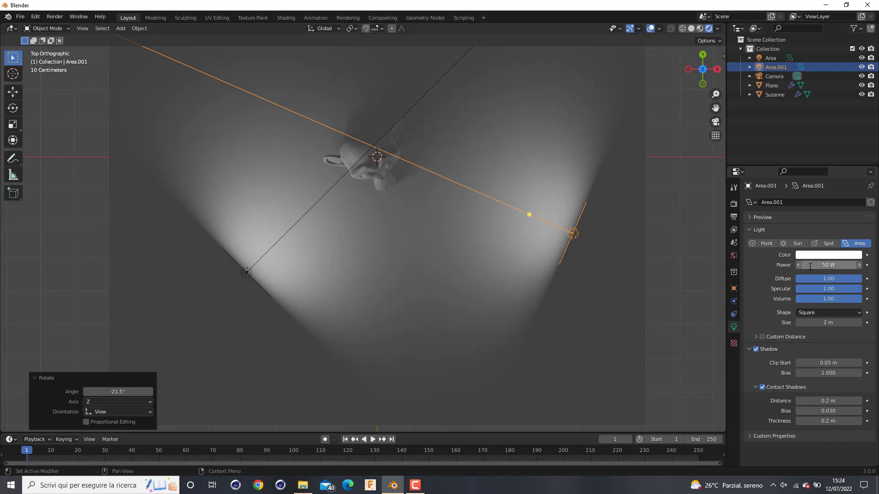
# Add a third area light to the scene from the camera view and set its shape to Rectangle
pyautogui.press('KP_0')
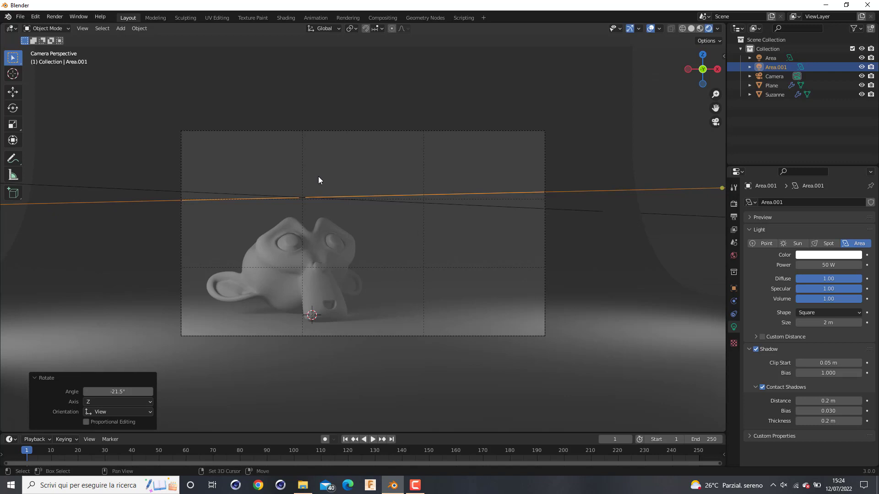
pyautogui.hotkey('shift', 'a')
pyautogui.moveTo(317, 175)
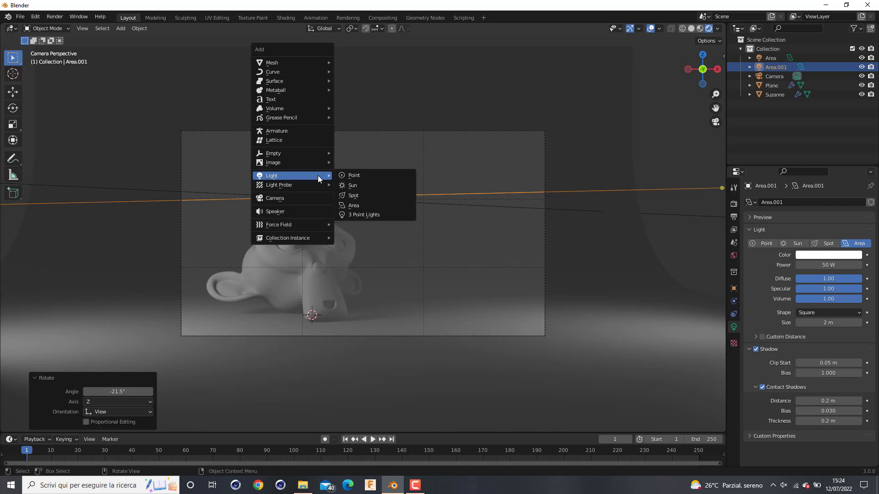
pyautogui.click(360, 206)
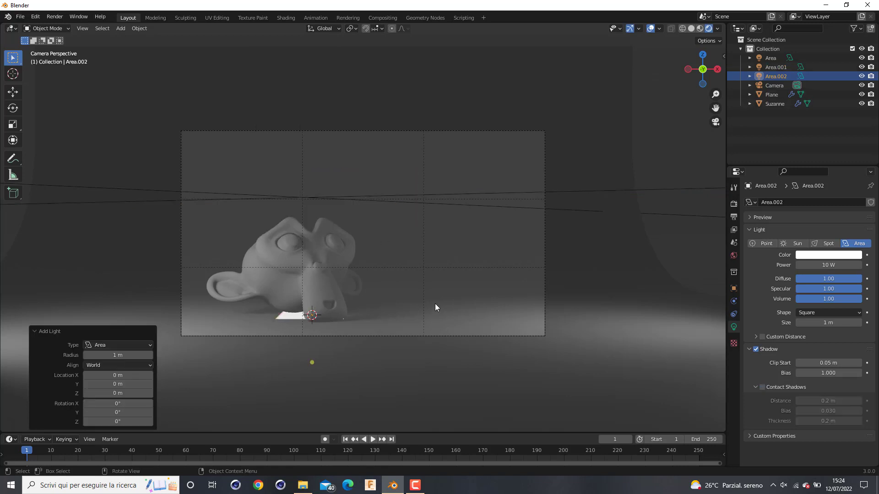
pyautogui.click(840, 313)
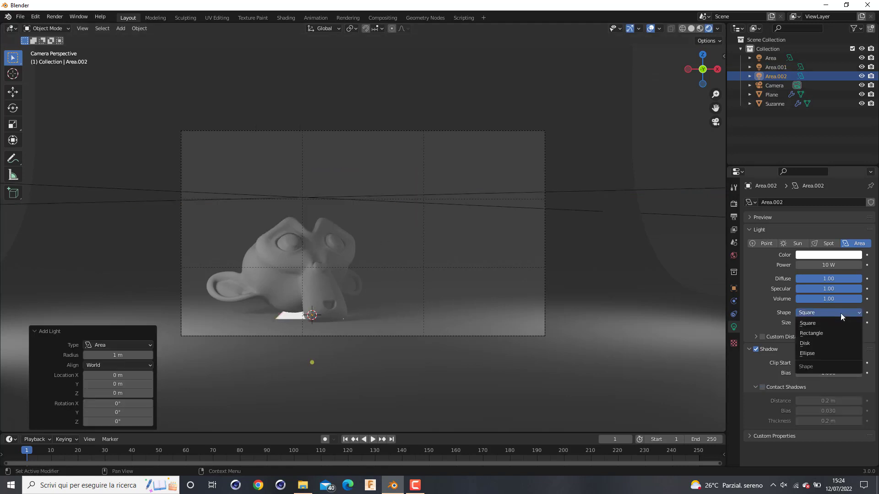
pyautogui.click(827, 334)
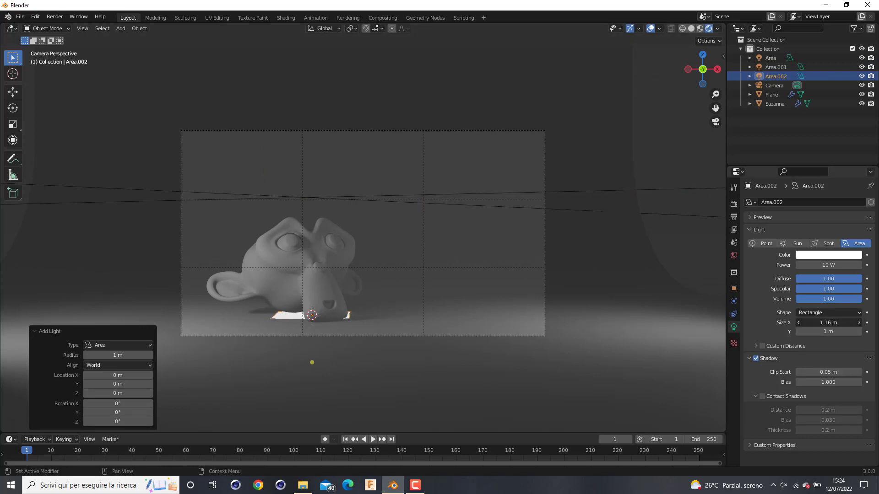
# Set the rectangular area light's size to 7 m on X and 2 m on Y
pyautogui.moveTo(828, 322); pyautogui.dragTo(869, 322)
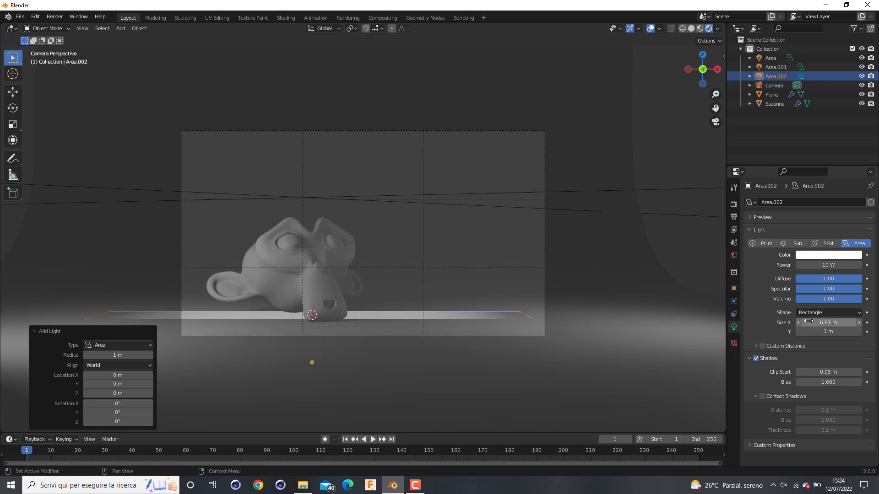
pyautogui.click(804, 320)
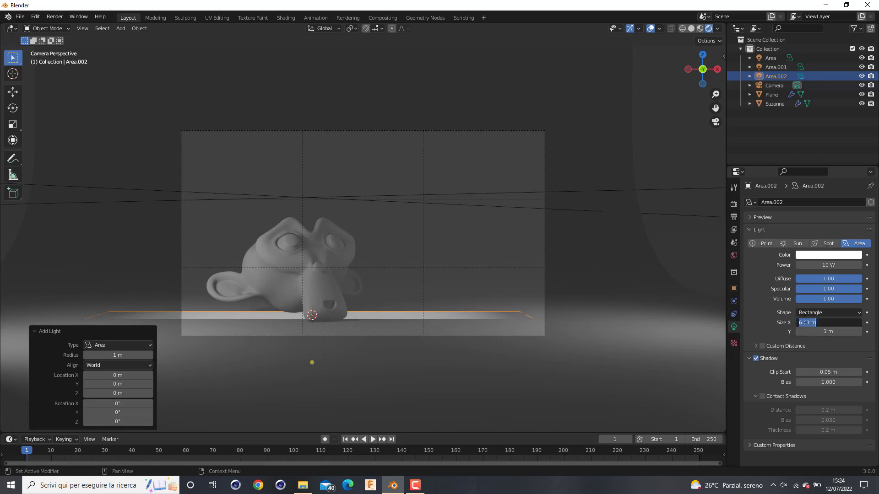
pyautogui.write('7')
pyautogui.press('Return')
pyautogui.click(805, 332)
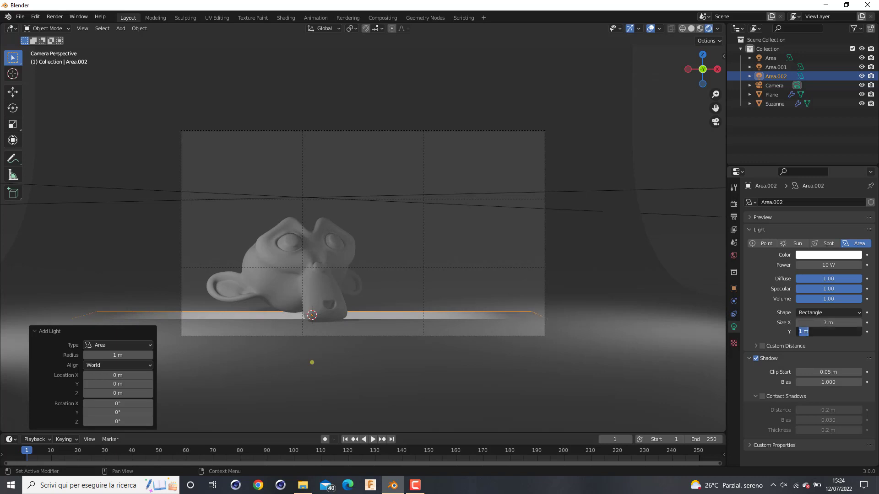
pyautogui.write('2')
pyautogui.press('Return')
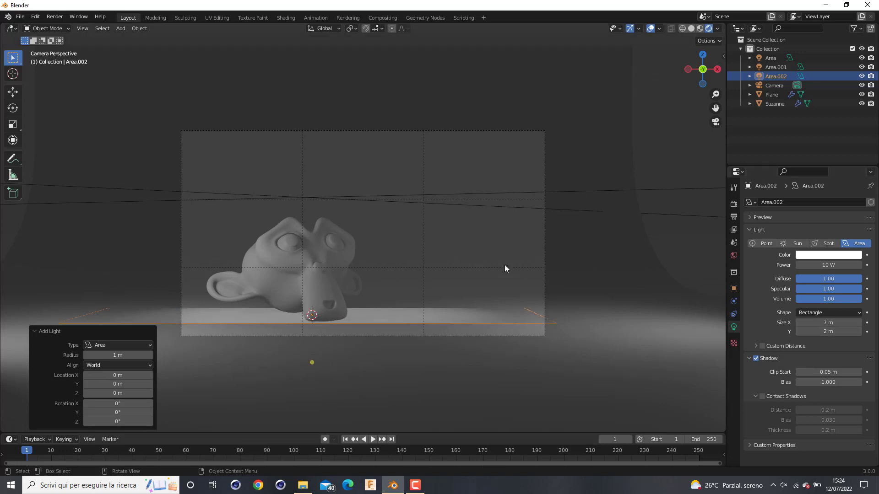
# Raise the rectangular area light about 5.65 m along Z above the monkey head
pyautogui.moveTo(475, 262); pyautogui.dragTo(460, 297, button='middle')
pyautogui.press('g')
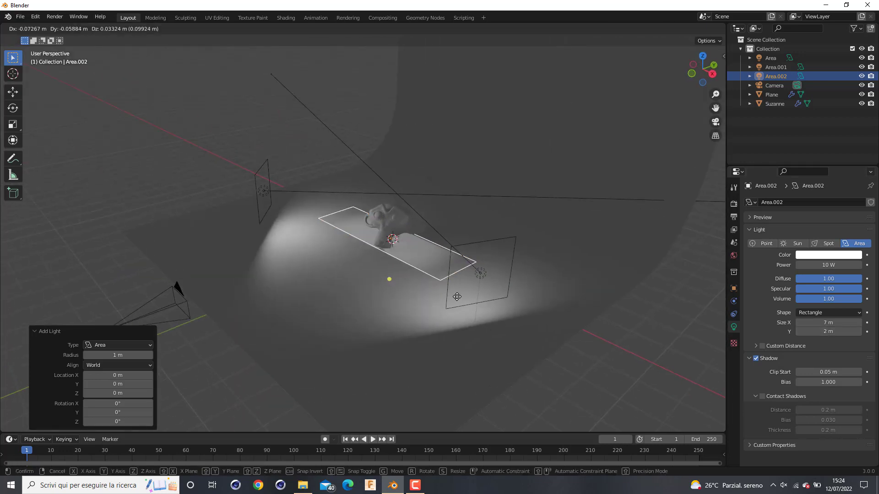
pyautogui.press('z')
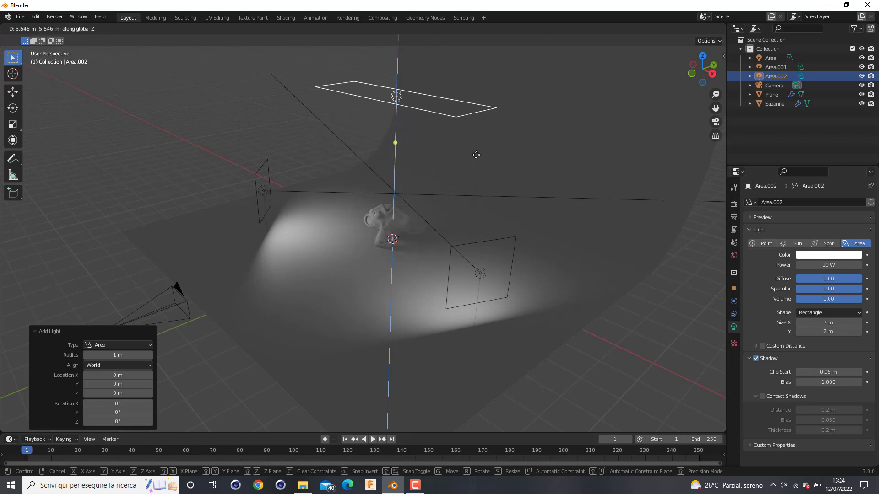
pyautogui.click(476, 155)
# Try the overhead rectangular light's power at 100 W and at 200 W
pyautogui.moveTo(825, 265); pyautogui.dragTo(827, 265)
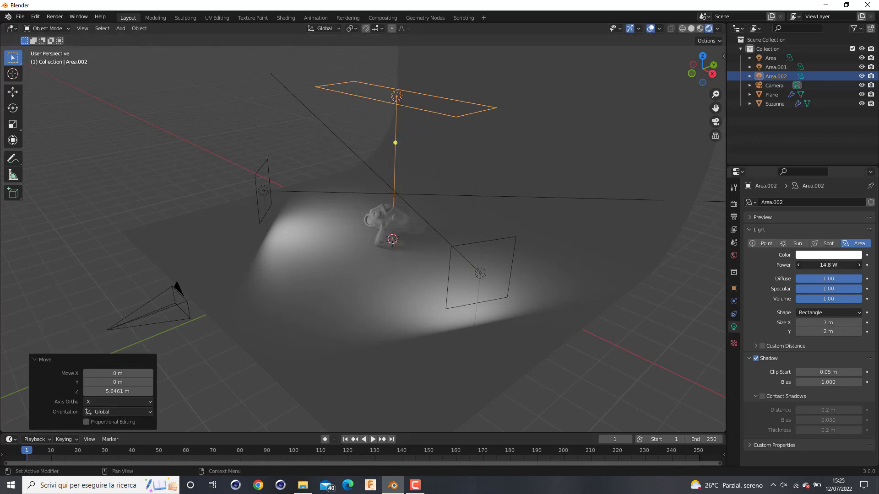
pyautogui.click(828, 265)
pyautogui.write('100')
pyautogui.press('Return')
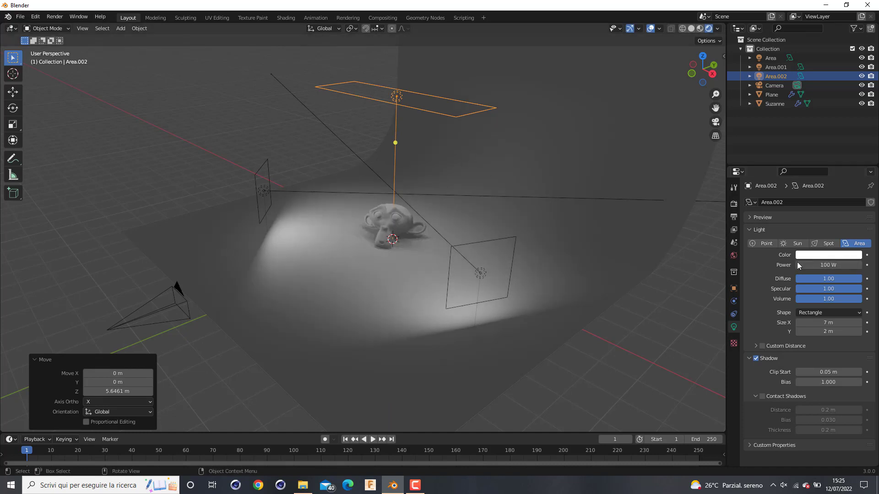
pyautogui.click(811, 265)
pyautogui.write('200')
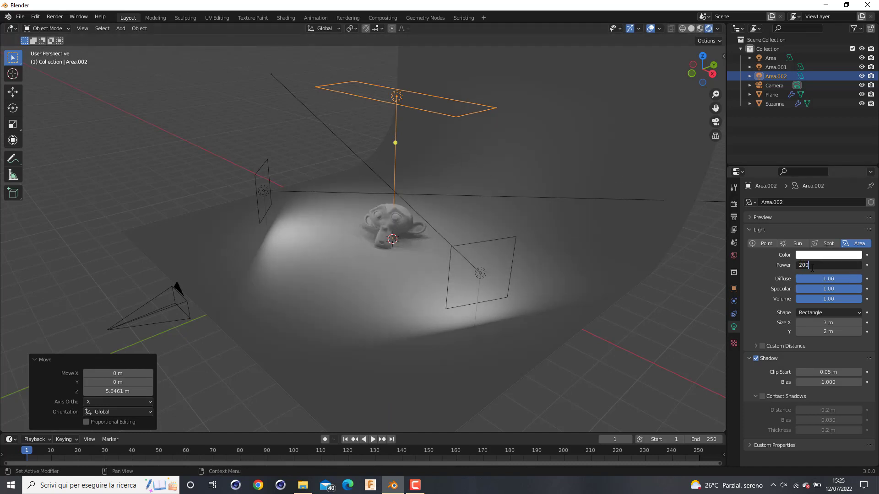
pyautogui.press('Return')
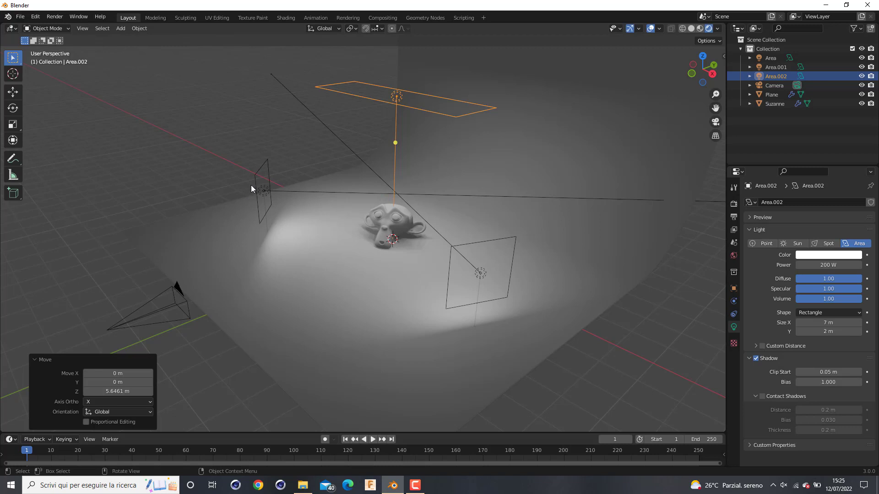
# Rotate the overhead light about -62.5° in the right side view to aim it at the backdrop wall
pyautogui.press('KP_3')
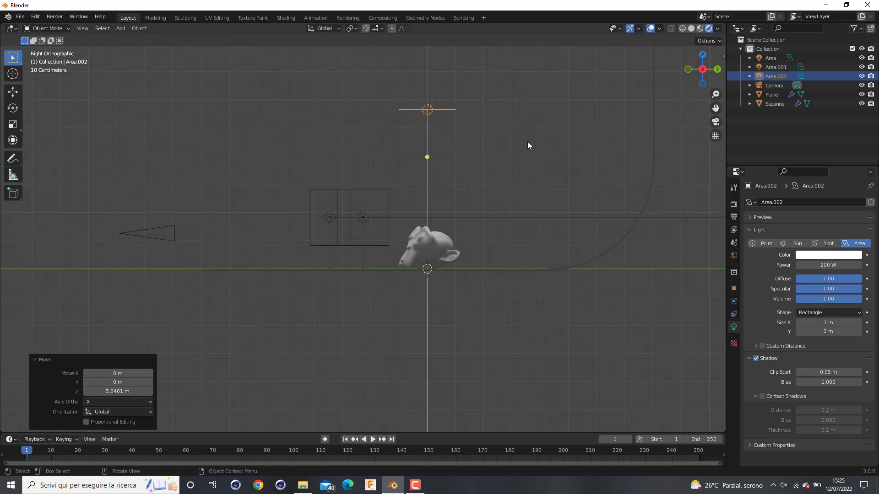
pyautogui.press('r')
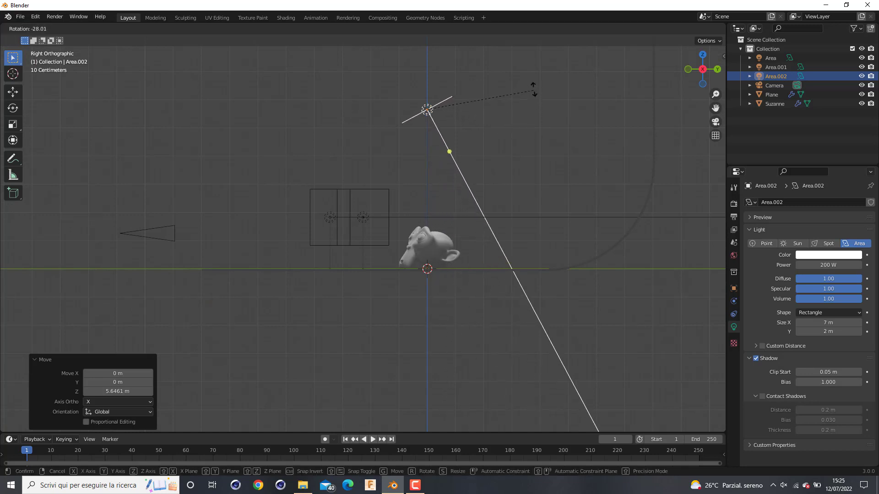
pyautogui.click(510, 425)
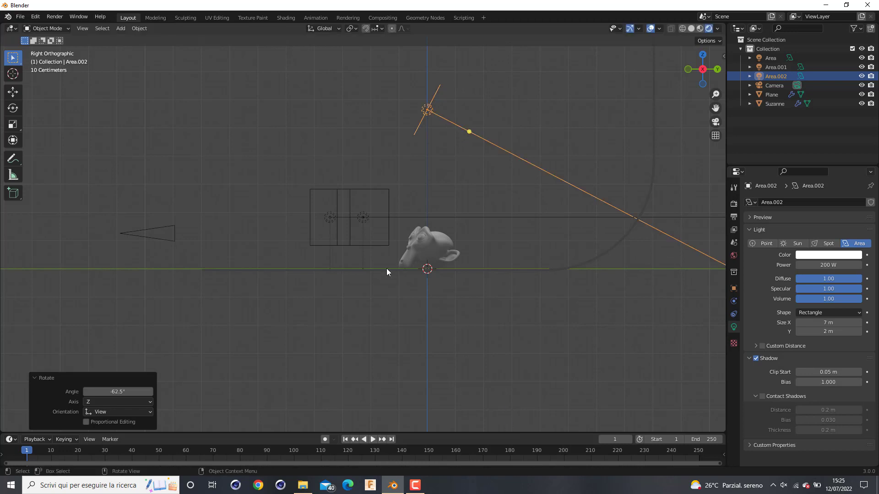
# Set the overhead light's power to 500 W while judging the lighting through the camera
pyautogui.press('KP_0')
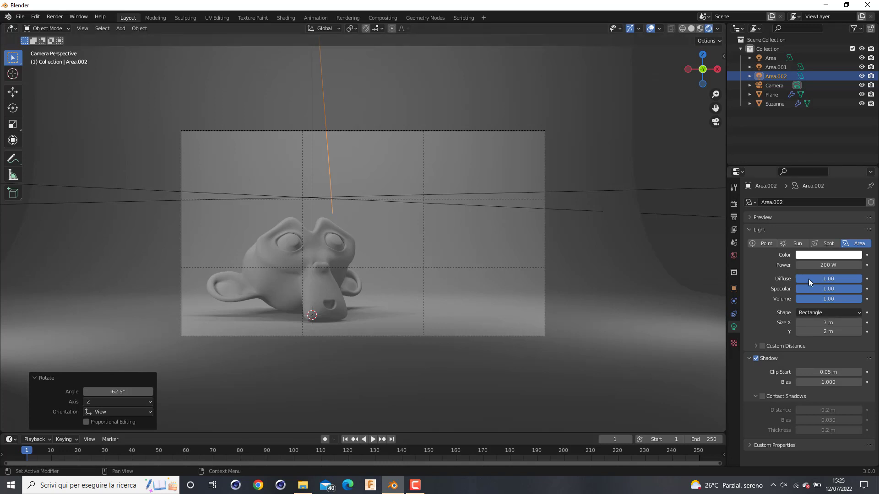
pyautogui.moveTo(824, 265); pyautogui.dragTo(872, 265)
pyautogui.moveTo(828, 265); pyautogui.dragTo(866, 265)
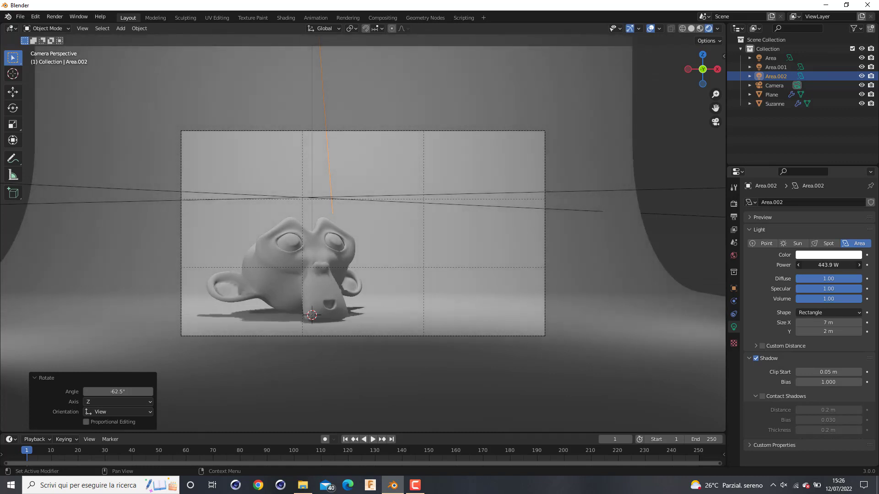
pyautogui.click(818, 265)
pyautogui.write('500')
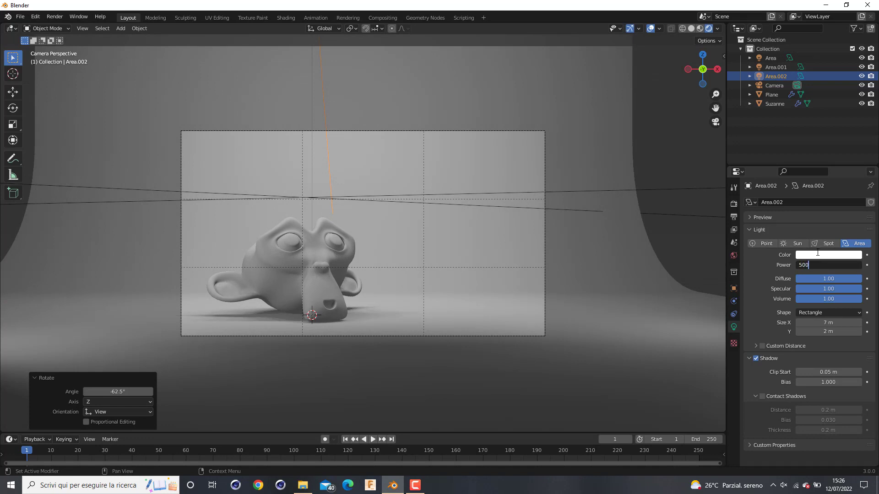
pyautogui.press('Return')
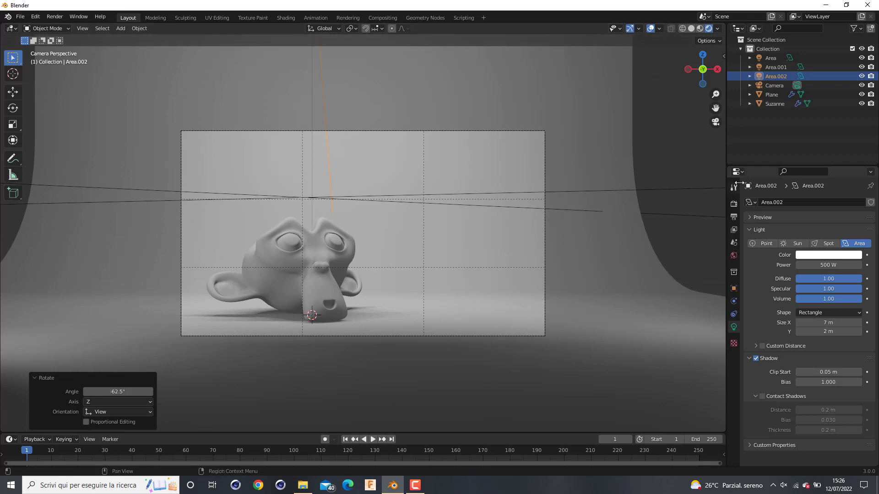
# Split the 3D viewport vertically into a camera view and a separate perspective view of the whole set
pyautogui.rightClick(727, 156)
pyautogui.click(712, 154)
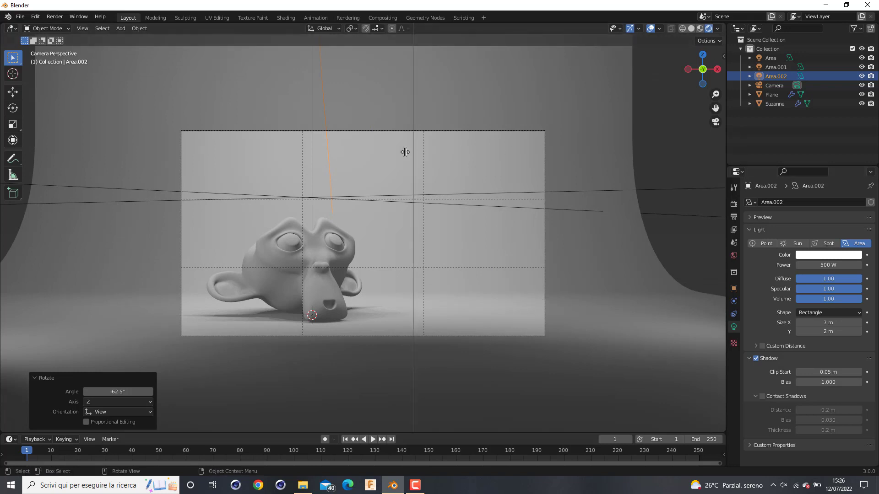
pyautogui.click(388, 158)
pyautogui.moveTo(632, 256); pyautogui.dragTo(583, 268, button='middle')
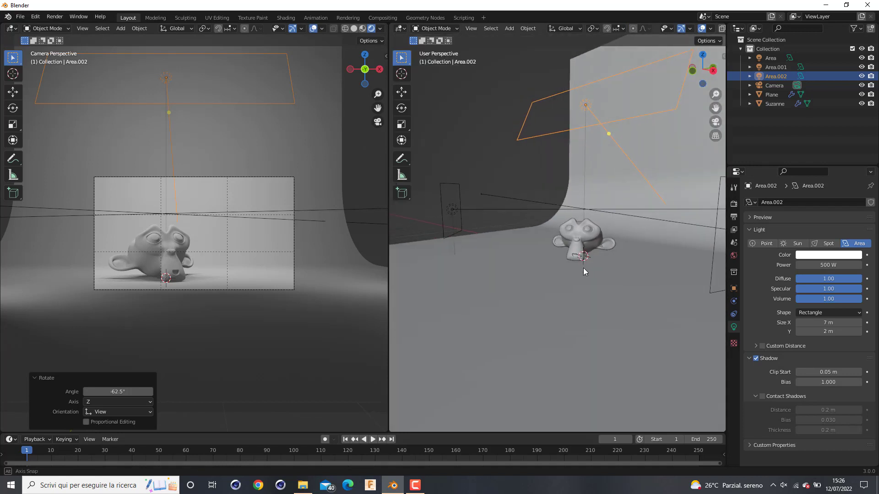
pyautogui.scroll(4, 155, 252)
pyautogui.scroll(-4, 197, 265)
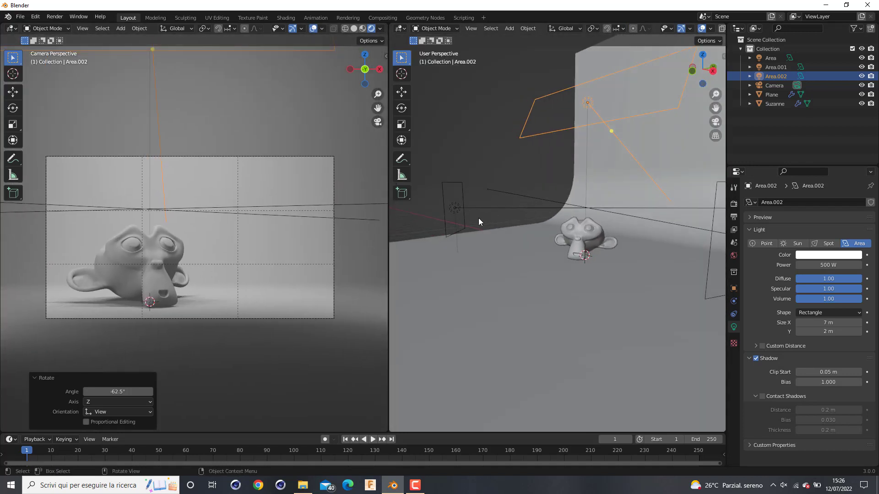
pyautogui.moveTo(458, 192); pyautogui.dragTo(538, 196, button='middle')
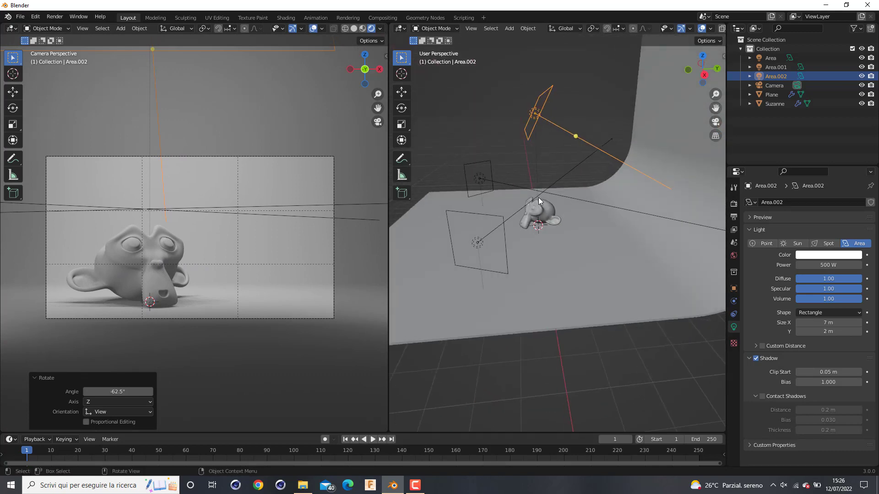
# Move the backdrop plane about -2.06 m along Y, bringing its curved wall closer to the monkey head
pyautogui.press('g')
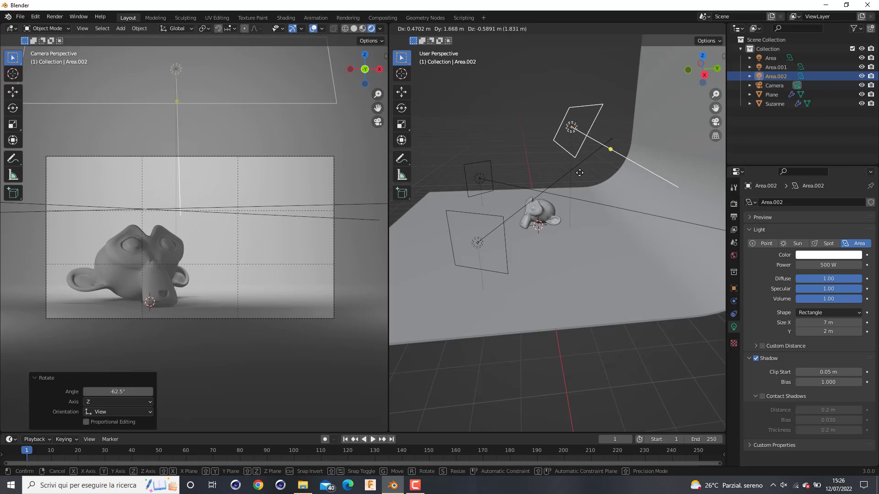
pyautogui.rightClick(610, 218)
pyautogui.click(606, 222)
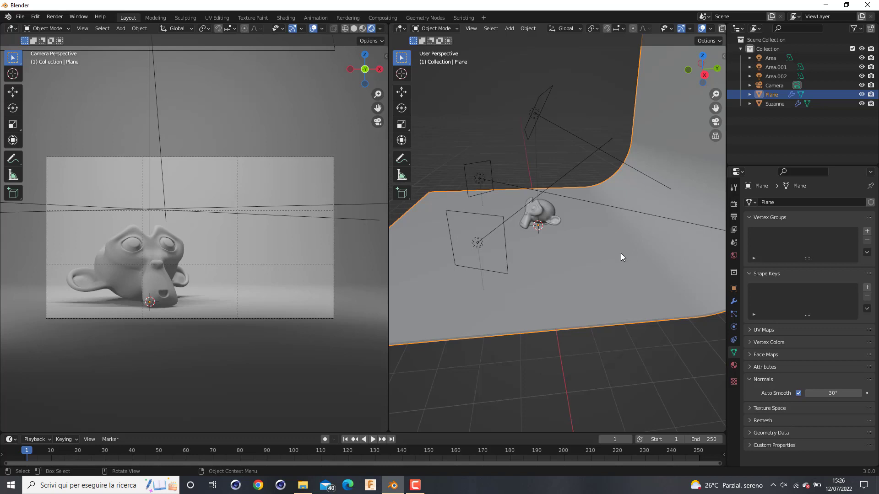
pyautogui.press('g')
pyautogui.press('y')
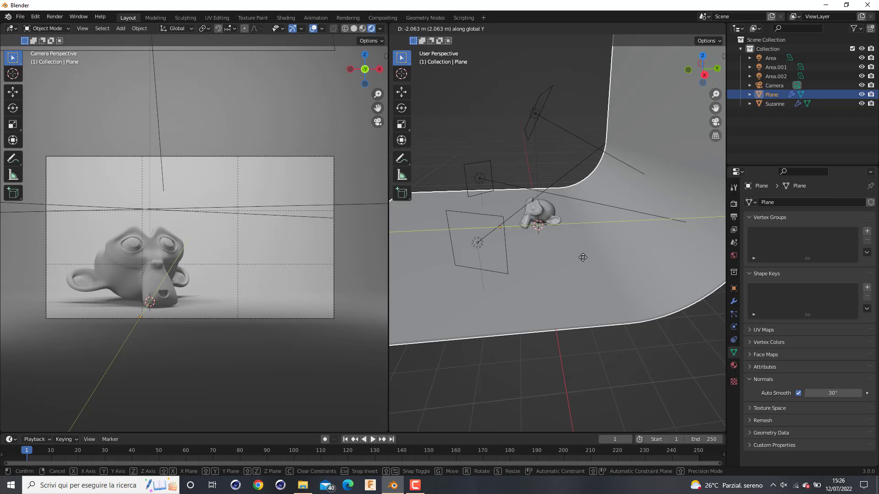
pyautogui.click(583, 257)
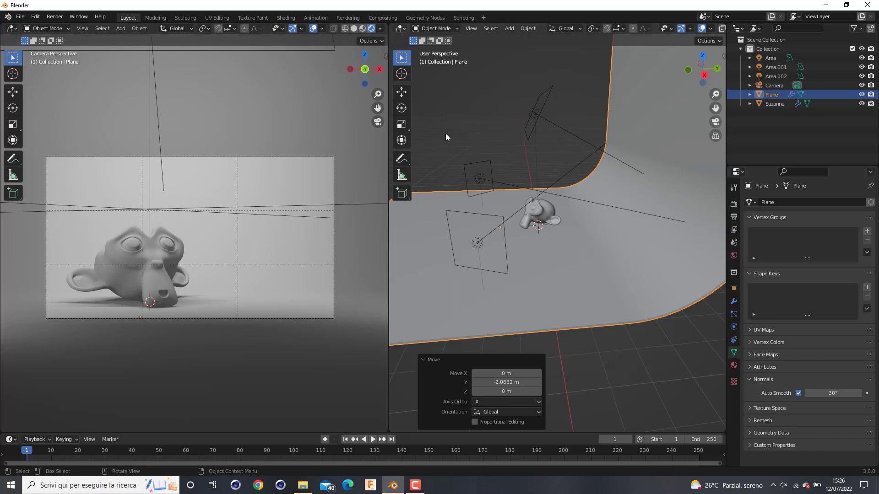
# Change the perspective view to the Shader Editor and create a new material for the backdrop plane
pyautogui.click(399, 28)
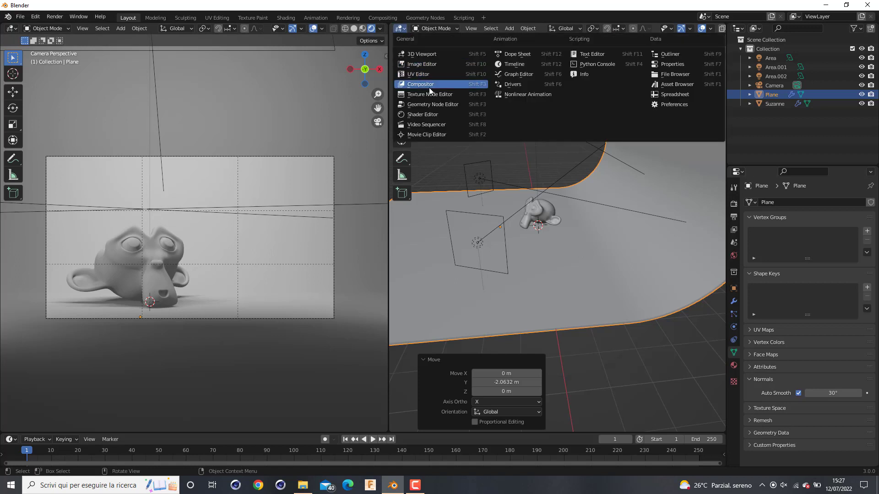
pyautogui.click(422, 116)
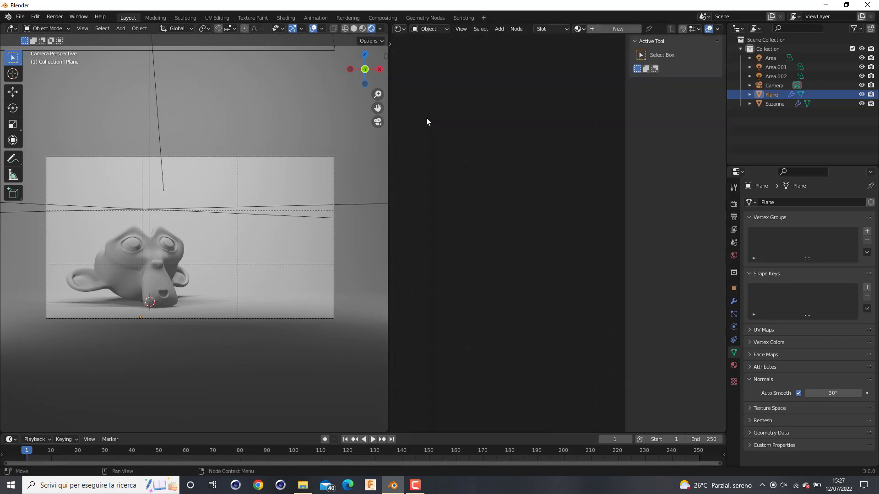
pyautogui.click(618, 28)
pyautogui.scroll(4, 499, 204)
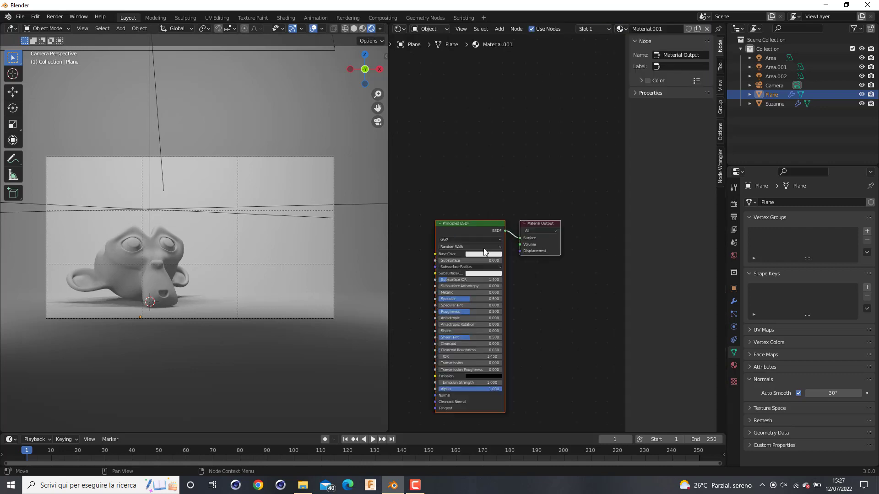
pyautogui.moveTo(444, 231); pyautogui.dragTo(527, 219, button='middle')
pyautogui.scroll(5, 531, 254)
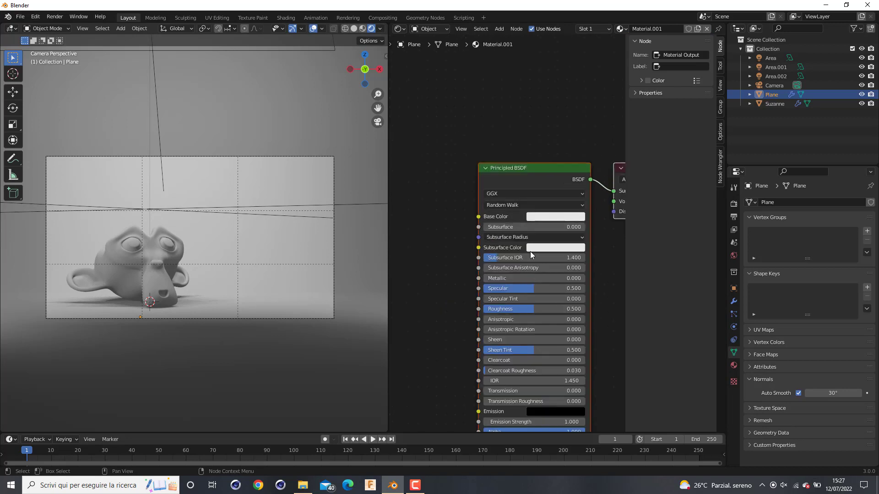
pyautogui.moveTo(441, 233); pyautogui.dragTo(423, 167, button='middle')
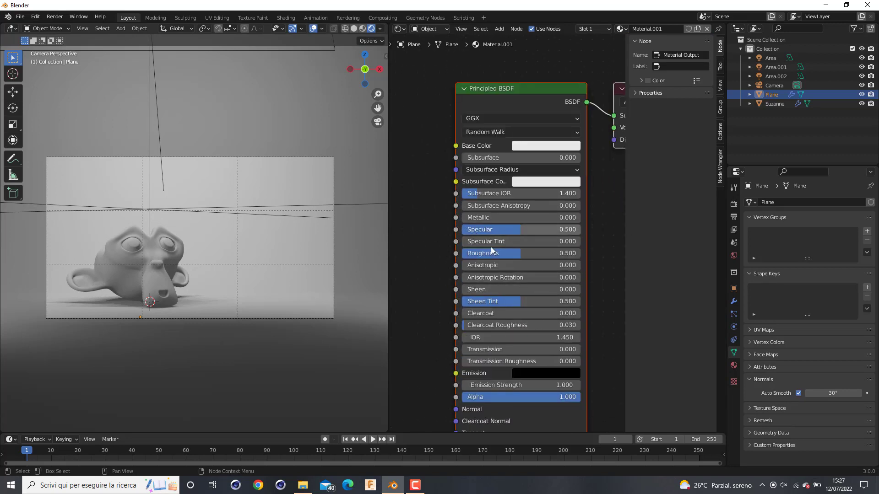
# Make the backdrop material glossy with roughness 0.145 and specular 0.923, and enable Eevee's Screen Space Reflections
pyautogui.moveTo(513, 254); pyautogui.dragTo(498, 242)
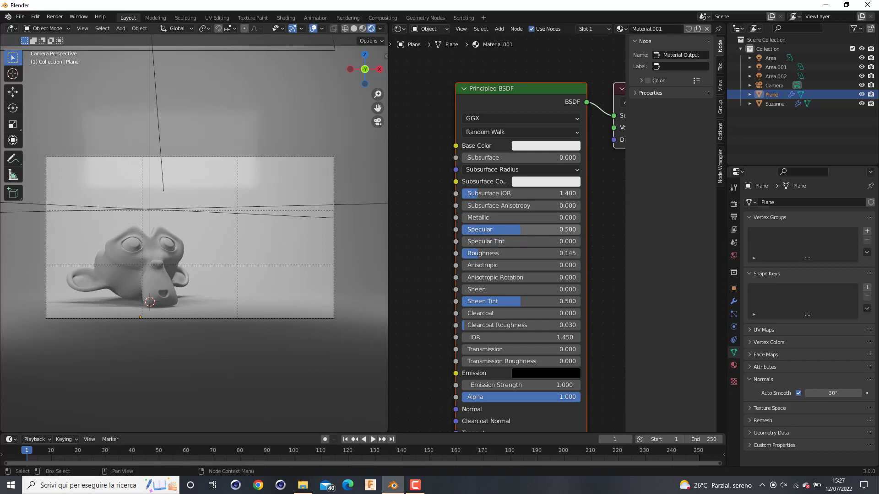
pyautogui.moveTo(524, 235); pyautogui.dragTo(554, 235)
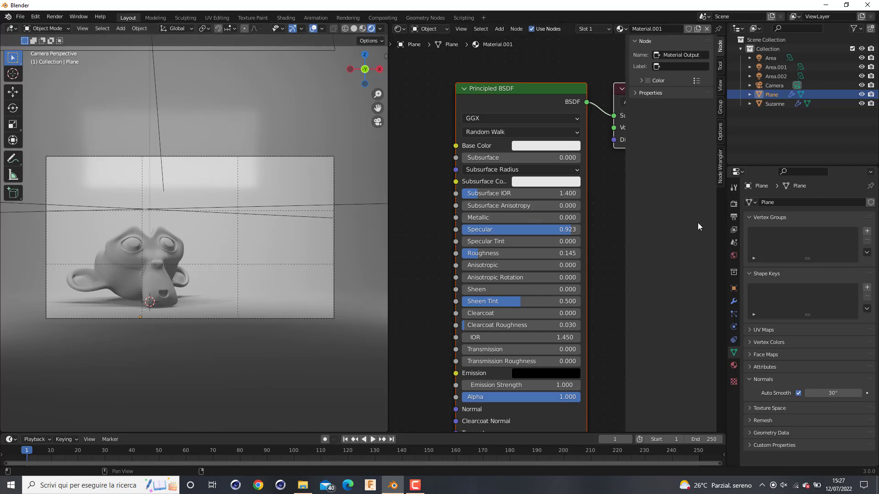
pyautogui.click(734, 204)
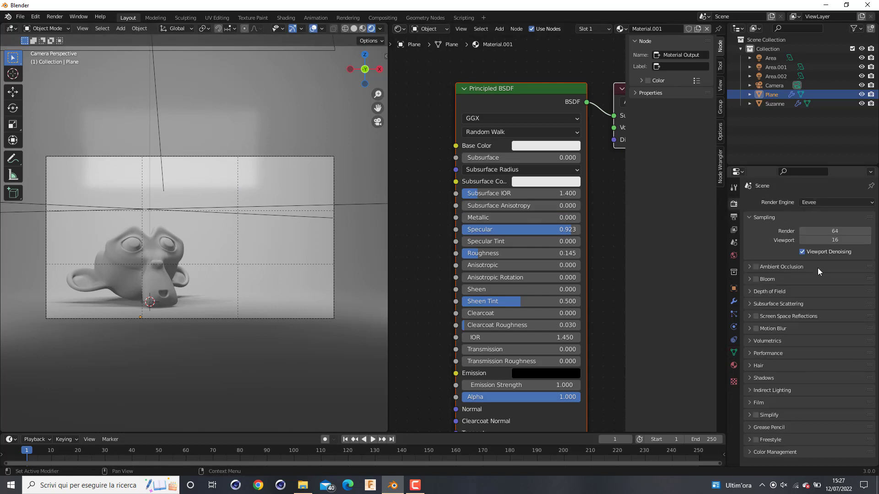
pyautogui.click(785, 316)
pyautogui.click(756, 315)
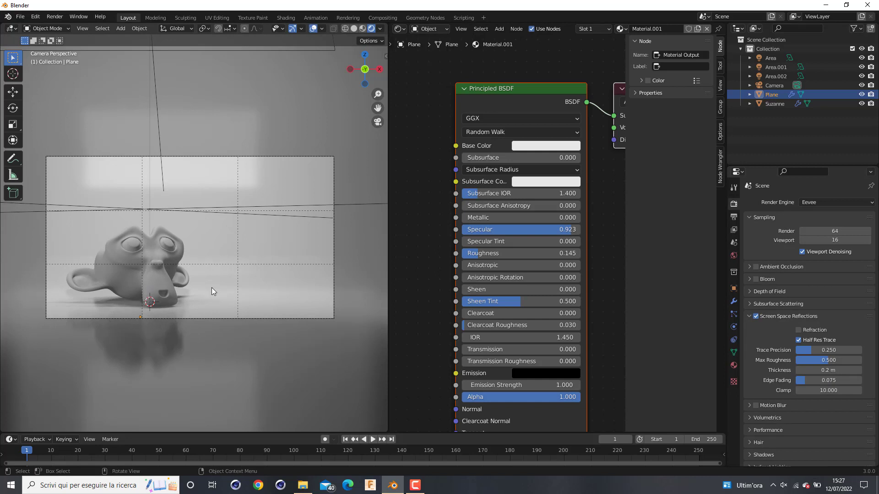
# Add a Fresnel node to the backdrop material and connect its Fac output to the Principled BSDF's Specular input
pyautogui.moveTo(432, 205); pyautogui.dragTo(523, 185, button='middle')
pyautogui.click(451, 198)
pyautogui.hotkey('shift', 'a')
pyautogui.click(450, 198)
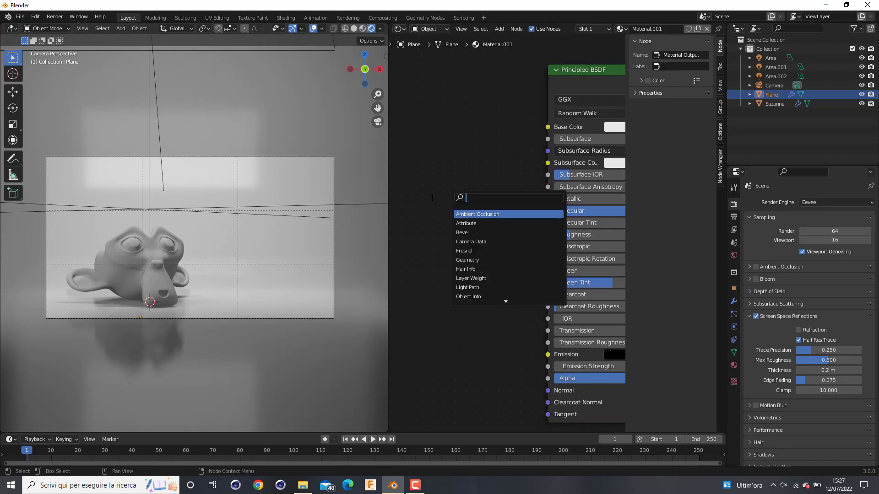
pyautogui.write('fr')
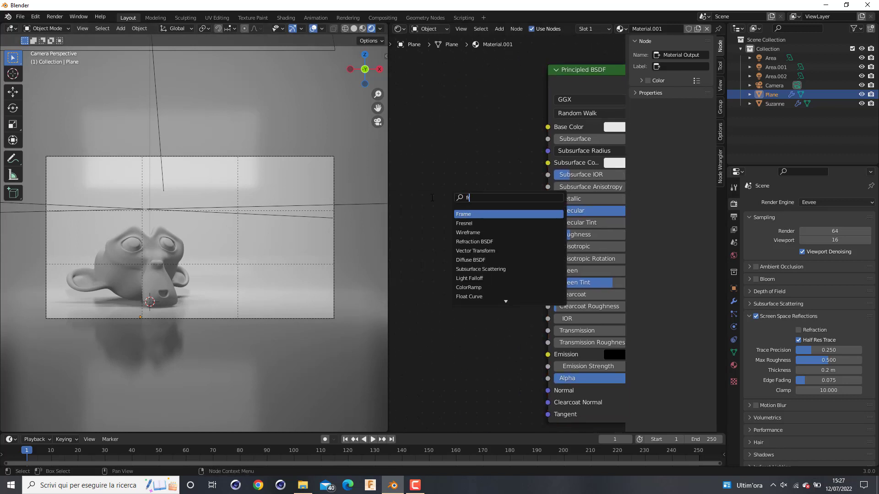
pyautogui.press('Down')
pyautogui.press('Return')
pyautogui.click(429, 191)
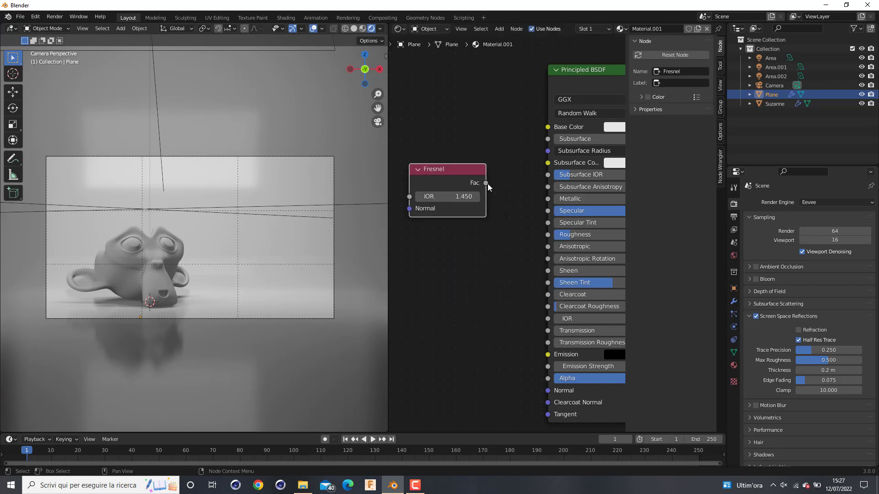
pyautogui.moveTo(485, 182); pyautogui.dragTo(550, 214)
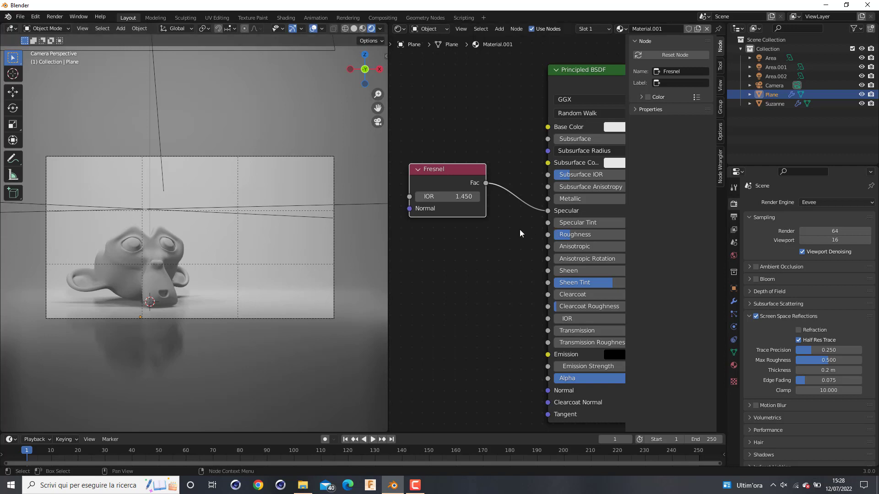
# Brighten the backdrop material's base color to an HSV value of 0.905
pyautogui.moveTo(503, 247); pyautogui.dragTo(415, 244, button='middle')
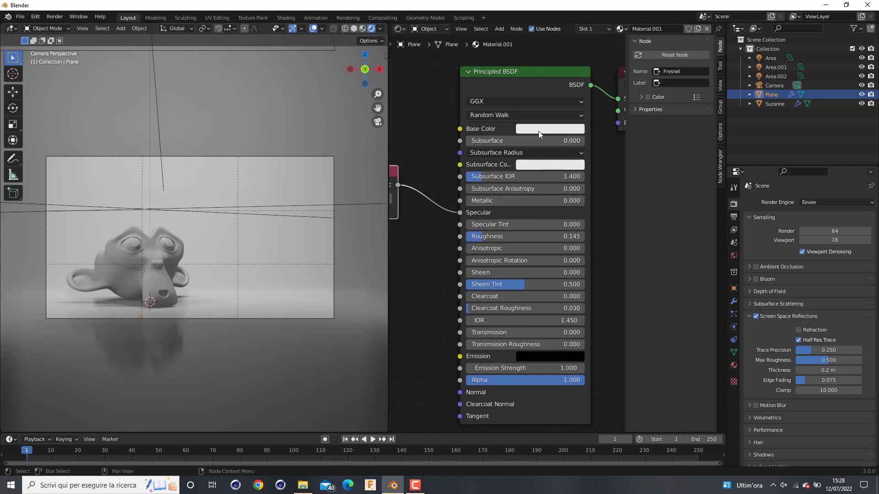
pyautogui.click(579, 129)
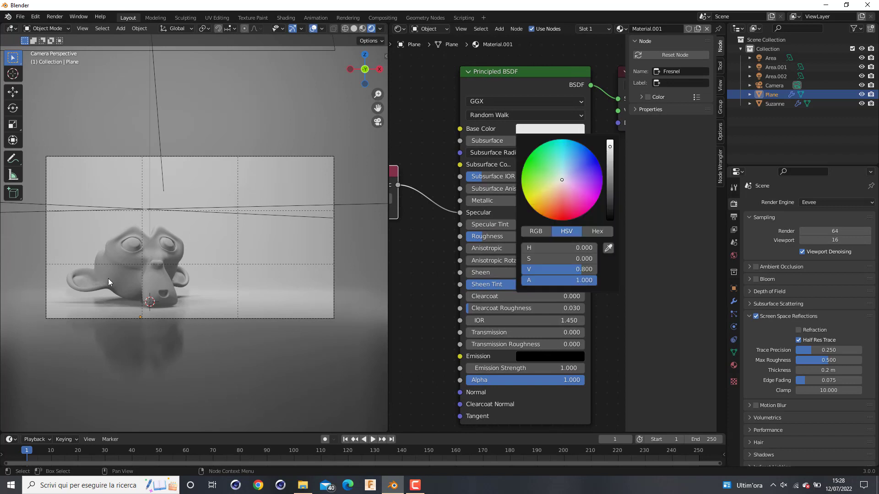
pyautogui.click(547, 130)
pyautogui.moveTo(610, 147); pyautogui.dragTo(610, 143)
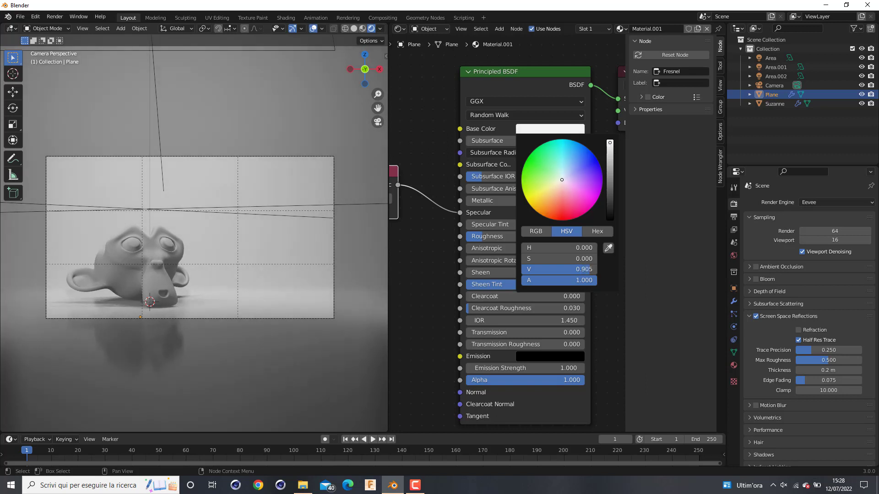
# Set the overhead area light's power to 900 W and hide the overlays in the camera view
pyautogui.click(769, 76)
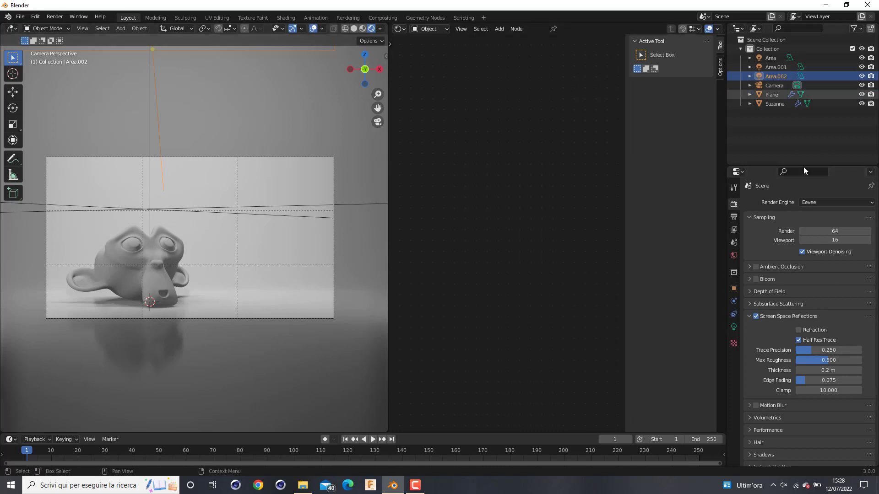
pyautogui.click(733, 328)
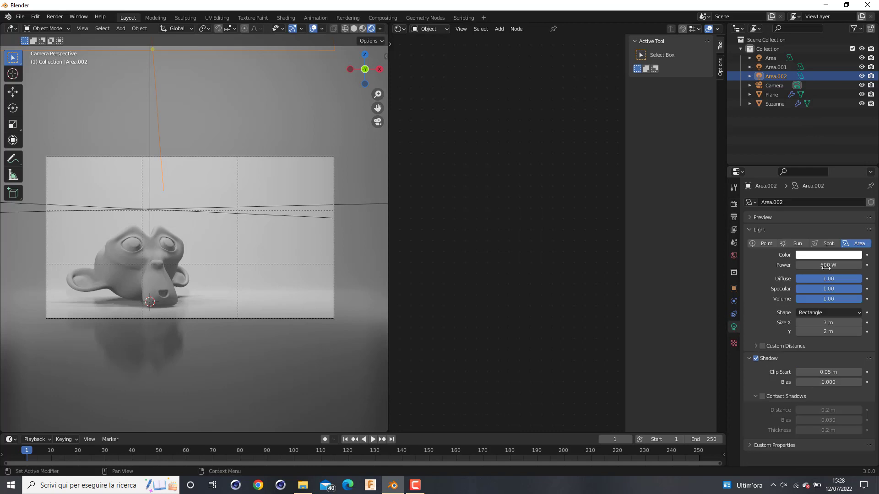
pyautogui.moveTo(824, 265)
pyautogui.mouseDown()
pyautogui.moveTo(866, 266)
pyautogui.moveTo(815, 268)
pyautogui.mouseUp()
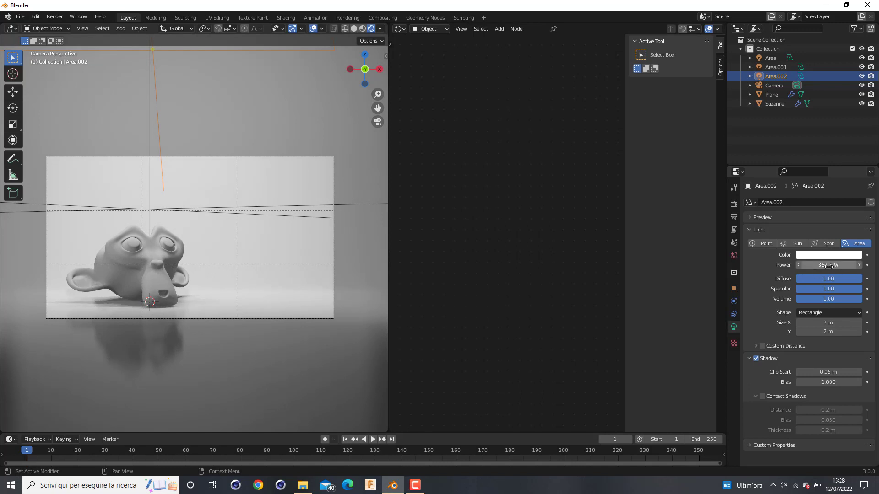
pyautogui.click(816, 268)
pyautogui.write('900')
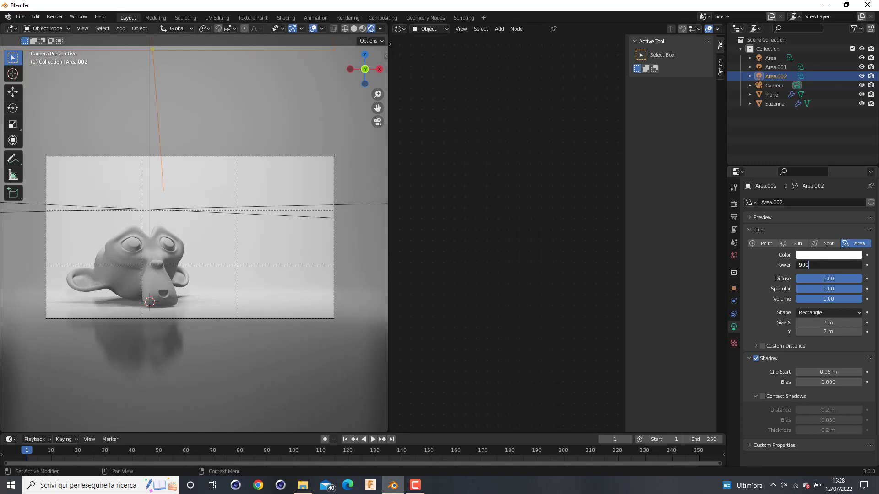
pyautogui.press('Return')
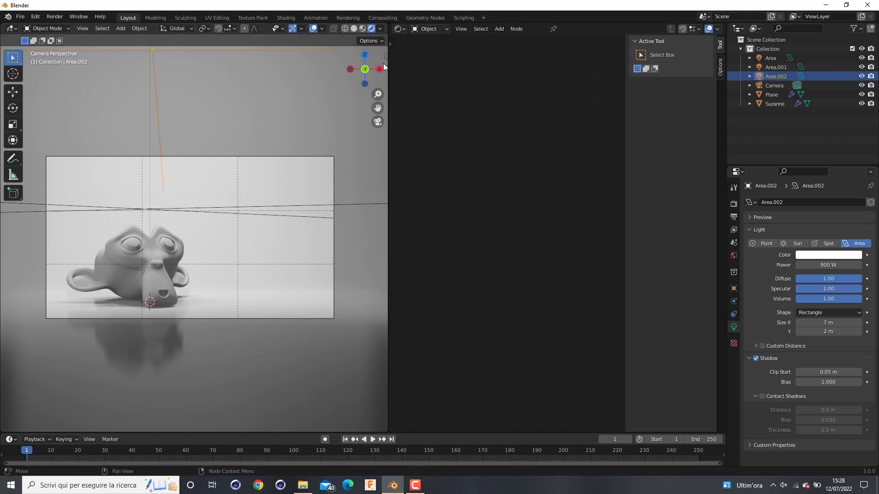
pyautogui.click(313, 29)
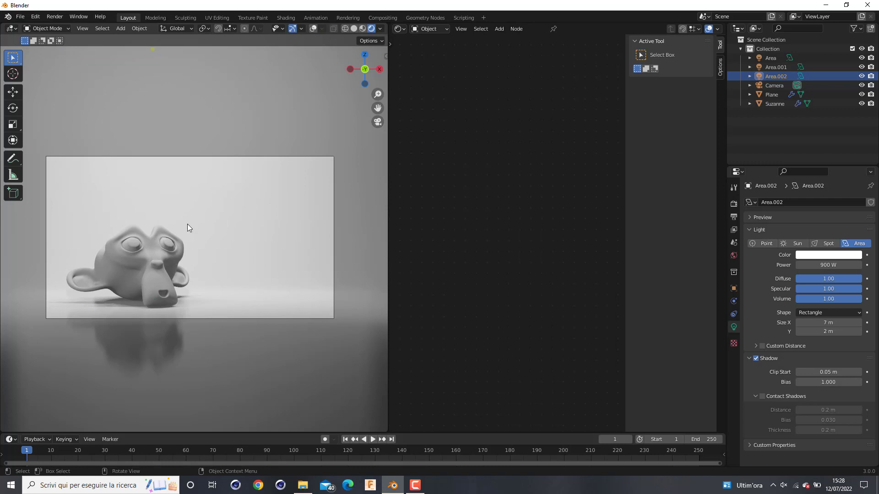
# Create a new material for the monkey head with a salmon-red base color of hue 0.012 and saturation 0.728
pyautogui.click(158, 249)
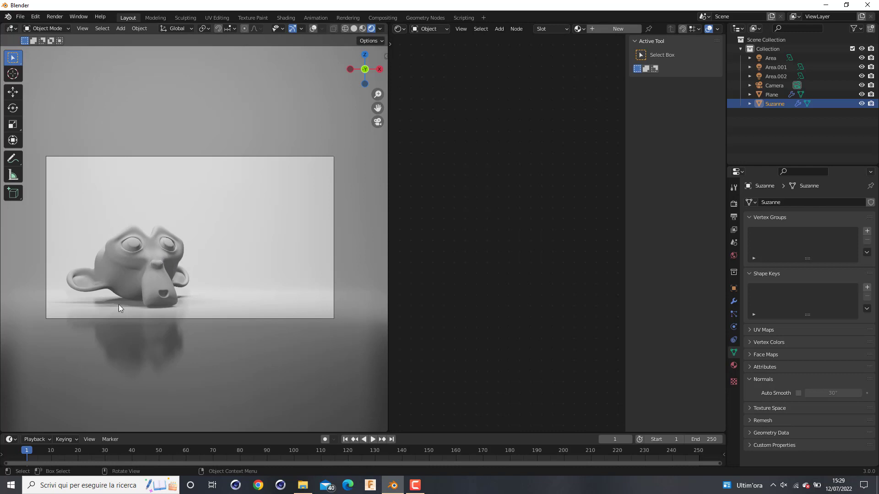
pyautogui.click(600, 30)
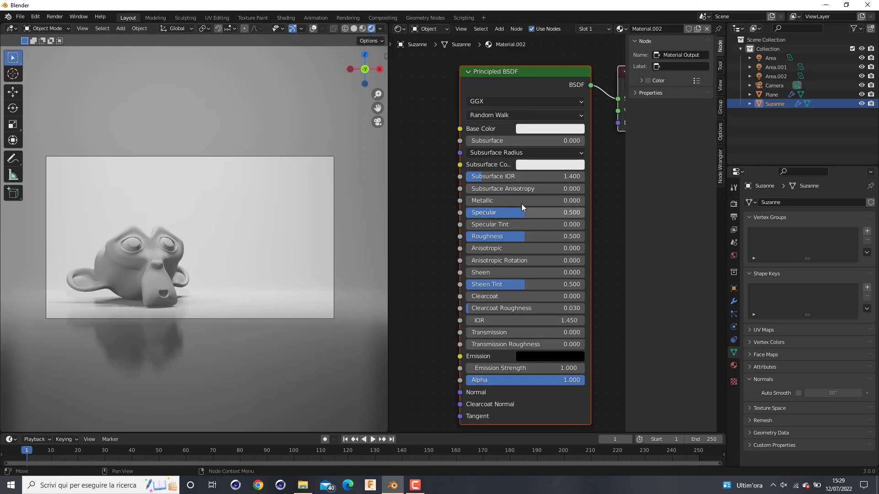
pyautogui.moveTo(521, 204); pyautogui.dragTo(508, 177, button='middle')
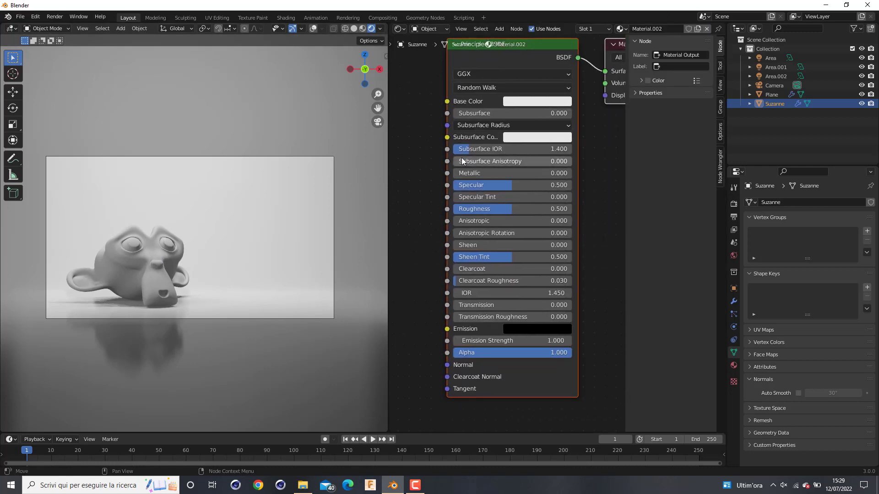
pyautogui.click(530, 102)
pyautogui.moveTo(543, 158); pyautogui.dragTo(547, 170)
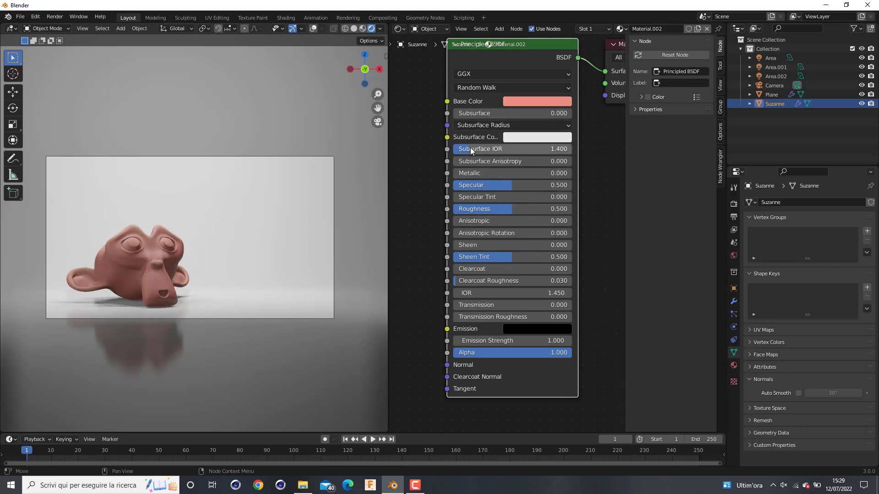
# Refine the monkey head's material with subsurface 0.132, a slightly darker base color, roughness 0.291 and specular 0.700
pyautogui.moveTo(471, 115); pyautogui.dragTo(492, 114)
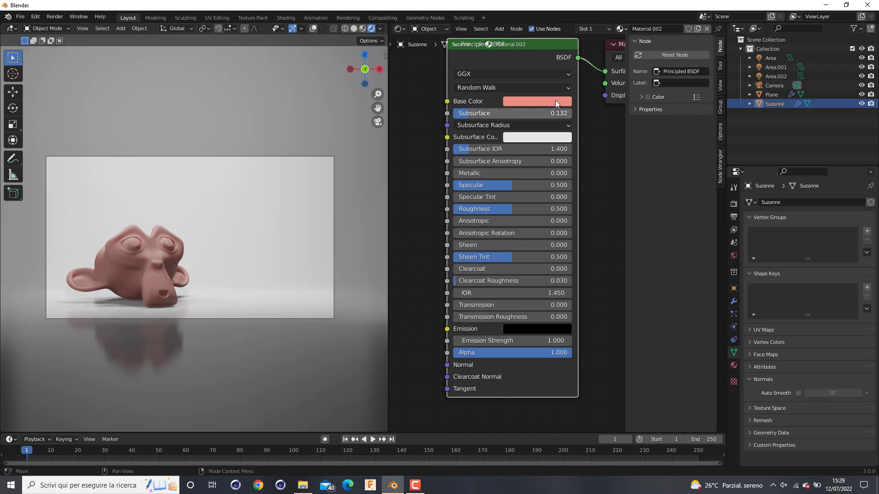
pyautogui.click(543, 102)
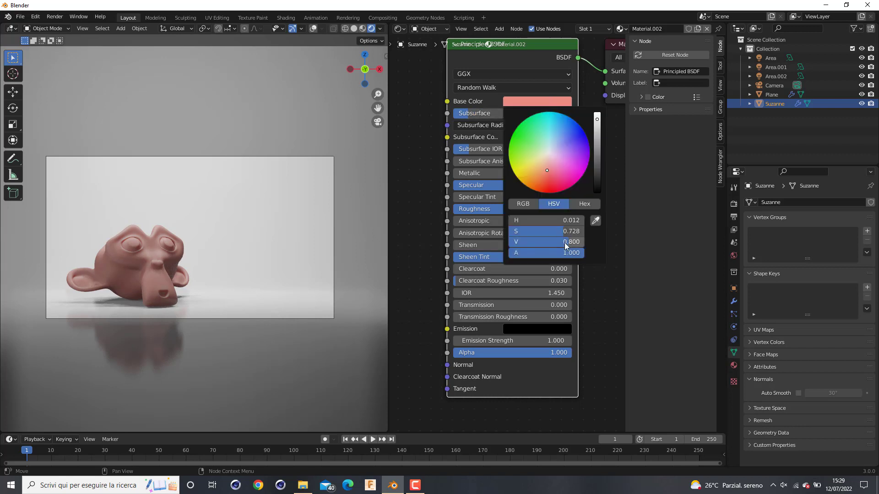
pyautogui.moveTo(564, 242); pyautogui.dragTo(537, 243)
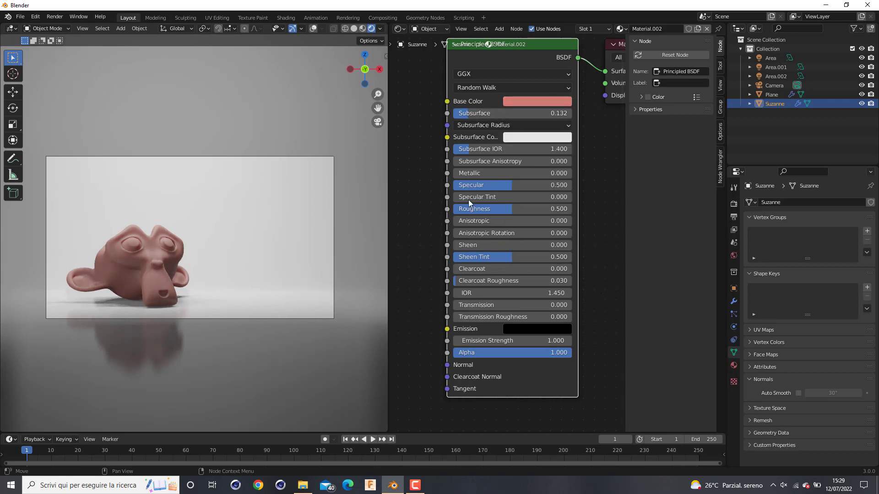
pyautogui.moveTo(506, 210); pyautogui.dragTo(534, 185)
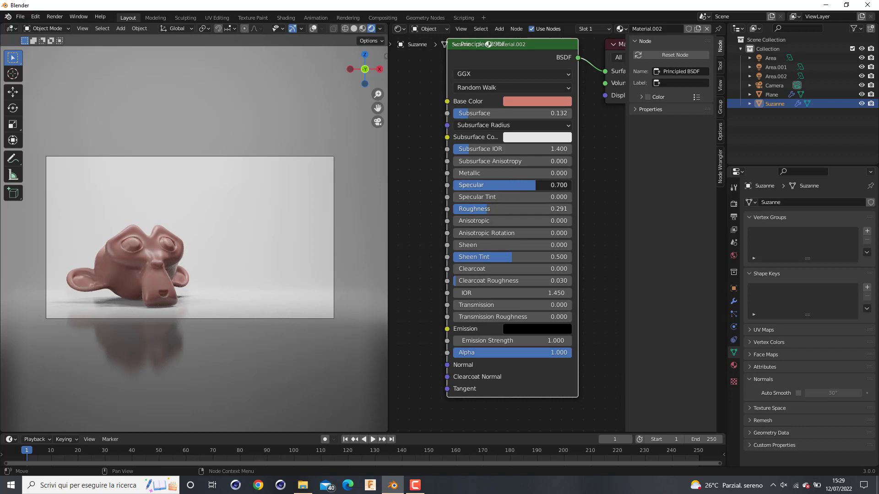
pyautogui.click(607, 199)
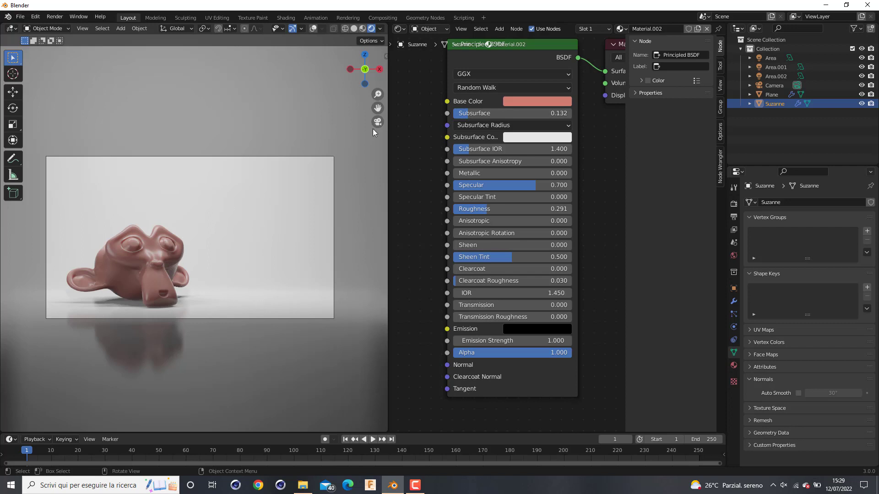
# Change the Shader Editor back to a 3D viewport showing the whole set in perspective
pyautogui.click(433, 29)
pyautogui.click(399, 28)
pyautogui.click(426, 55)
pyautogui.scroll(-5, 541, 204)
pyautogui.moveTo(540, 206); pyautogui.dragTo(570, 208, button='middle')
pyautogui.scroll(4, 595, 258)
pyautogui.moveTo(595, 258); pyautogui.dragTo(553, 238, button='middle')
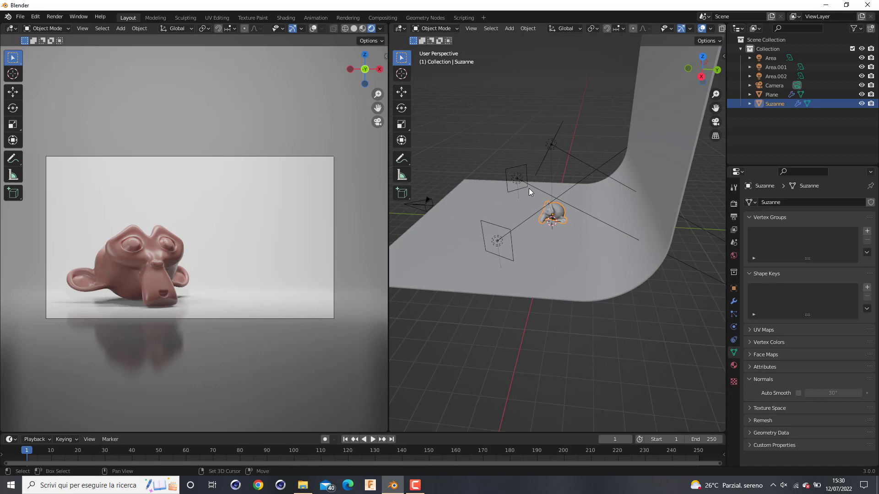
# Add a spot light and, in top view, move it about 11.8 m along X and 6.1 m along Y, beside the backdrop
pyautogui.hotkey('shift', 'a')
pyautogui.moveTo(510, 302)
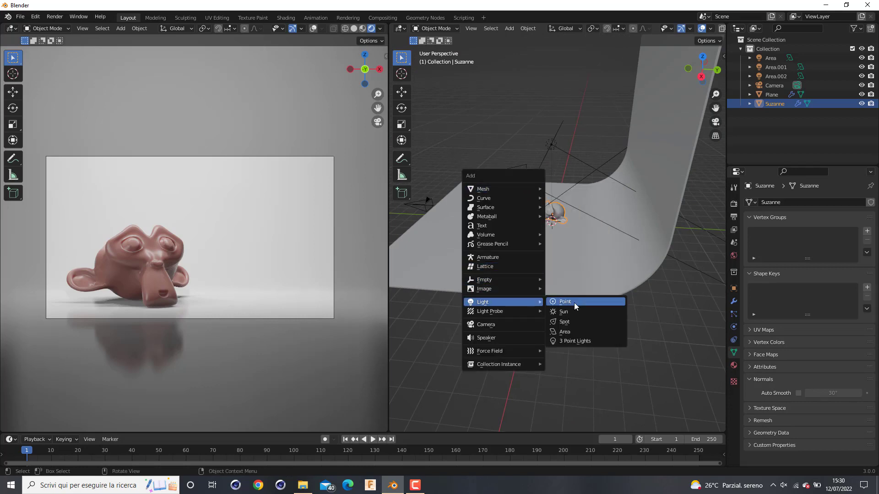
pyautogui.click(586, 322)
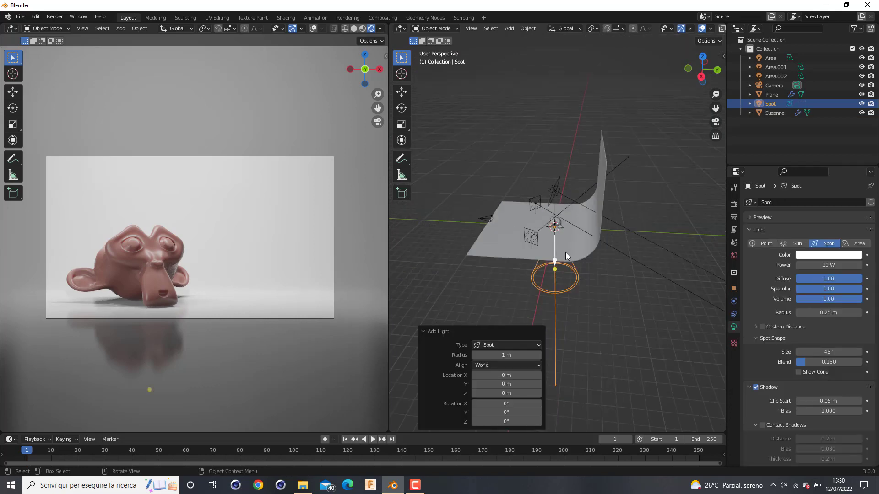
pyautogui.moveTo(564, 251); pyautogui.dragTo(561, 225, button='middle')
pyautogui.press('KP_7')
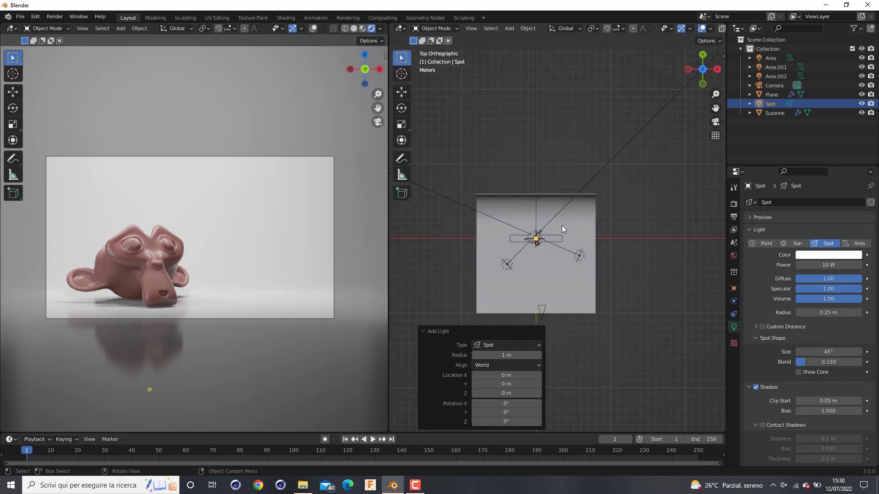
pyautogui.press('g')
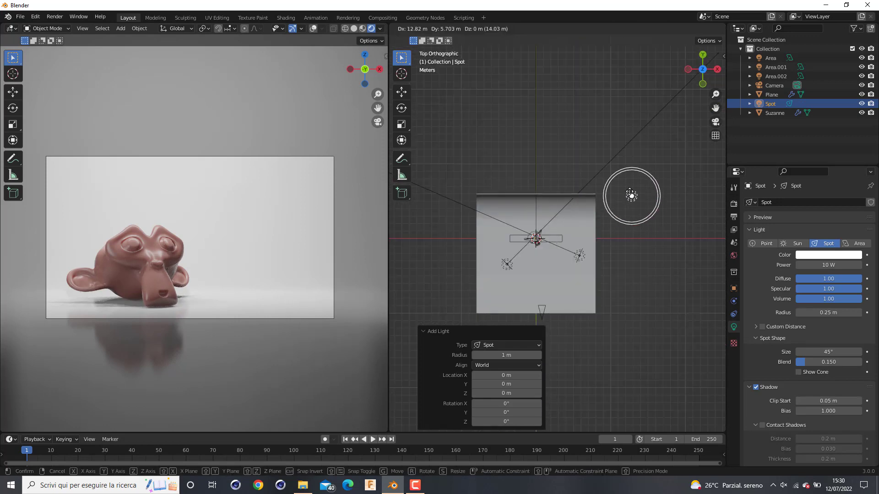
pyautogui.click(624, 193)
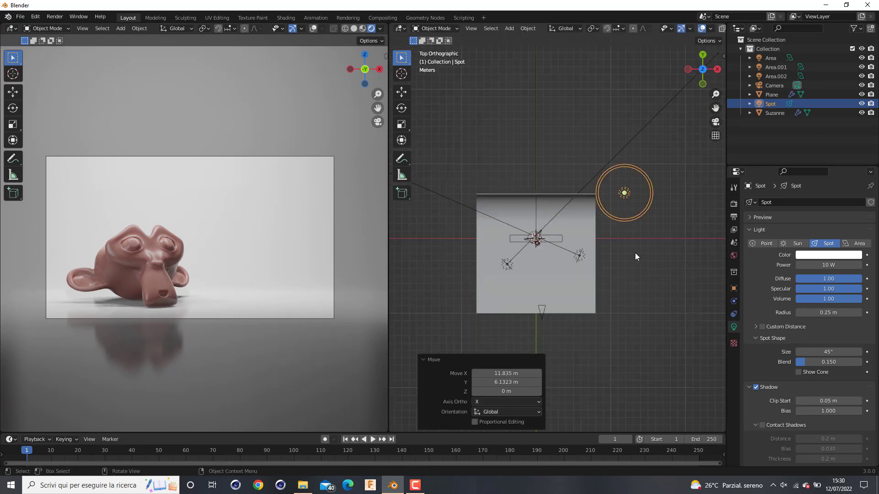
# In the right side view, raise the spot light about 1.47 m and rotate it 95° so it points toward the set
pyautogui.moveTo(662, 245); pyautogui.dragTo(658, 311, button='middle')
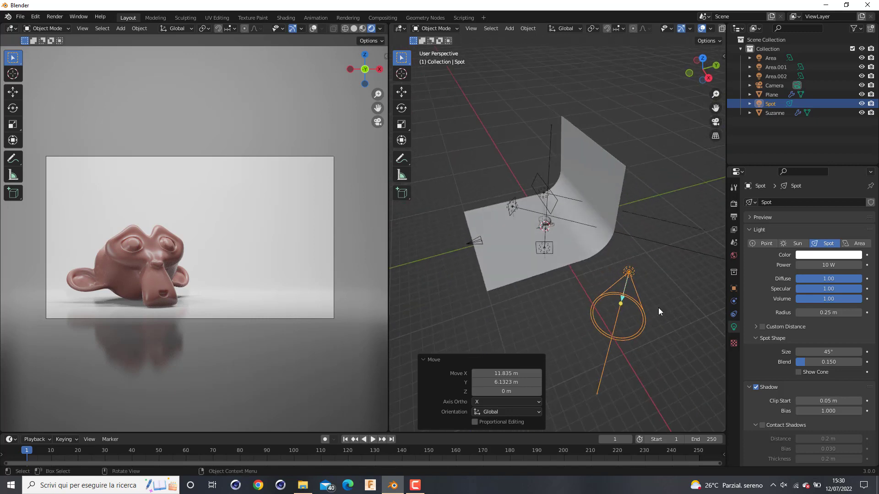
pyautogui.press('KP_3')
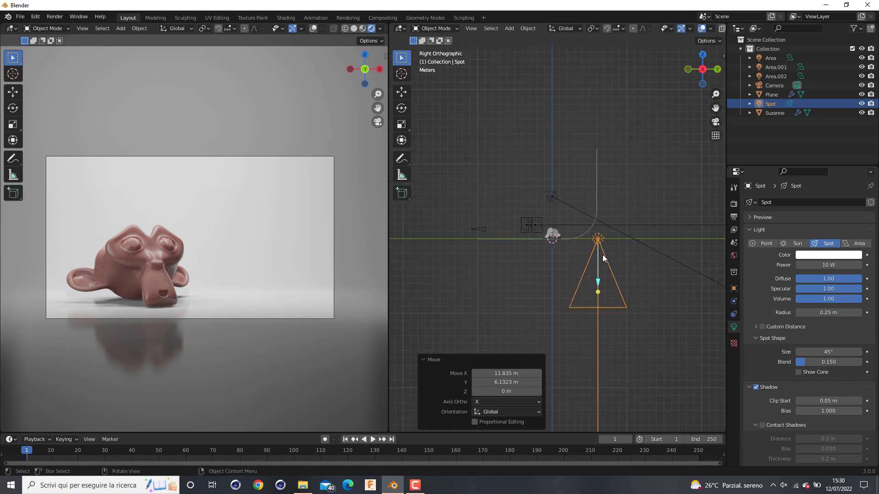
pyautogui.press('g')
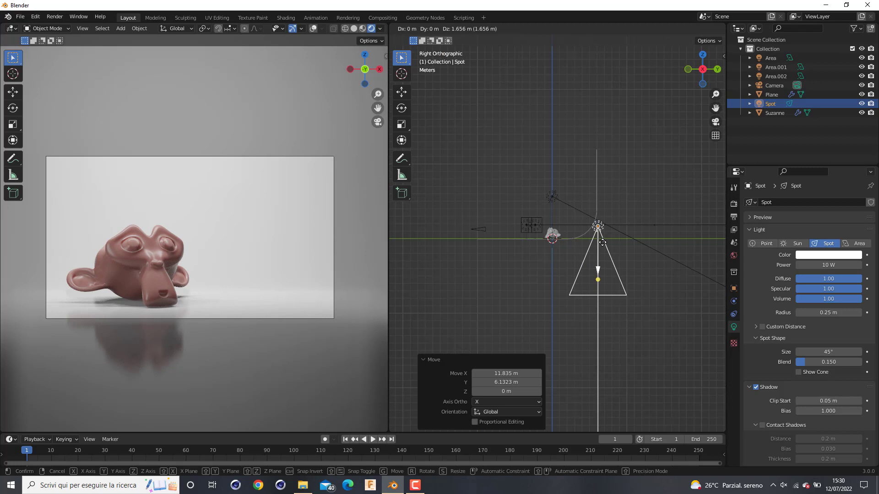
pyautogui.click(602, 244)
pyautogui.press('r')
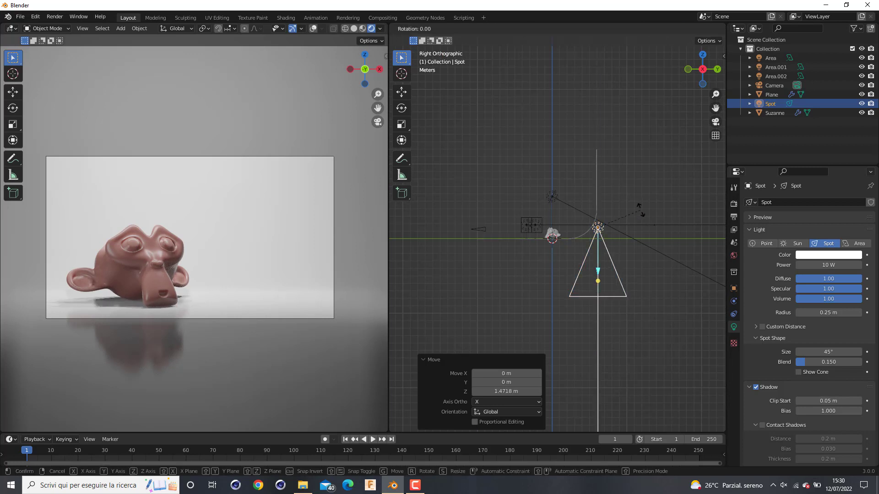
pyautogui.click(613, 272)
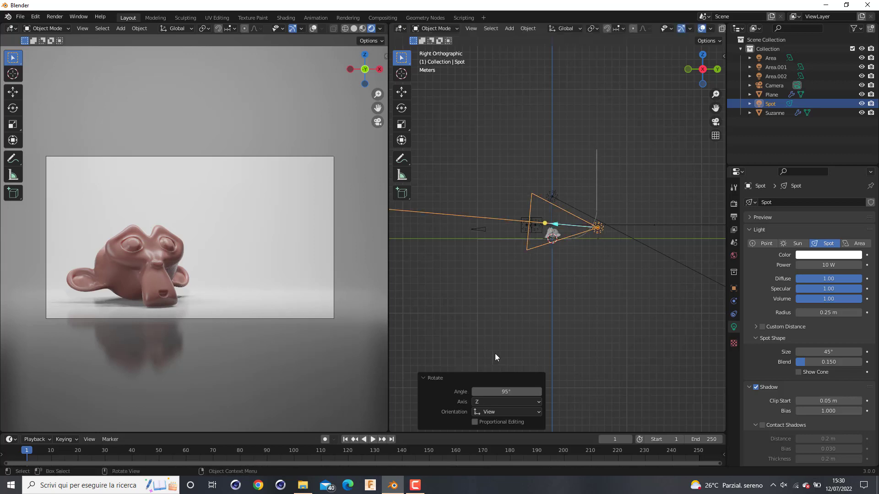
# In top view, rotate the spot light about 62.1° so its beam aims at the monkey head
pyautogui.moveTo(579, 263); pyautogui.dragTo(638, 266, button='middle')
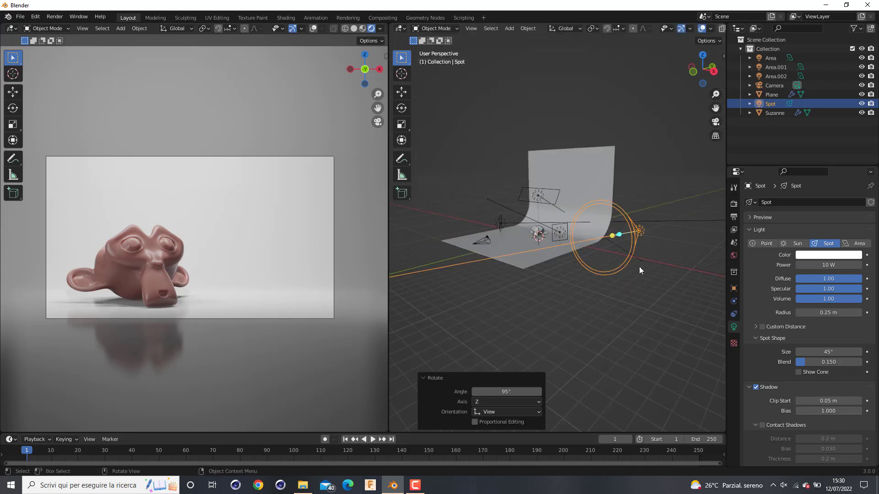
pyautogui.press('KP_7')
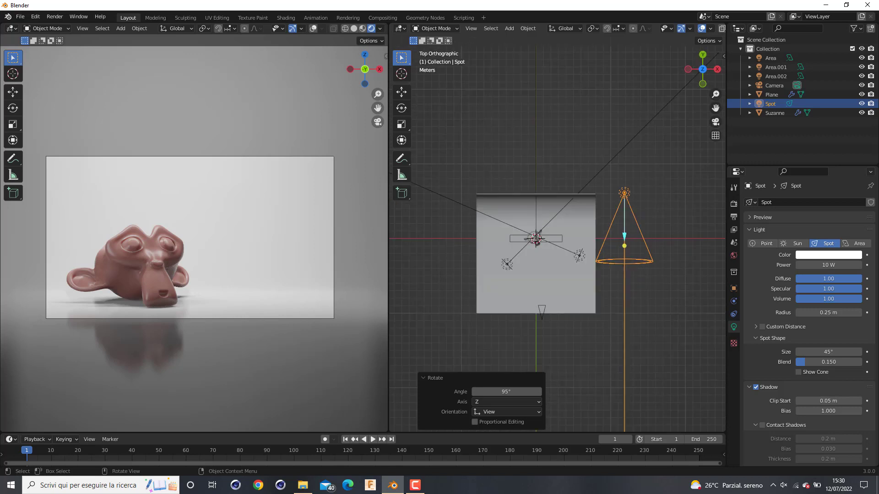
pyautogui.press('r')
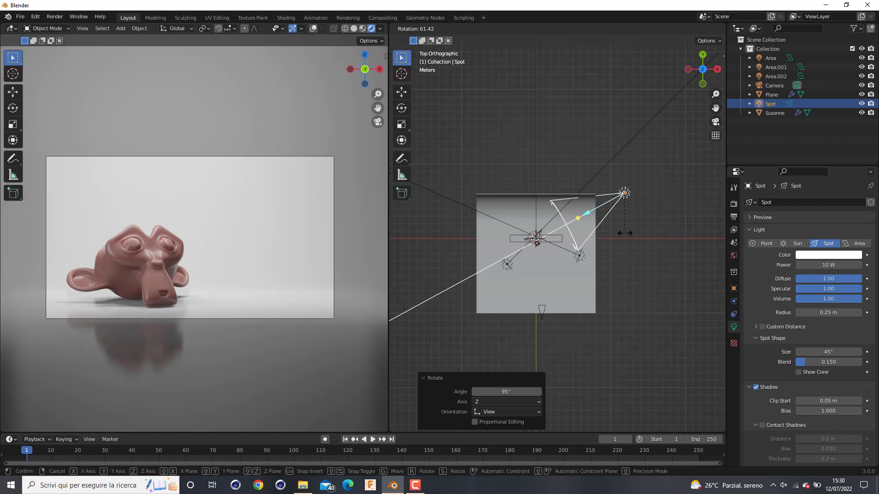
pyautogui.click(624, 233)
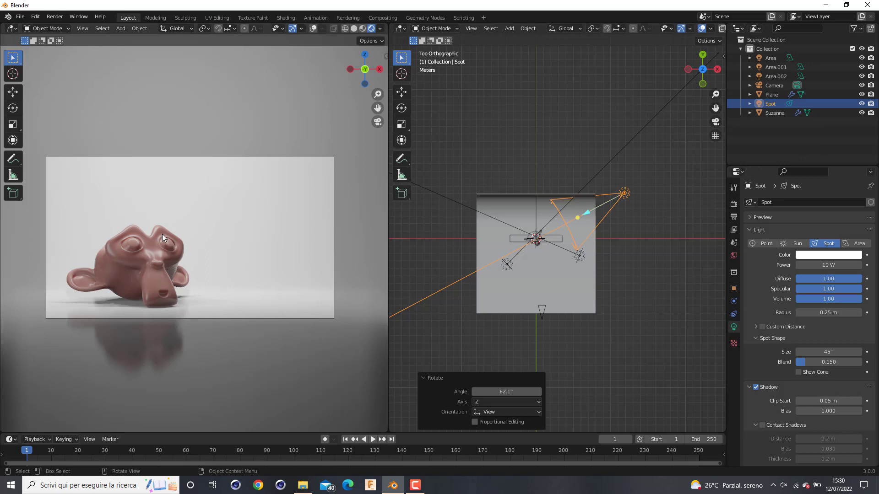
# Set the spot light's power to 1000 W
pyautogui.click(828, 265)
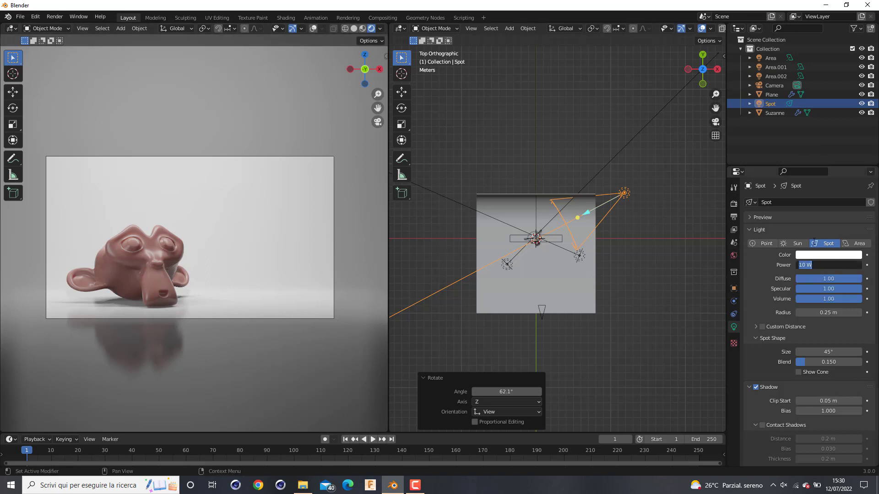
pyautogui.write('1000')
pyautogui.press('Return')
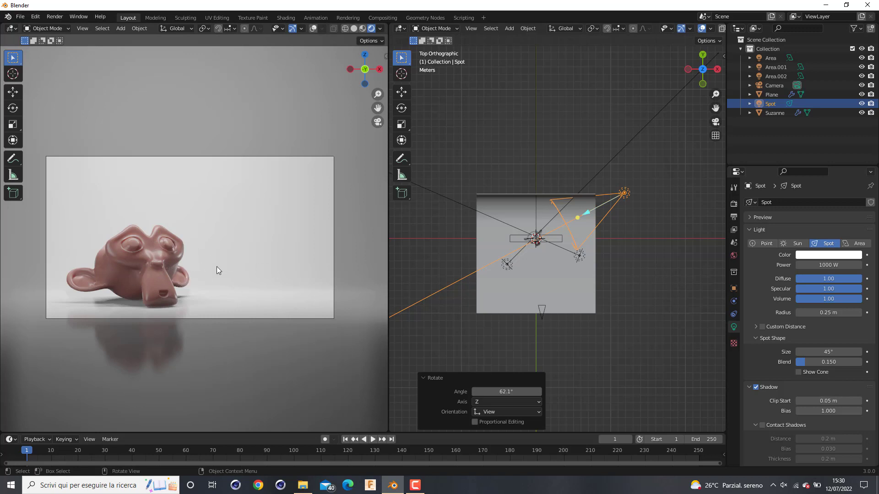
# Raise the spot light's power to 2000 W and narrow its spot size to about 26.6°
pyautogui.click(804, 264)
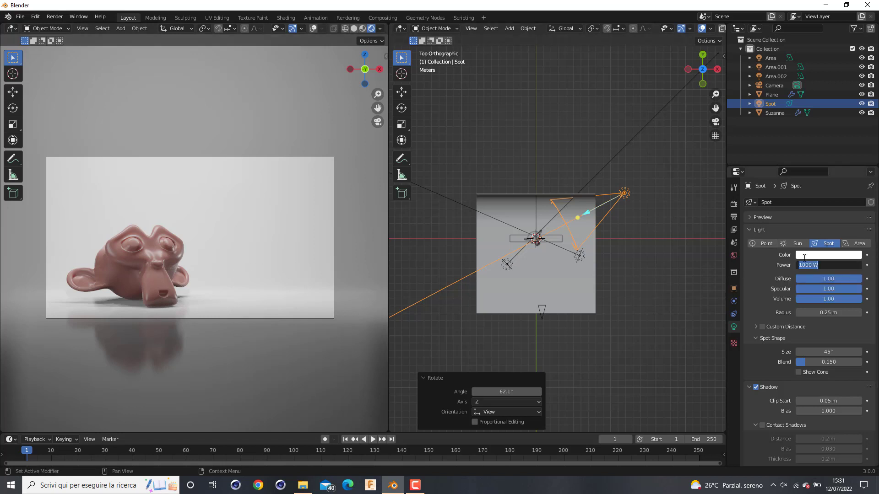
pyautogui.write('2000')
pyautogui.press('Return')
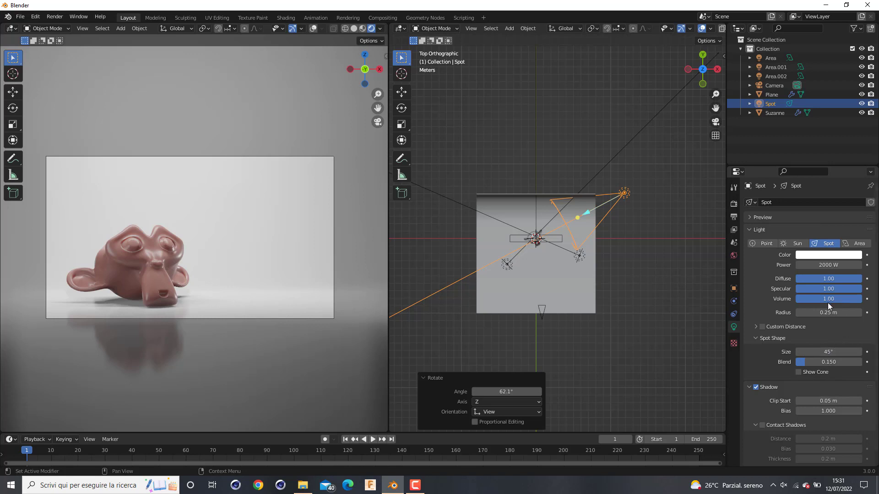
pyautogui.moveTo(829, 351); pyautogui.dragTo(767, 352)
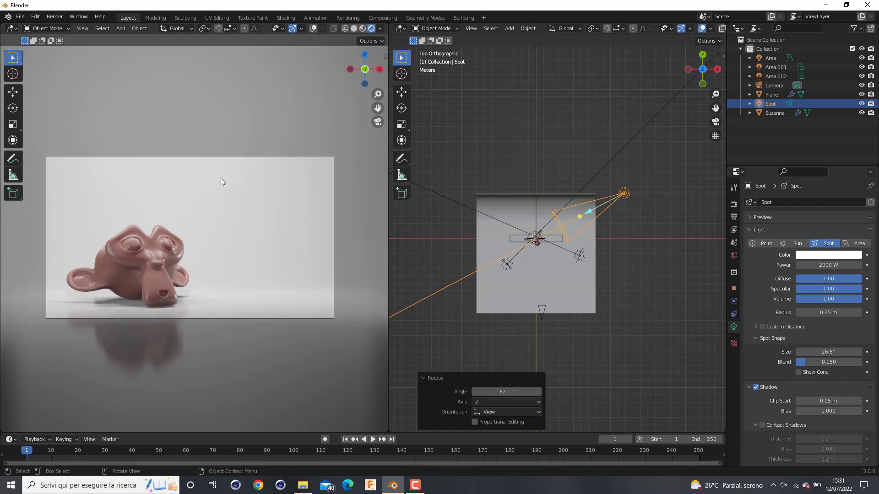
# Move the spot light closer to the monkey head, about -1.53 m along X and -0.61 m along Y, and deselect it
pyautogui.press('g')
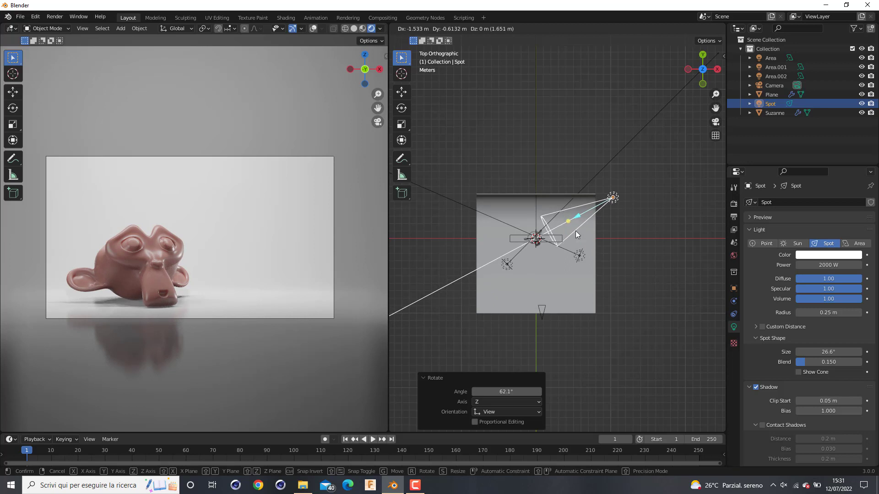
pyautogui.click(576, 231)
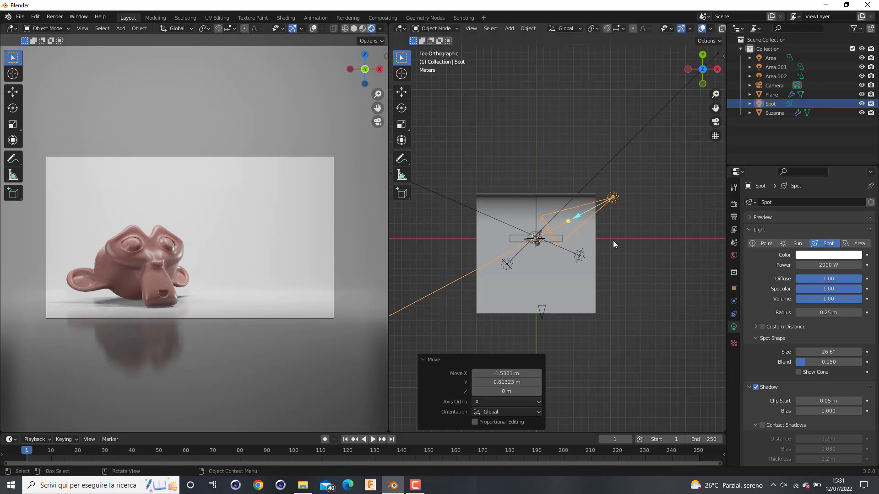
pyautogui.click(657, 253)
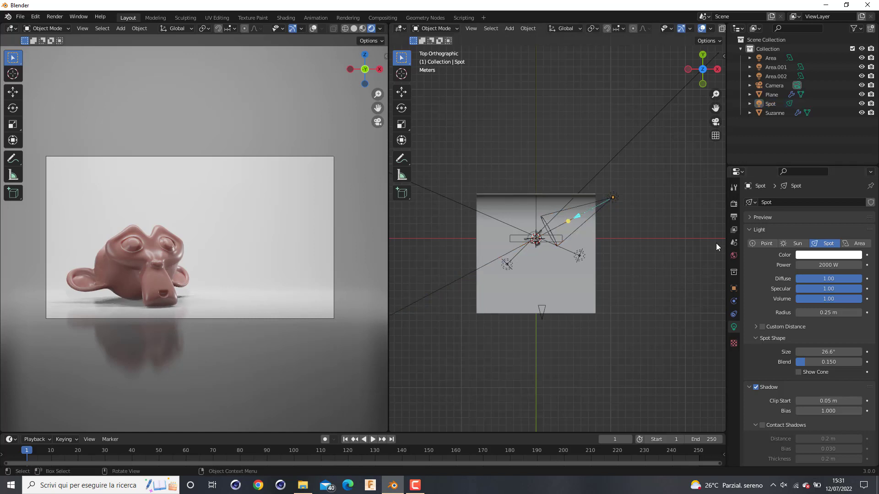
# Set the Eevee render sampling to 256 samples
pyautogui.click(733, 207)
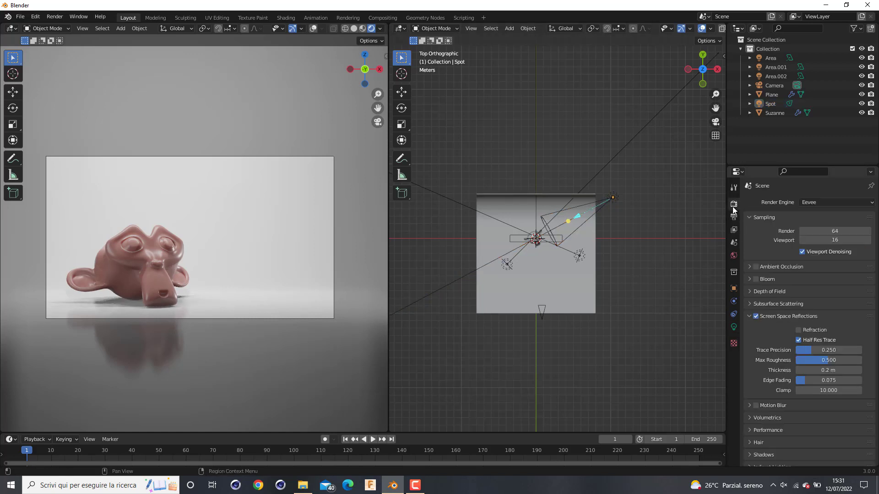
pyautogui.click(829, 231)
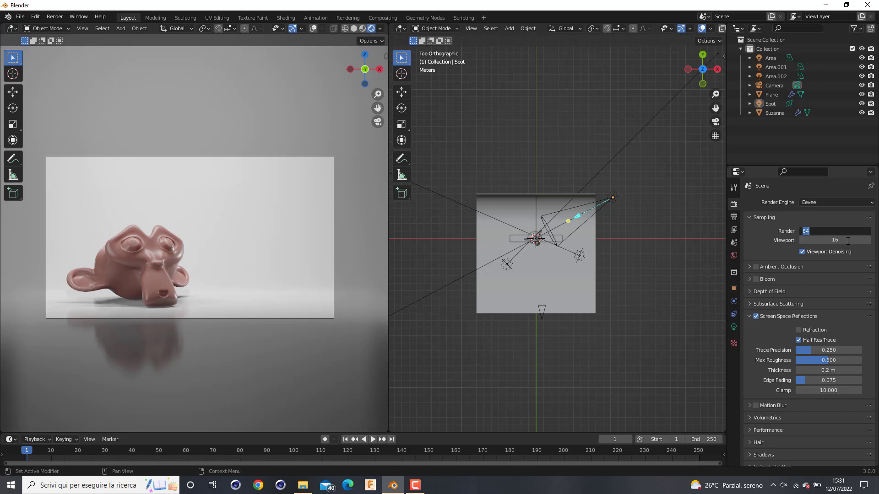
pyautogui.write('256')
pyautogui.press('Return')
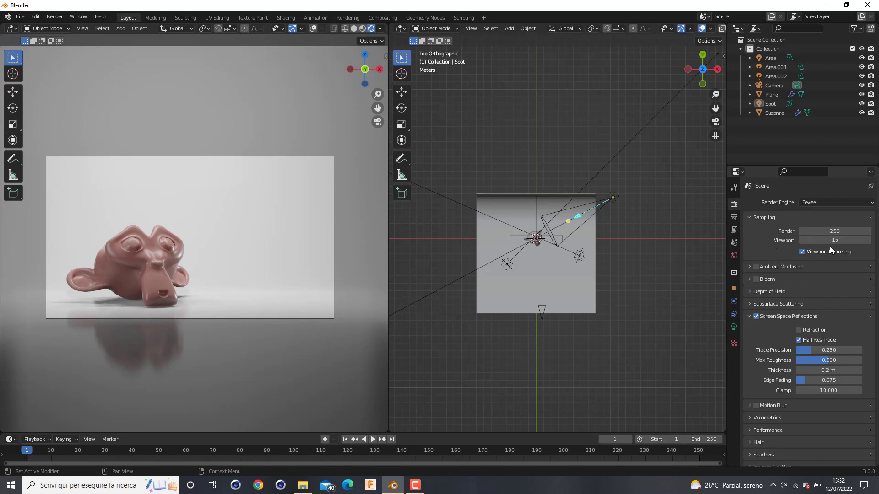
# Compare the camera view with ambient occlusion on and off, and leave ambient occlusion enabled
pyautogui.click(778, 267)
pyautogui.click(756, 266)
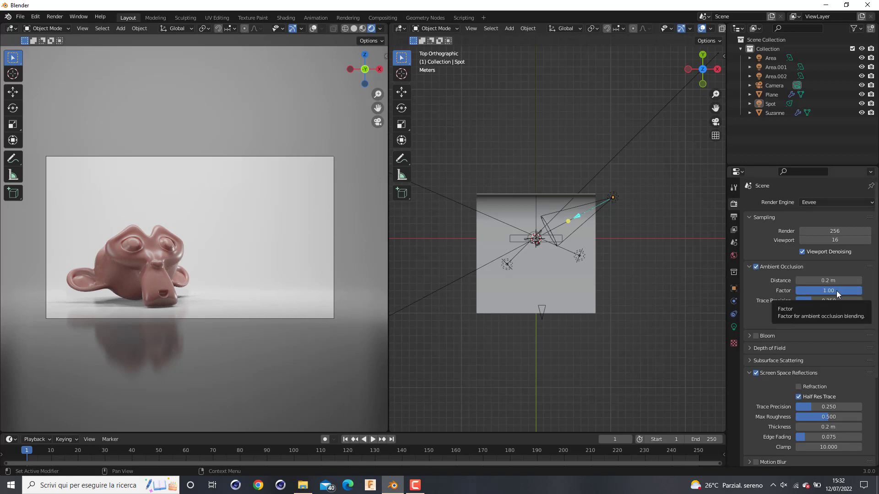
pyautogui.click(754, 267)
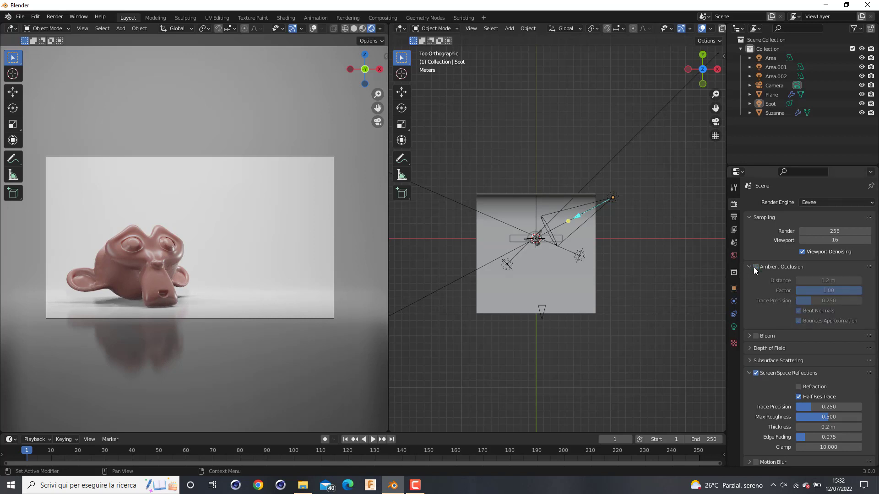
pyautogui.click(755, 267)
pyautogui.click(754, 268)
pyautogui.click(755, 268)
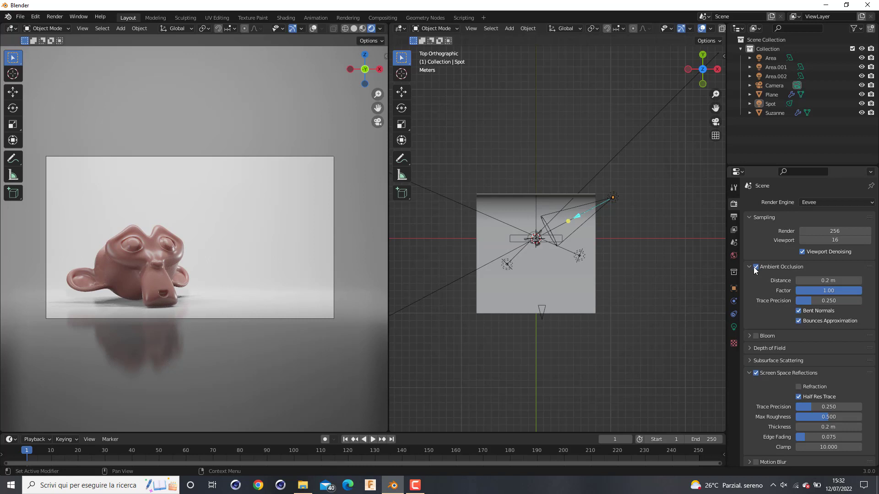
pyautogui.click(755, 267)
pyautogui.click(755, 267)
# Disable Half Res Trace for the screen space reflections and enable High Quality Normals in the render performance settings
pyautogui.scroll(-2, 805, 387)
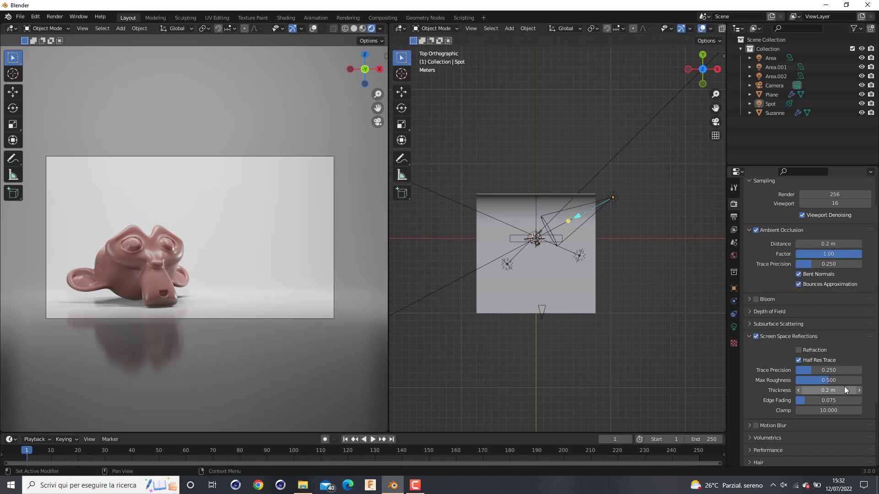
pyautogui.click(798, 360)
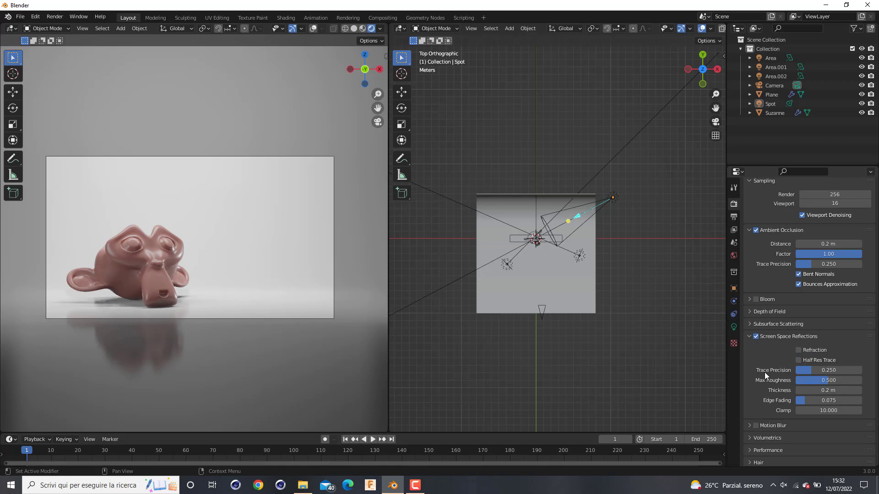
pyautogui.scroll(-5, 764, 372)
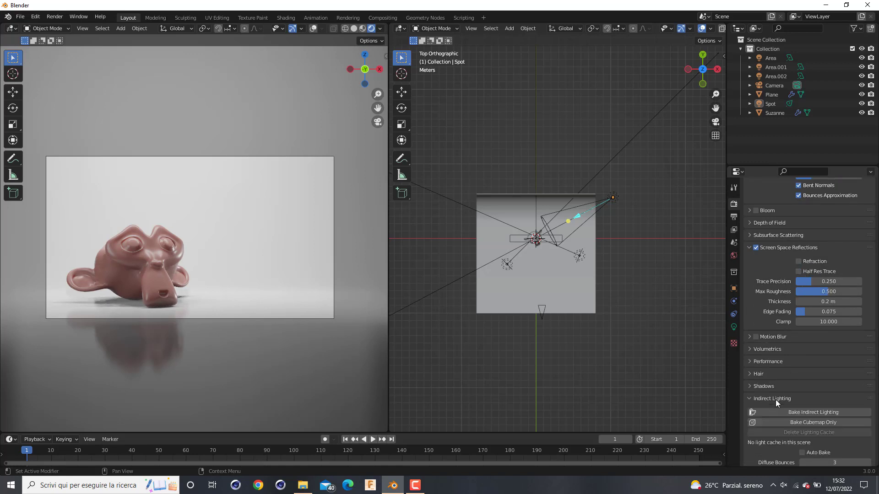
pyautogui.click(773, 364)
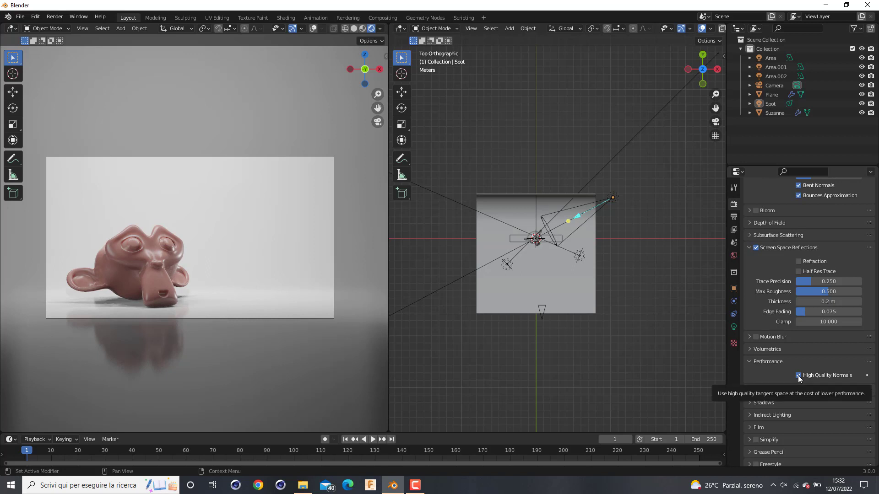
pyautogui.click(799, 375)
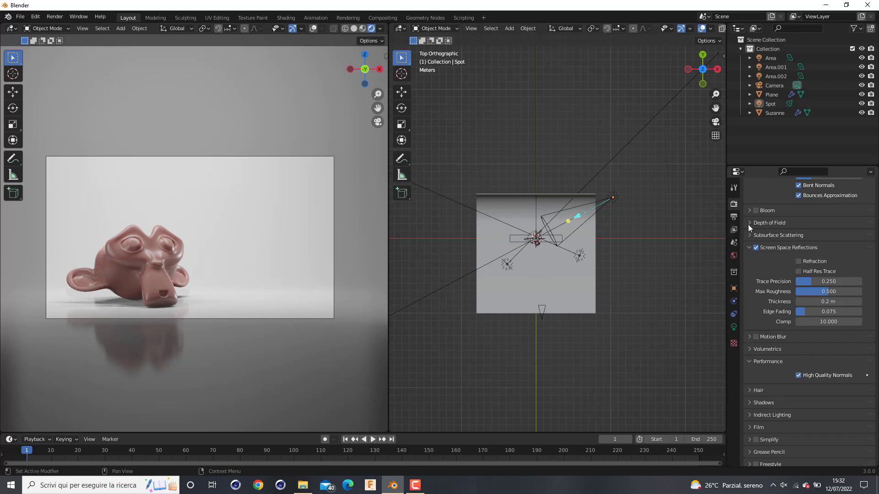
# Bring up the commands for rendering the scene
pyautogui.click(55, 16)
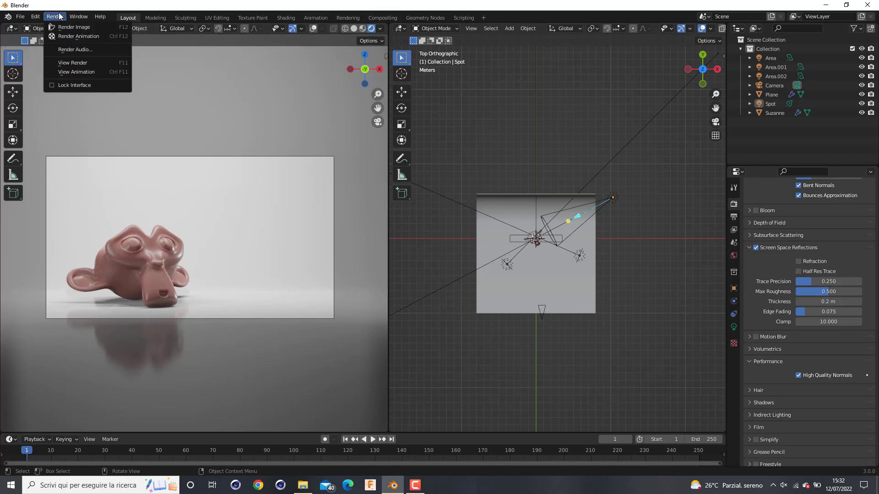